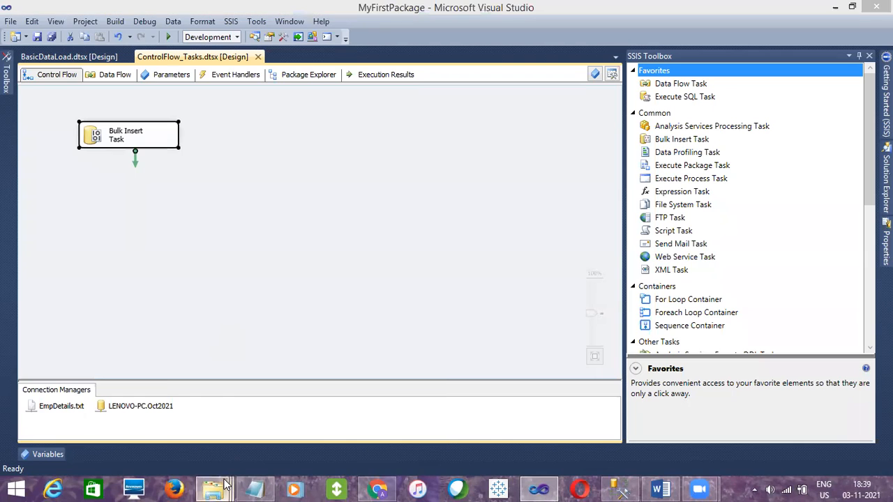
Switch to File Explorer and copy all four text files from the Archive subfolder into the Source Files folder
mouse_move(224, 485)
click(136, 420)
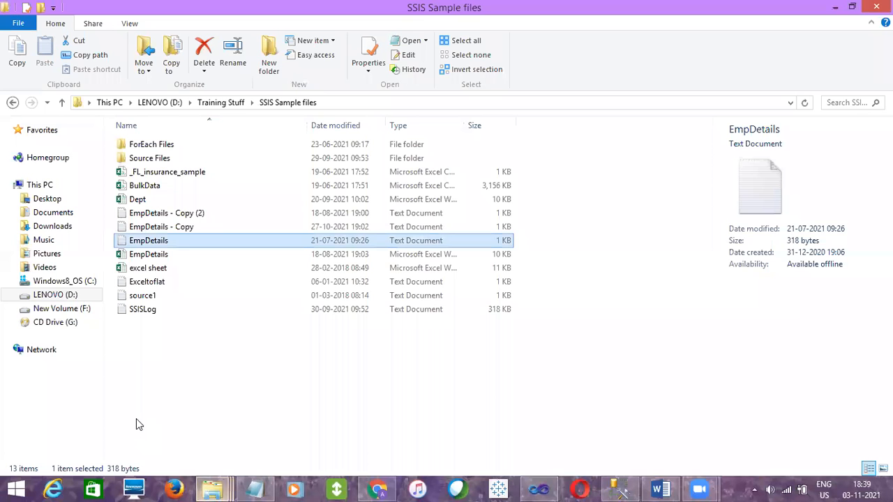
double_click(155, 158)
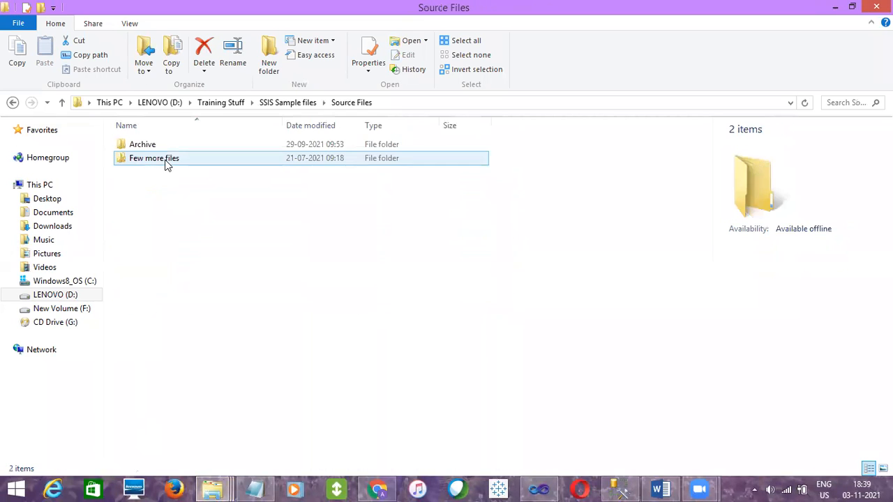
double_click(155, 145)
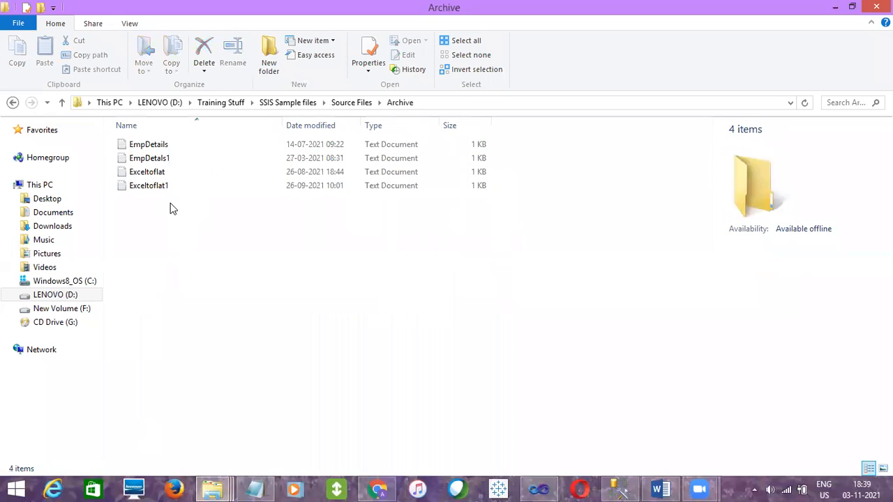
key(ctrl+a)
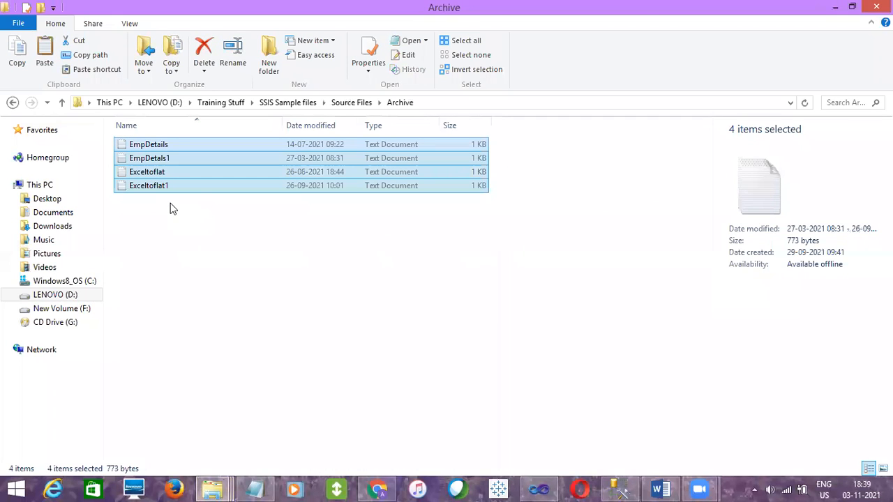
click(337, 104)
click(185, 283)
key(ctrl+v)
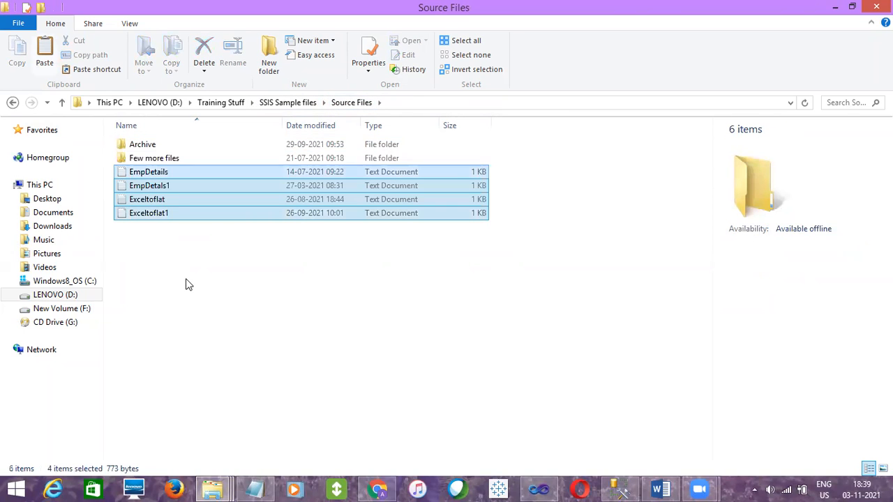
Delete all the text files from the Archive folder and return to the Source Files folder
double_click(147, 145)
click(252, 201)
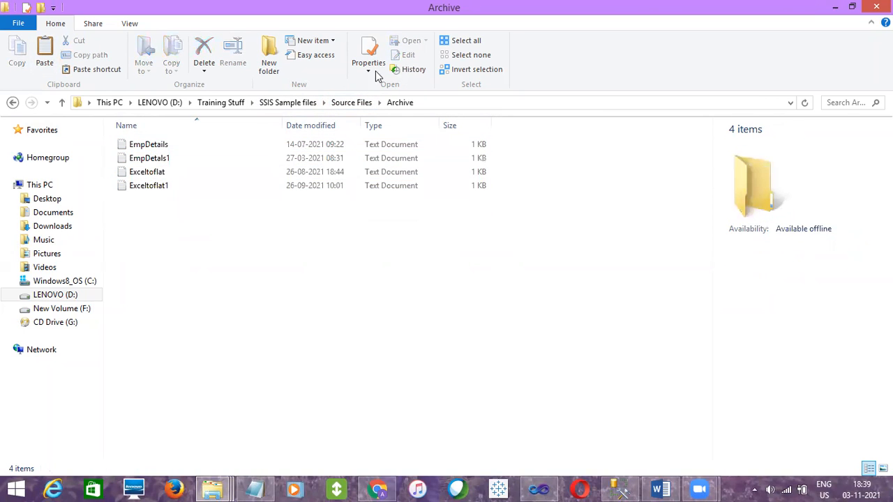
key(ctrl+a)
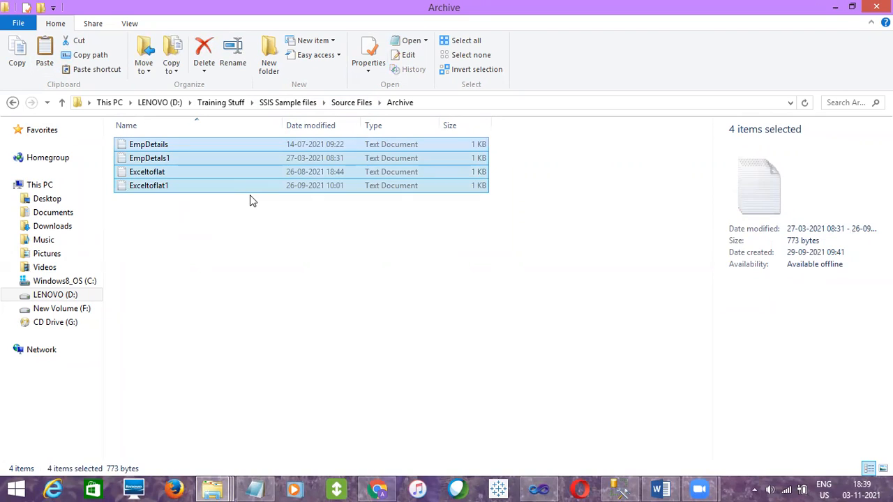
key(Delete)
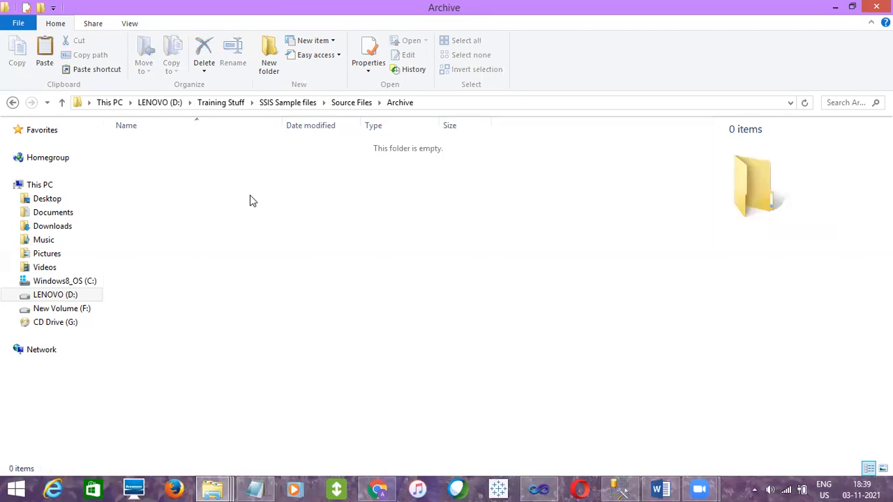
click(351, 102)
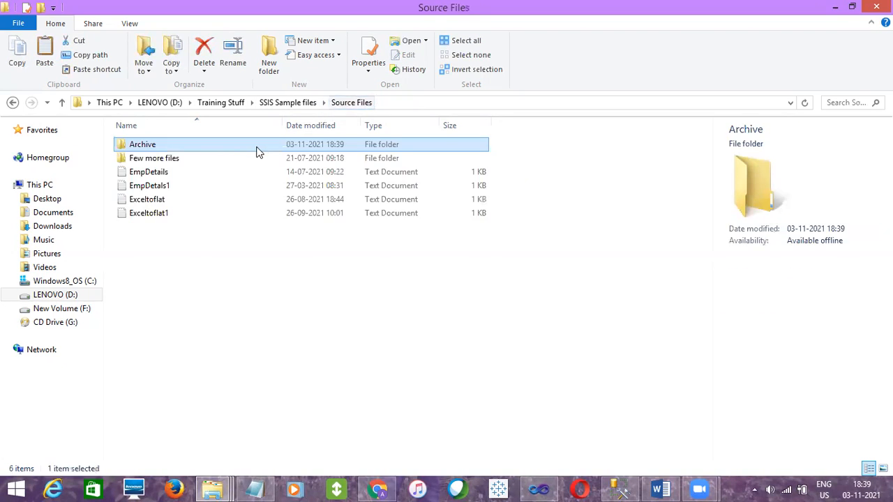
Delete the Exceltoflat1 text file from the Source Files folder
click(171, 174)
click(171, 186)
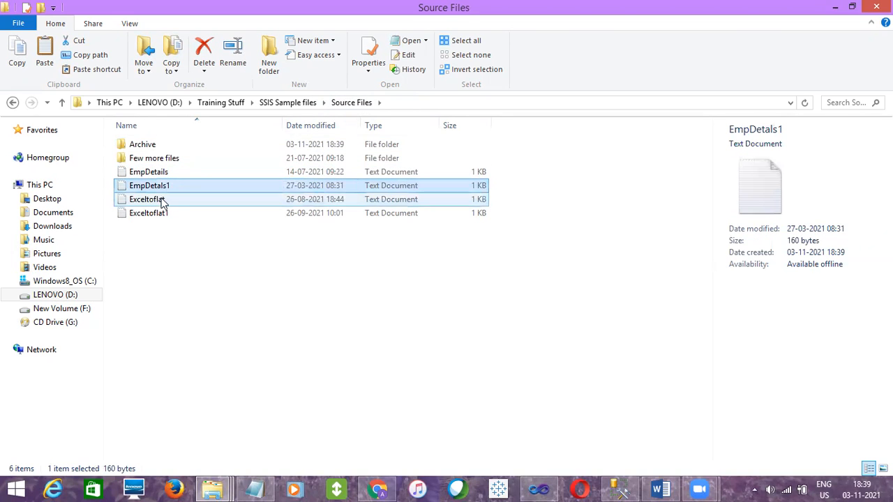
click(162, 213)
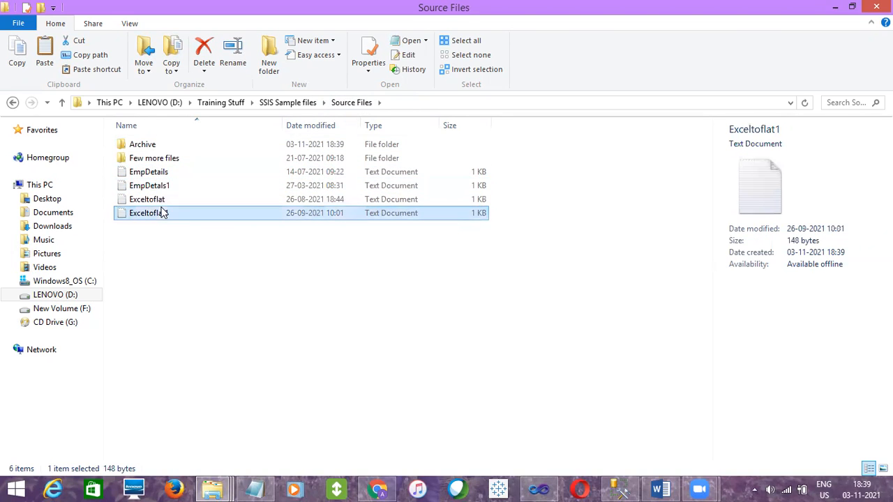
double_click(154, 159)
click(351, 104)
right_click(186, 209)
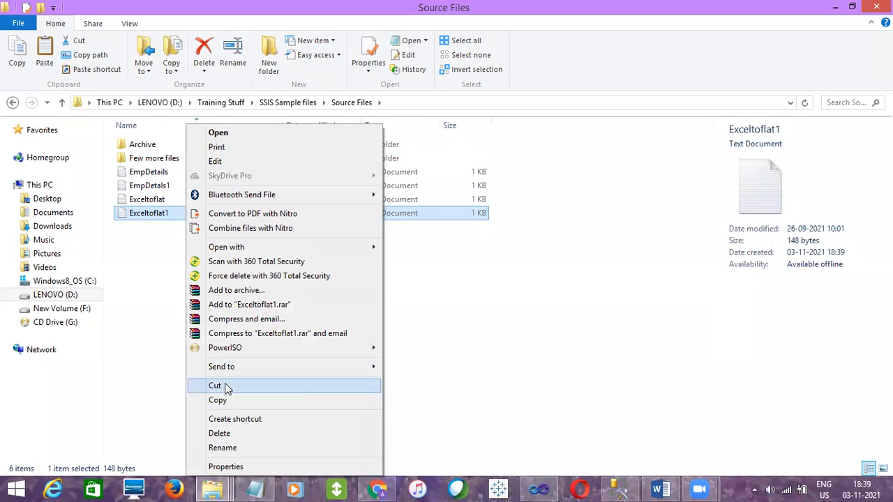
click(222, 433)
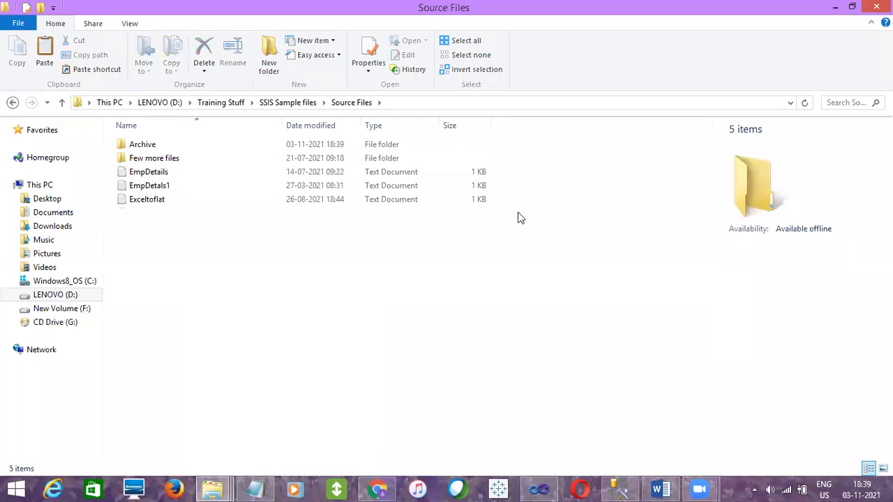
Examine the contents of the EmpDetails, EmpDetals1 and Exceltoflat text files one by one, closing each after viewing
double_click(157, 174)
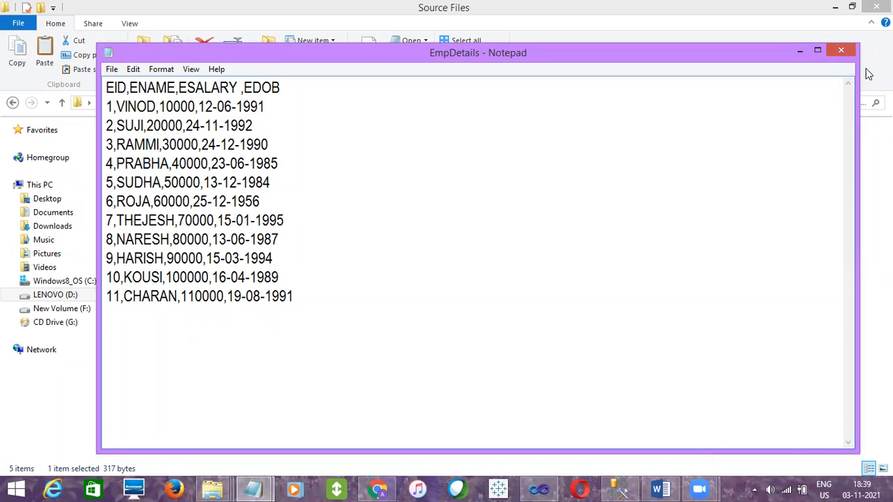
click(841, 50)
double_click(166, 186)
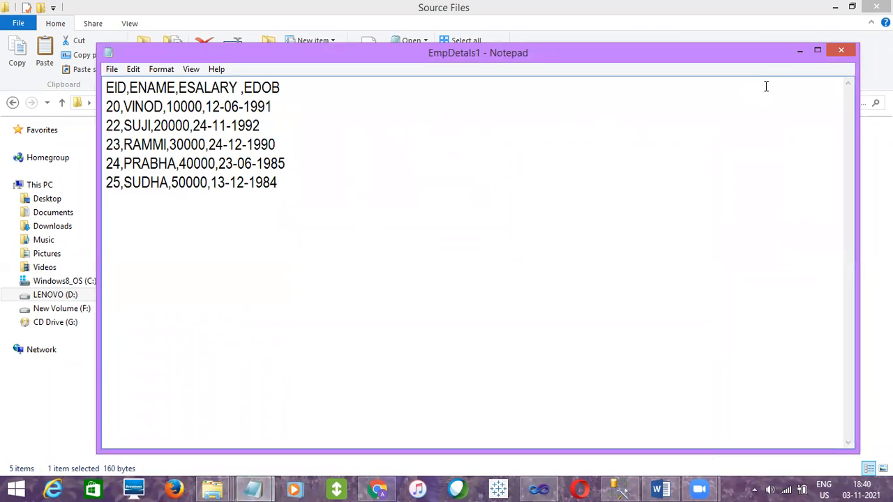
click(839, 48)
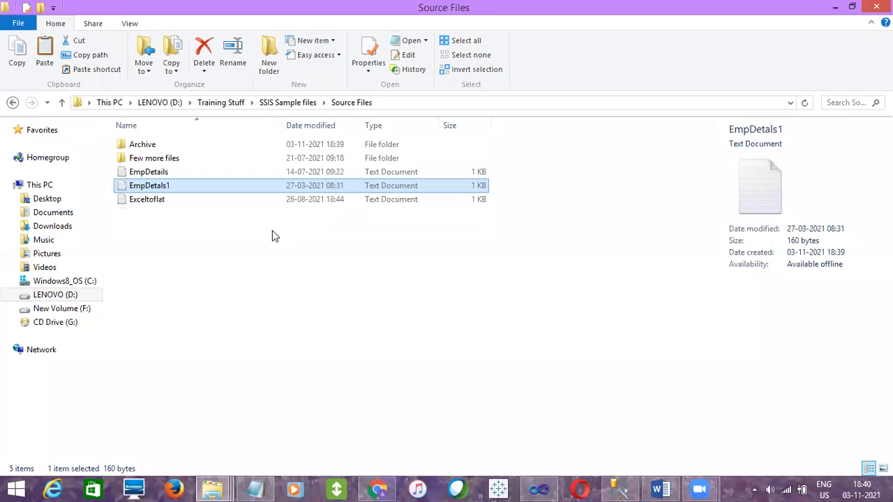
double_click(159, 199)
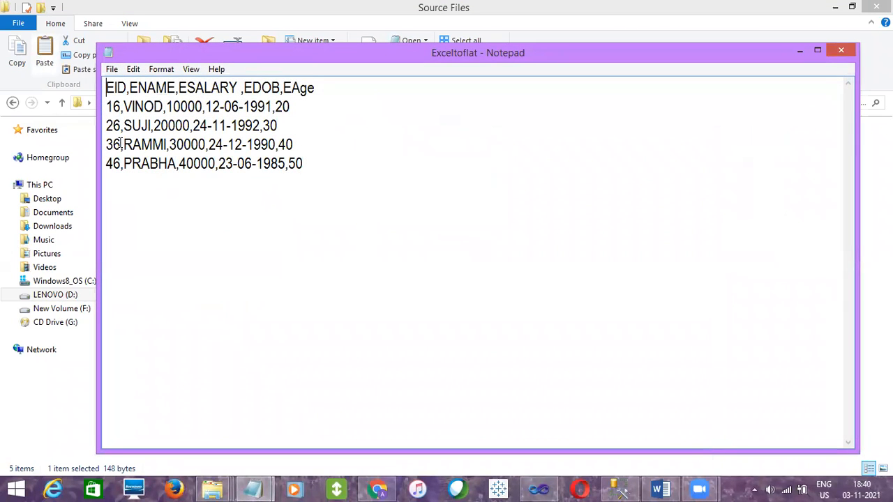
click(840, 50)
click(273, 264)
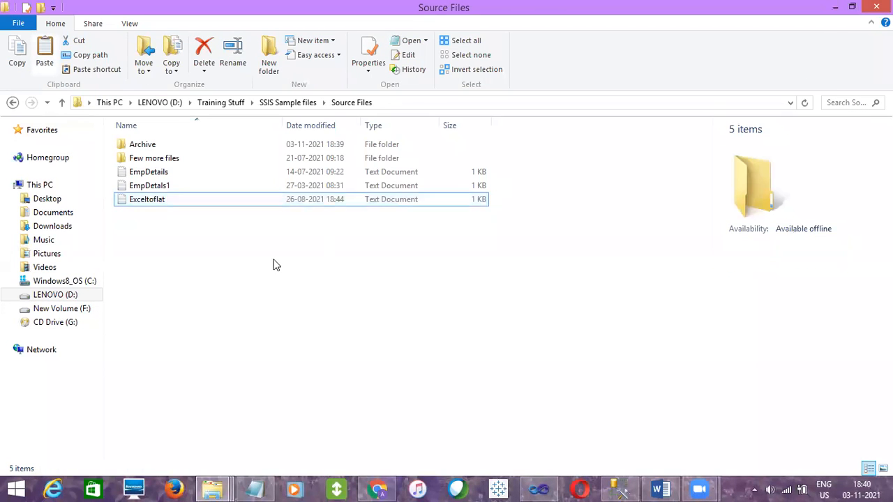
click(152, 174)
click(155, 186)
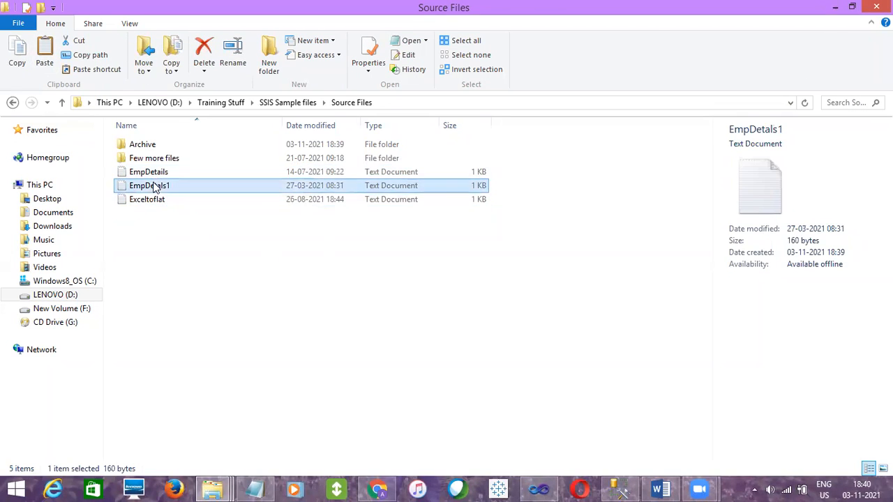
click(155, 200)
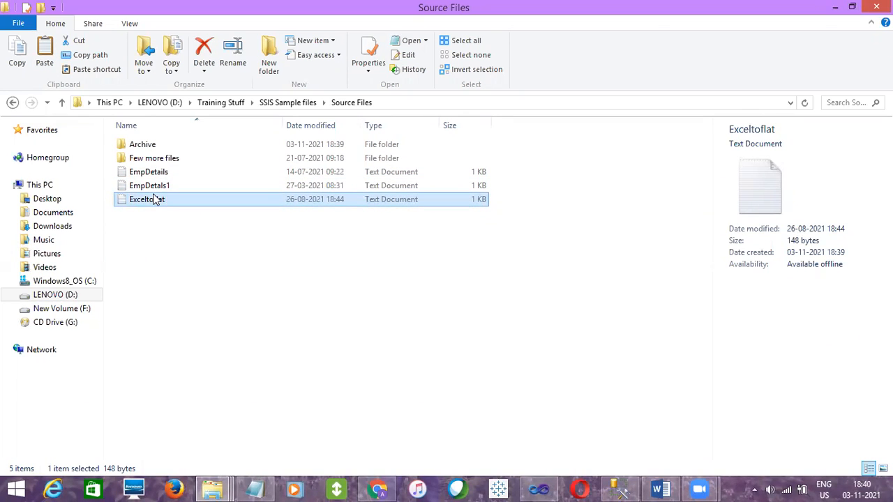
drag(144, 245, 148, 175)
click(149, 174)
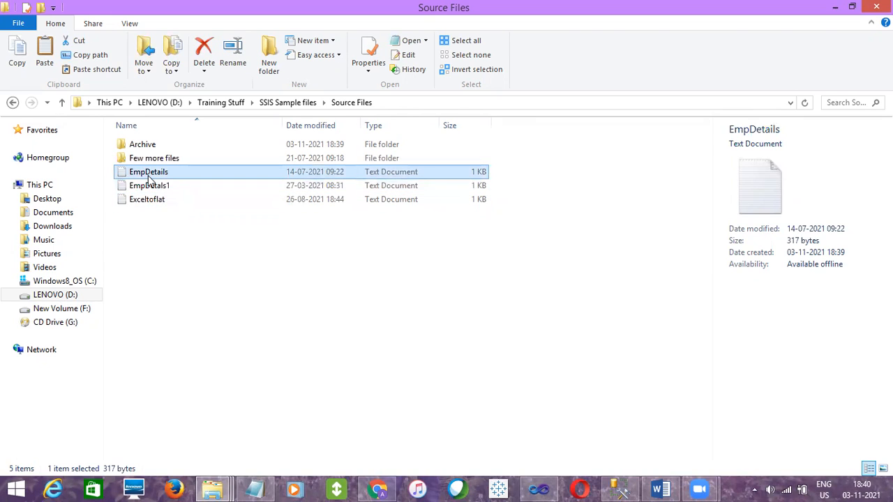
click(150, 186)
click(148, 222)
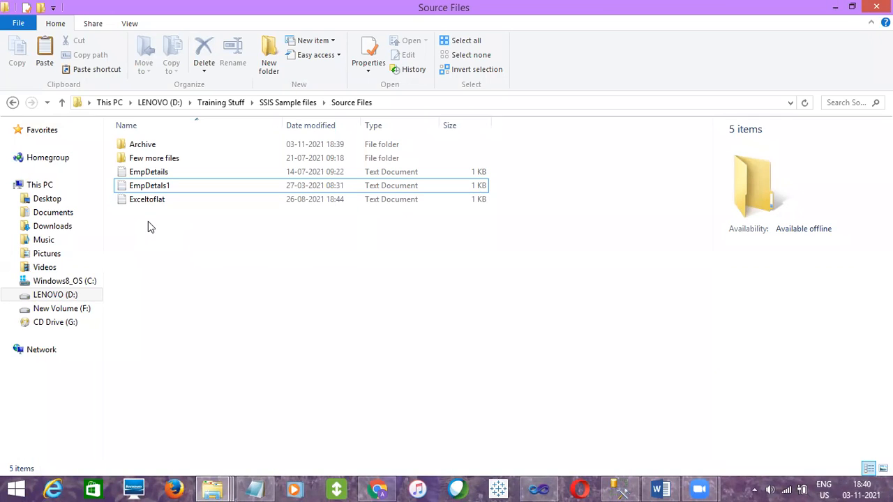
click(158, 175)
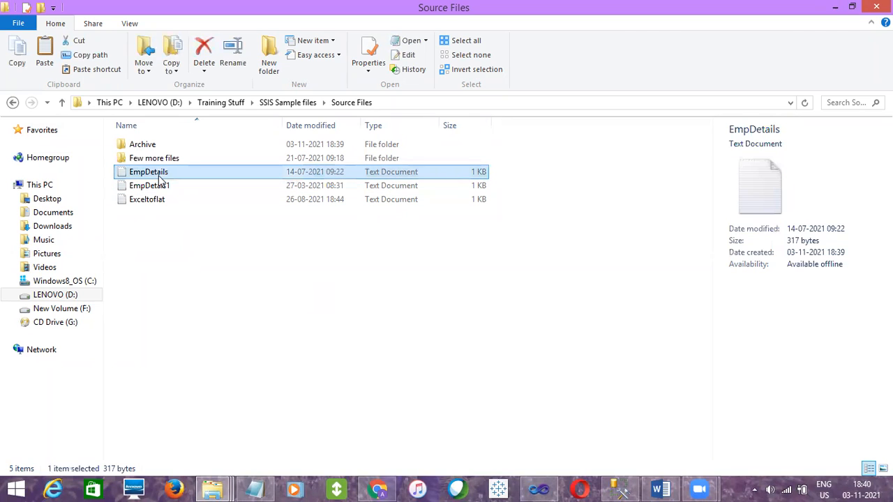
click(161, 186)
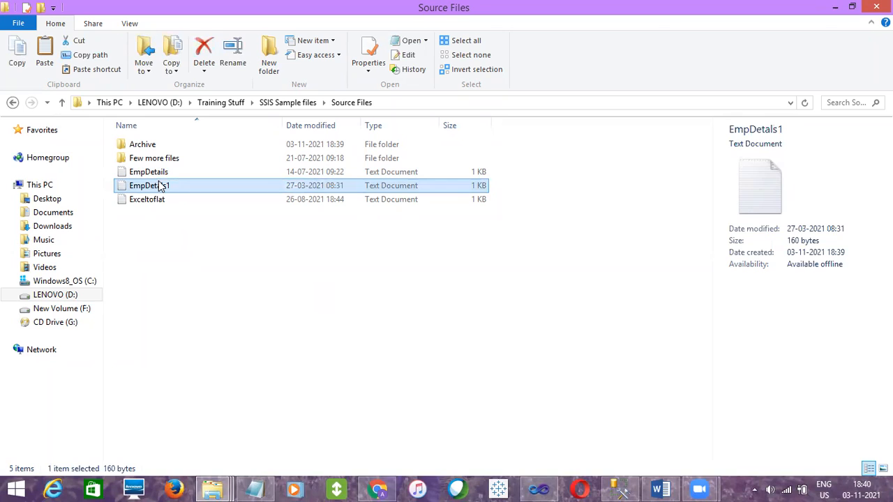
click(134, 172)
click(136, 185)
click(137, 197)
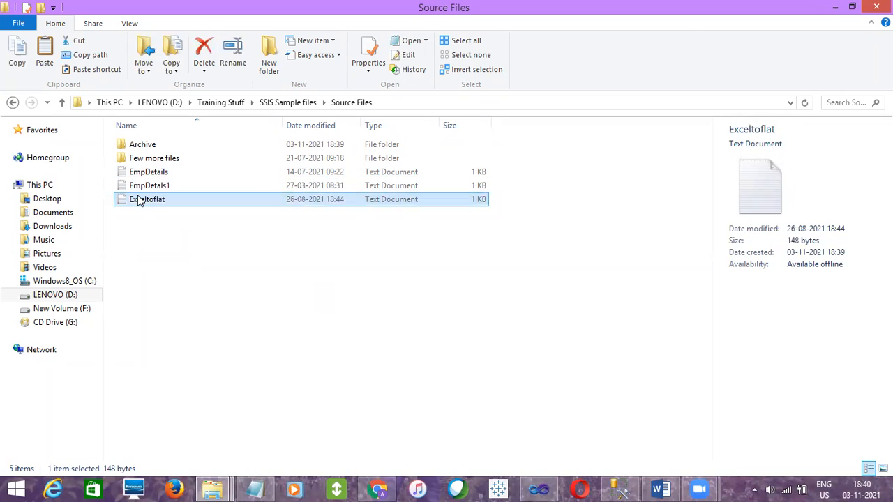
click(158, 241)
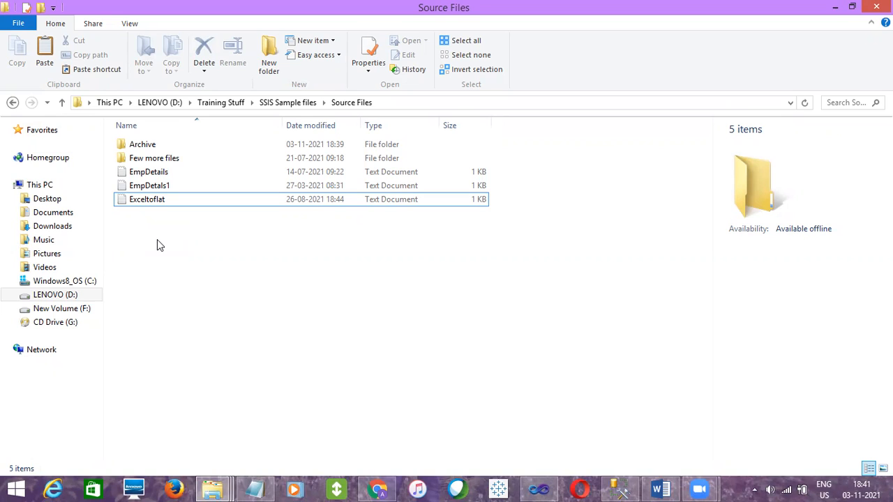
click(148, 174)
click(147, 186)
click(152, 200)
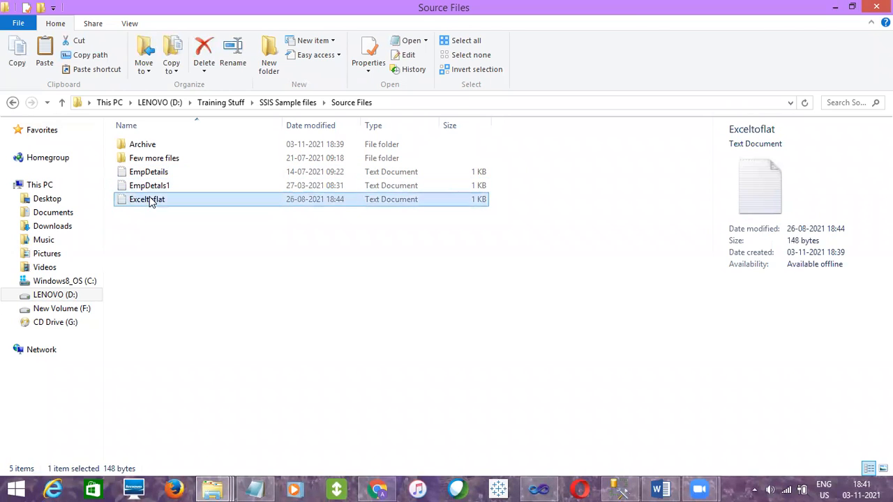
Switch to SQL Server Management Studio and add the lines "For Loop" and "For Loop Container" below the Bulk Insert Task notes in SQLQuery26.sql
click(620, 488)
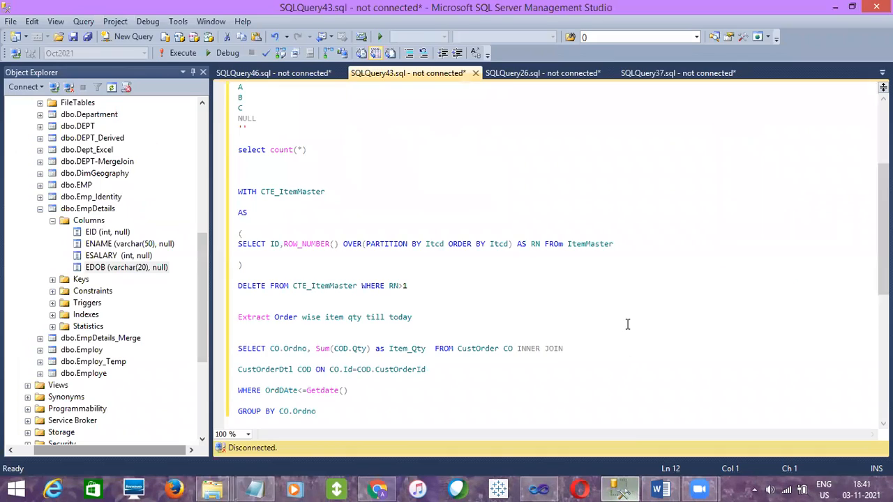
click(514, 74)
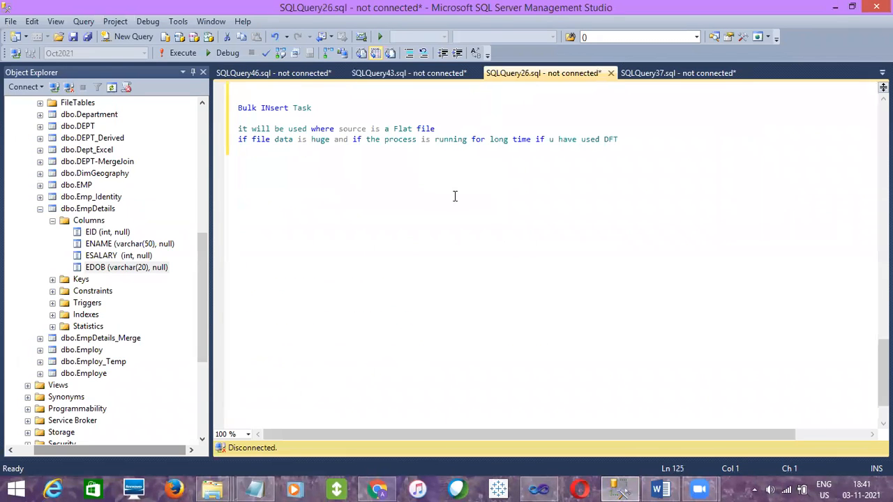
key(Return)
key(Return)
text(For Loop)
key(Return)
key(Return)
text(For Lo)
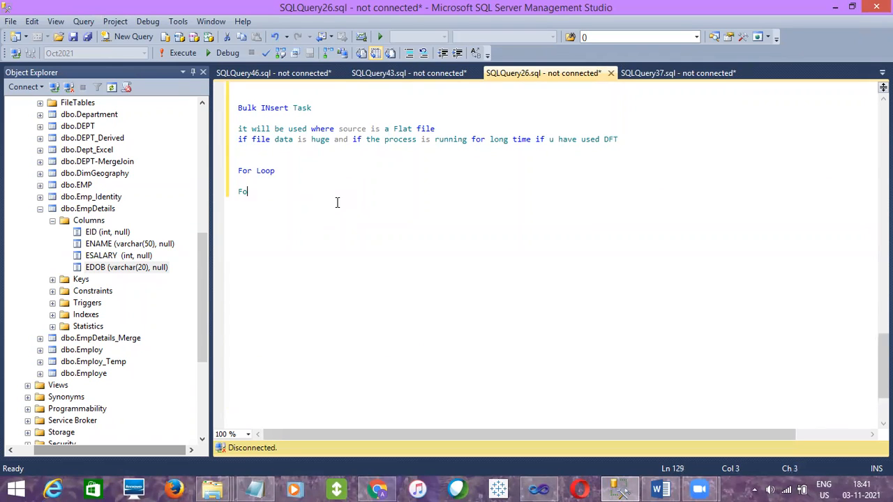
text(op Container)
Insert the word "Each" after "For" in the container line so it reads "For Each Loop Container"
click(254, 191)
text(Ecah)
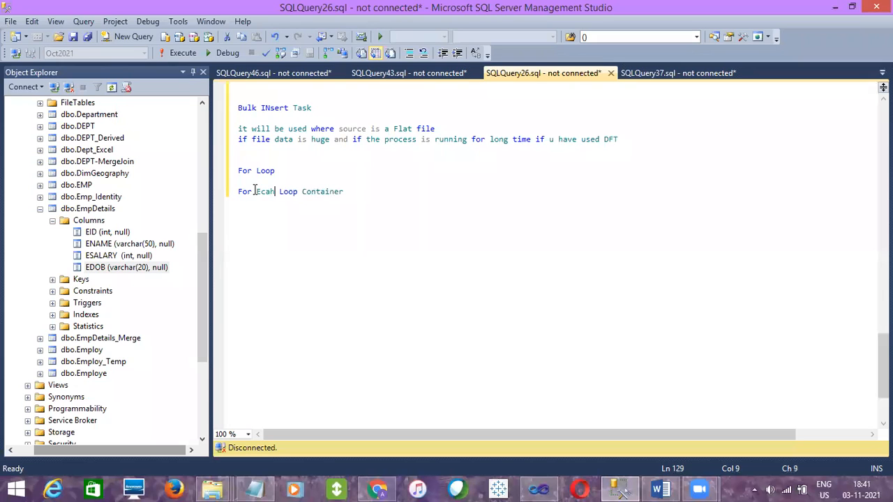
click(263, 192)
key(Right)
key(BackSpace)
key(Right)
text(c)
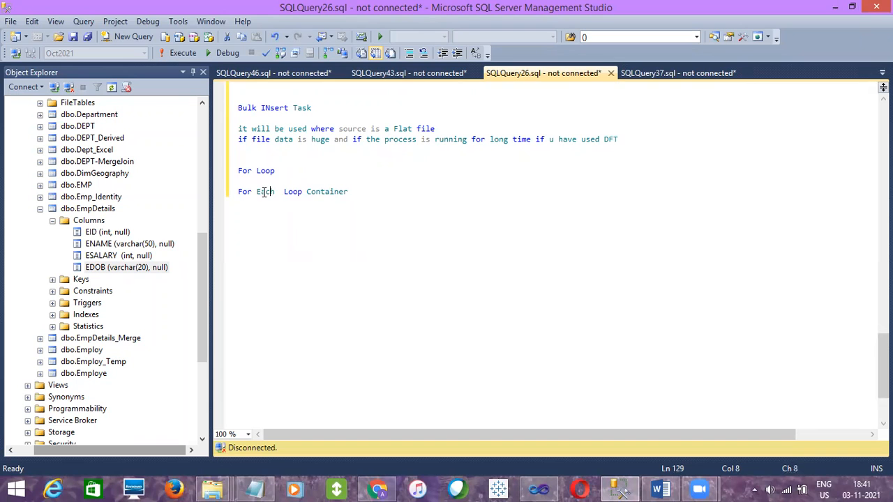
Switch to Visual Studio and view the For Loop Container and Foreach Loop Container entries in the SSIS Toolbox
click(538, 489)
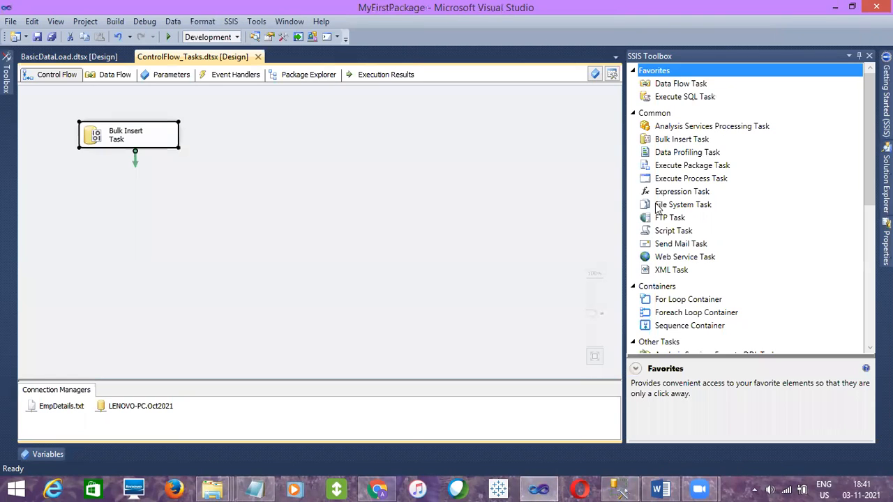
click(681, 304)
click(684, 313)
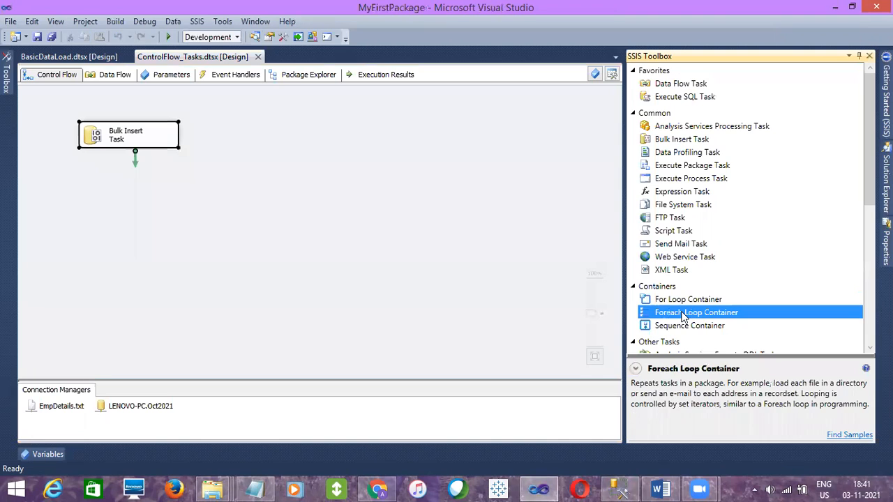
Return to the SQLQuery26.sql notes in SQL Server Management Studio and review the two loop container lines
click(617, 488)
click(285, 170)
drag(349, 191, 242, 173)
click(242, 179)
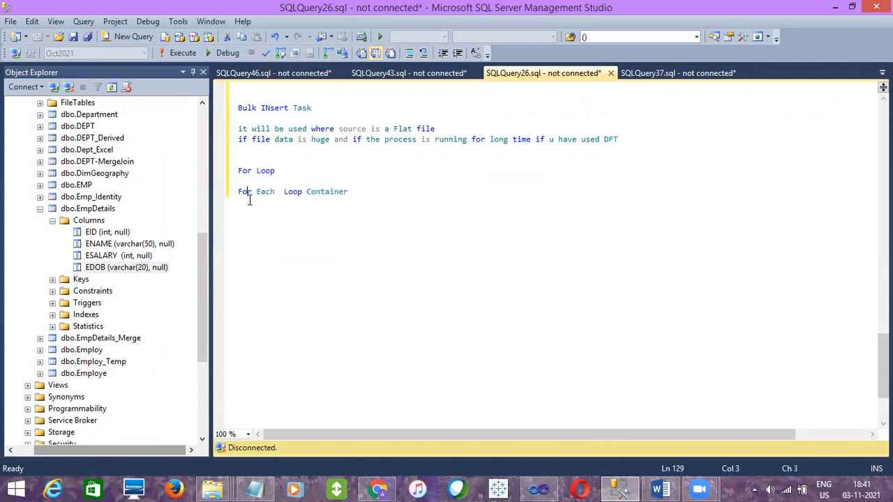
Add the note "it is used when file count is known" below the For Loop heading in the notes
click(362, 191)
key(Return)
key(Return)
click(333, 176)
text(it is used when file )
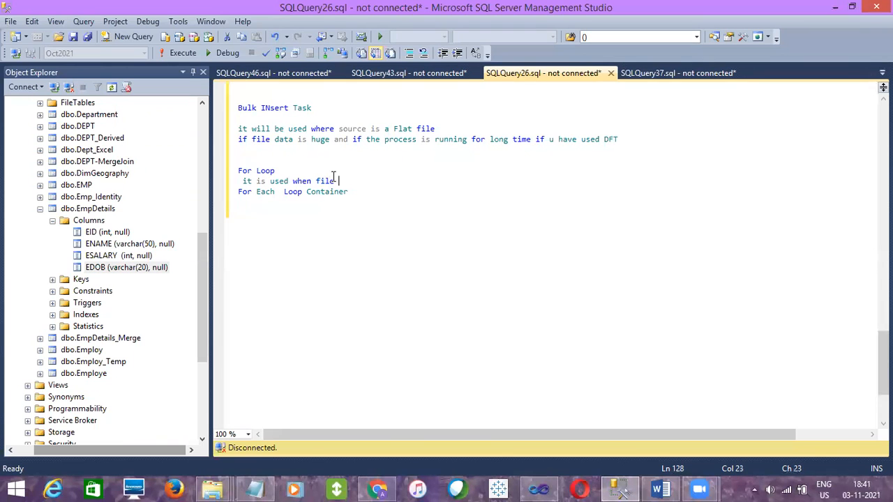
text(count is known)
Add the line "for (i=4; i++;i<=4)" below the file count note, keeping a blank line before For Each Loop Container
key(Return)
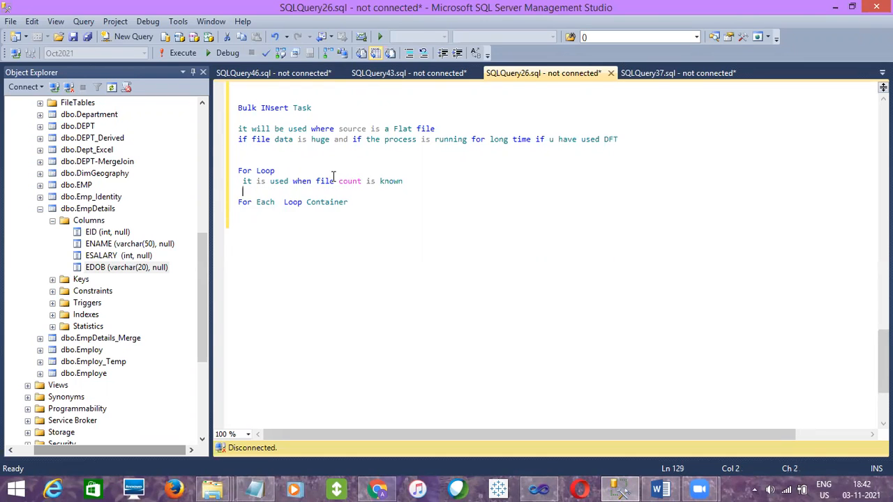
key(Return)
key(Up)
text(for )
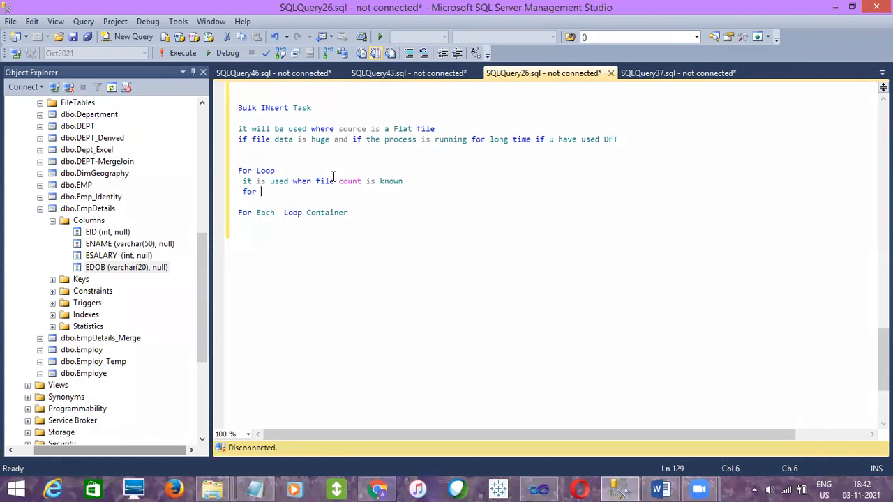
text((i=4; i++;i<=4))
Go over the start value, increment and condition of the for expression and add the number 6 two lines below it
click(279, 191)
drag(278, 191, 266, 191)
click(302, 191)
text(;)
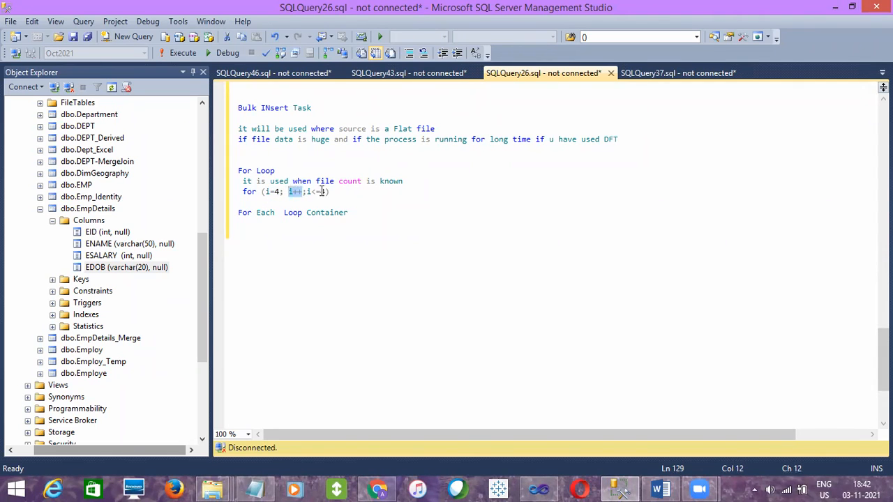
click(327, 191)
drag(328, 191, 307, 192)
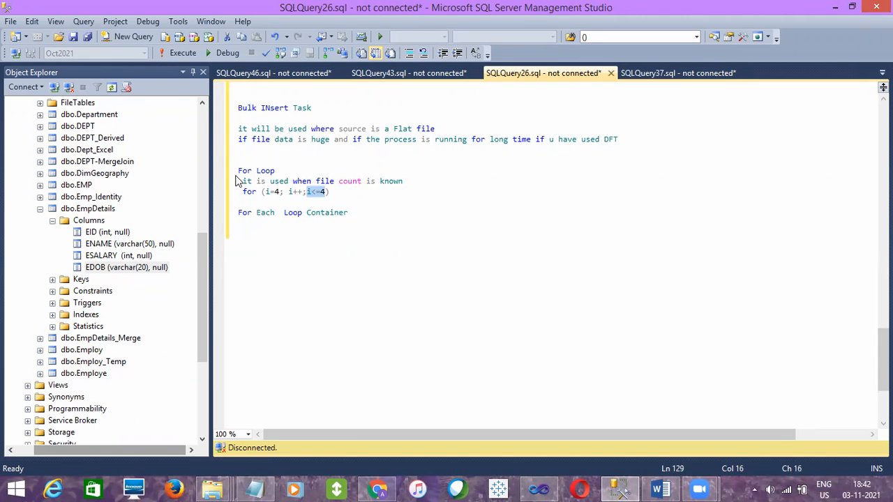
click(337, 193)
key(Return)
key(Return)
text(6)
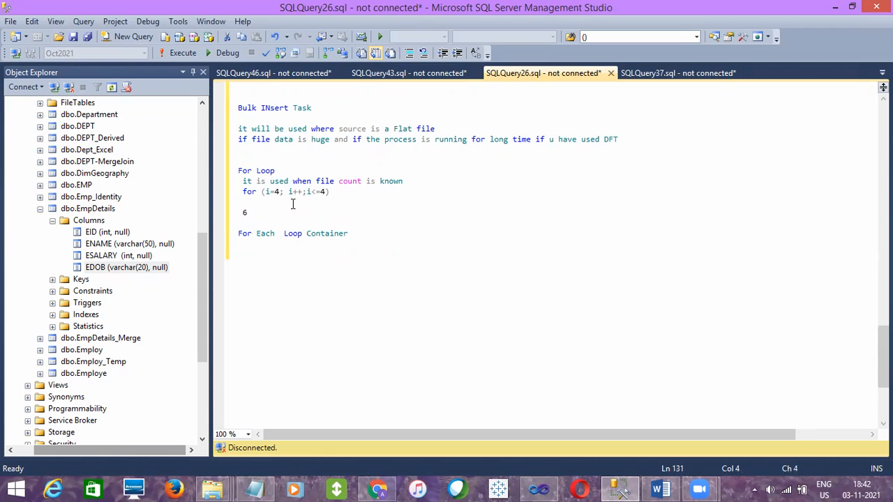
Review the For Loop notes, comparing the values in the for expression with the number 6 below it
drag(340, 190, 242, 181)
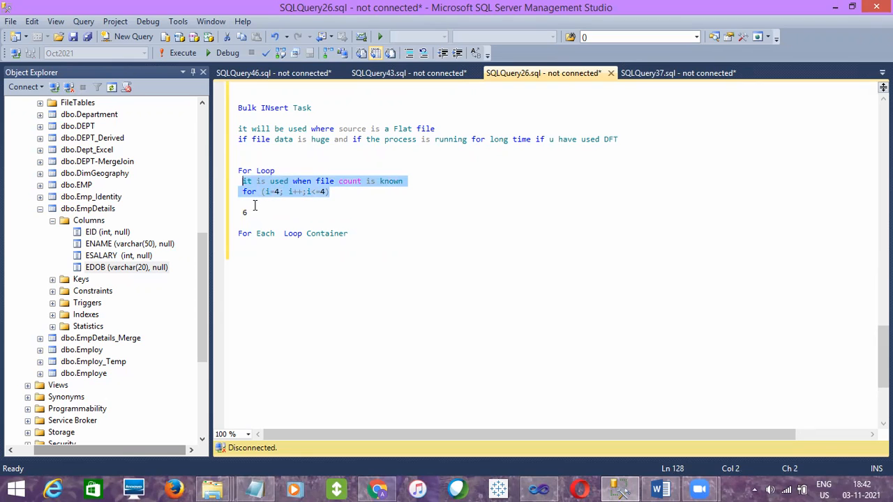
click(279, 192)
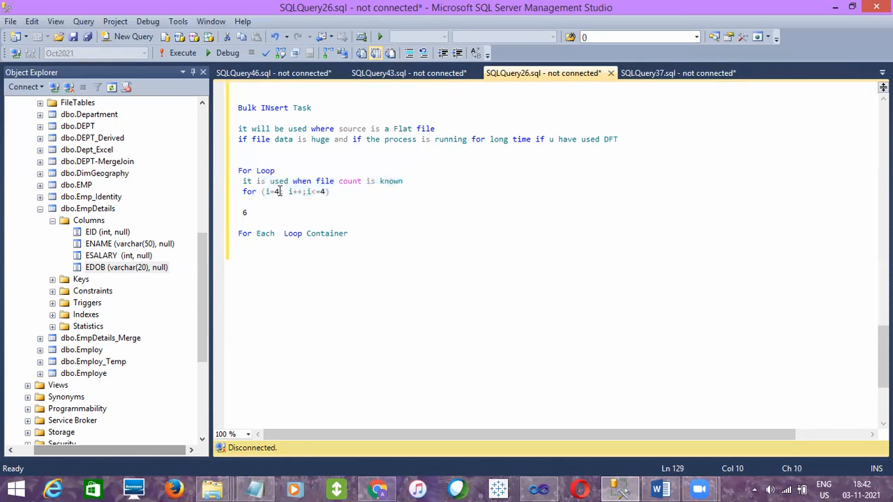
key(shift+Left)
drag(252, 210, 244, 214)
drag(341, 191, 239, 169)
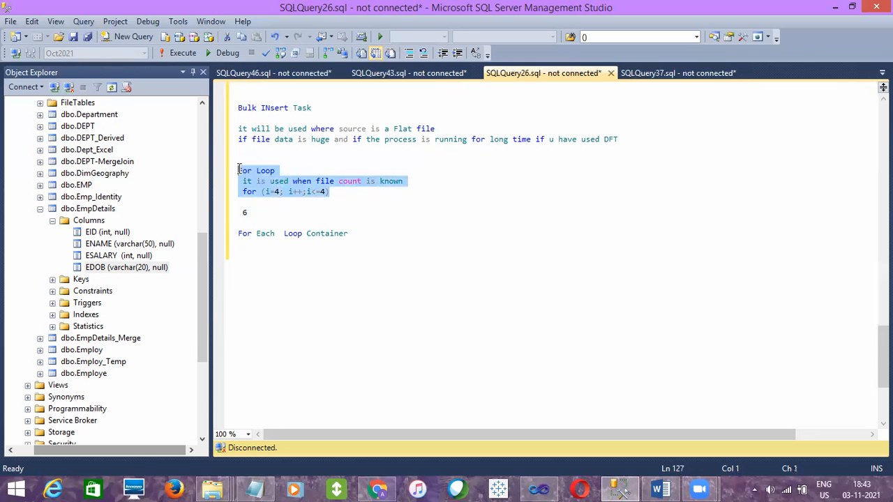
click(312, 191)
drag(328, 191, 266, 191)
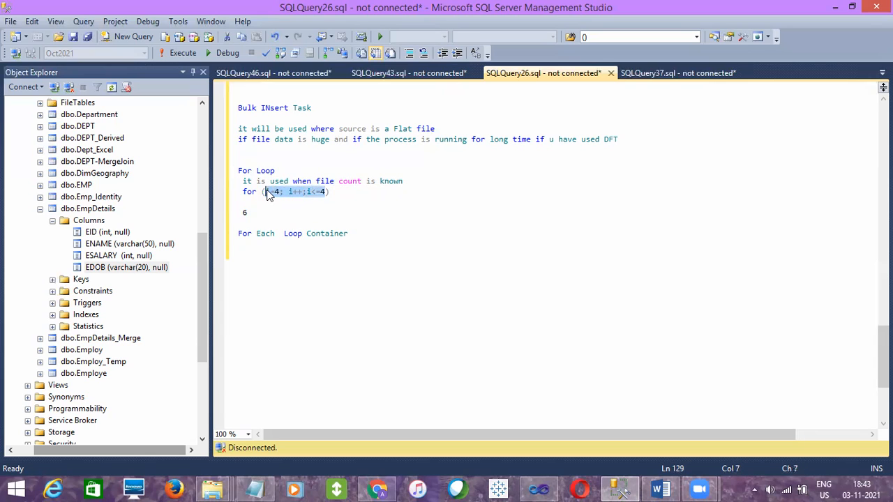
click(263, 211)
Add the note "irrespective file count we can use for each loop" below the For Each Loop Container heading, followed by blank lines
click(355, 233)
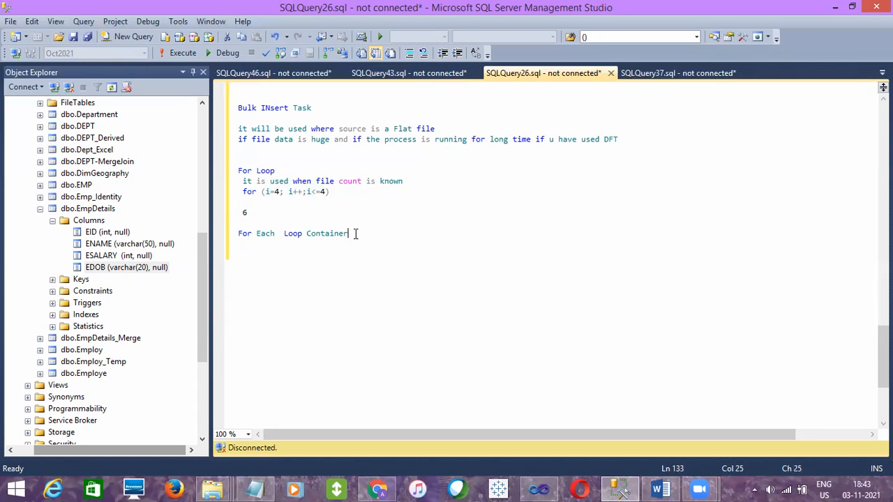
key(Return)
key(Return)
double_click(269, 233)
click(266, 255)
double_click(243, 236)
click(222, 240)
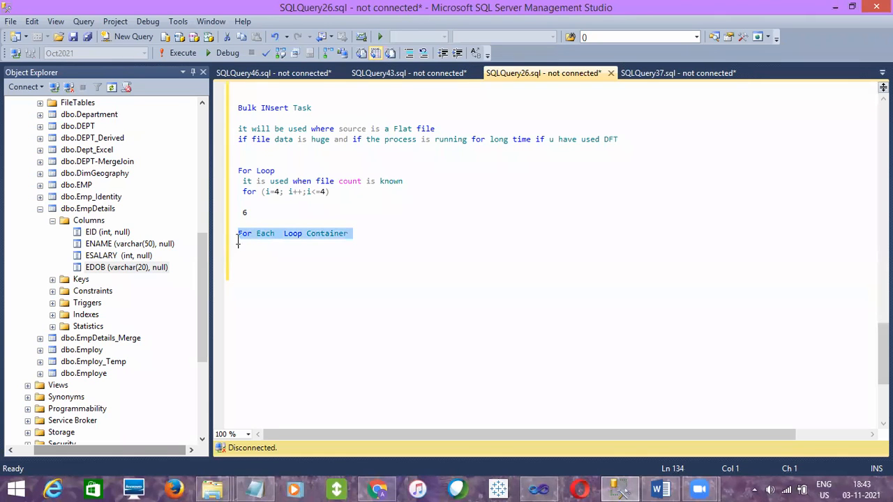
click(260, 254)
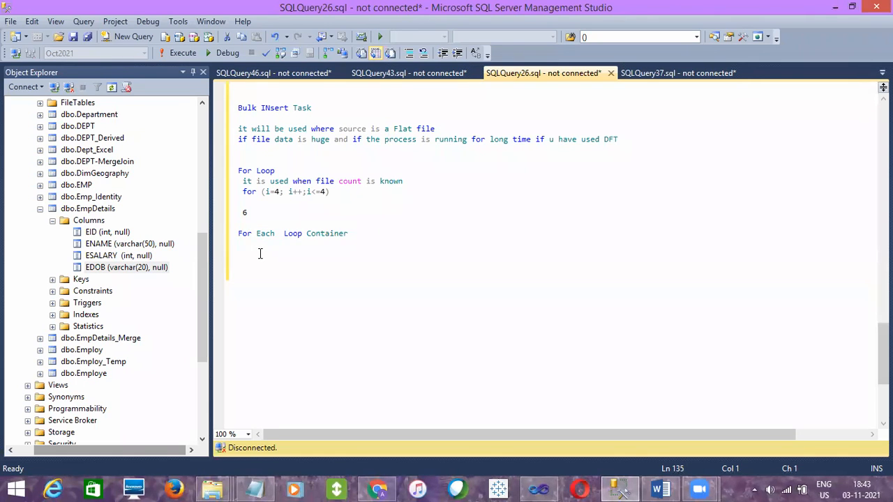
text(irrespective file count we can use )
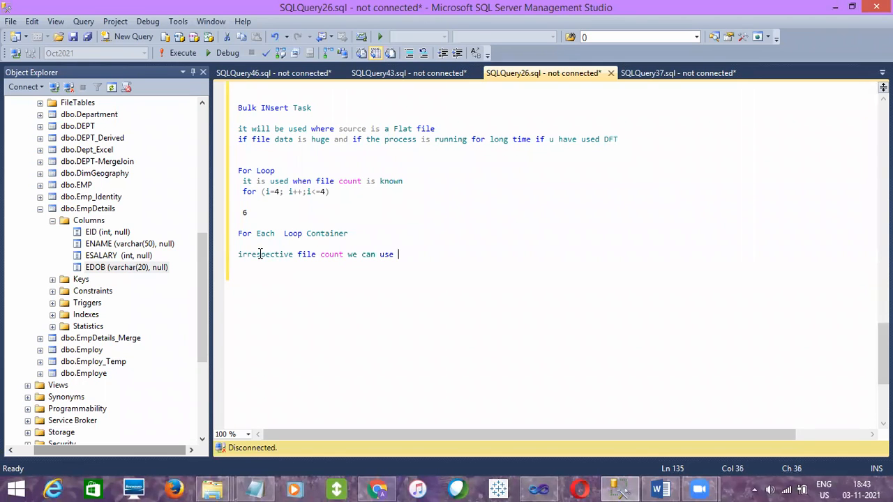
text(for each loop)
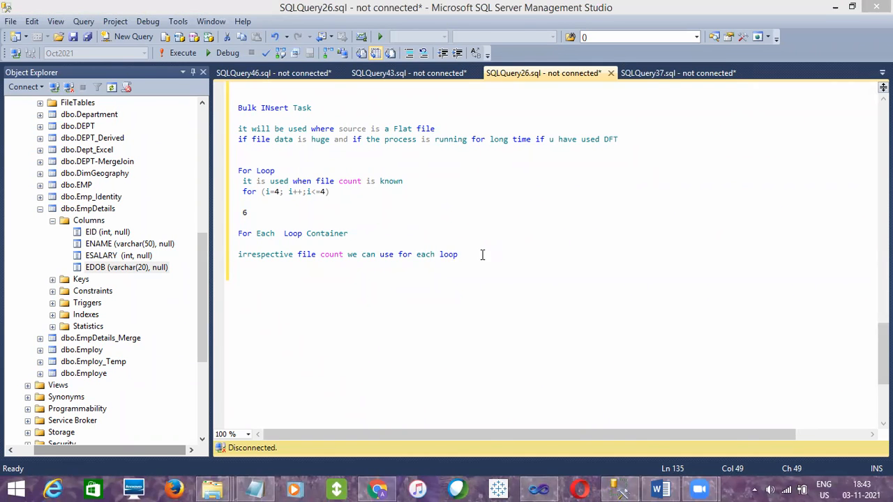
key(Return)
key(Return)
Review the For Loop notes and the For Each Loop Container notes against each other
click(260, 240)
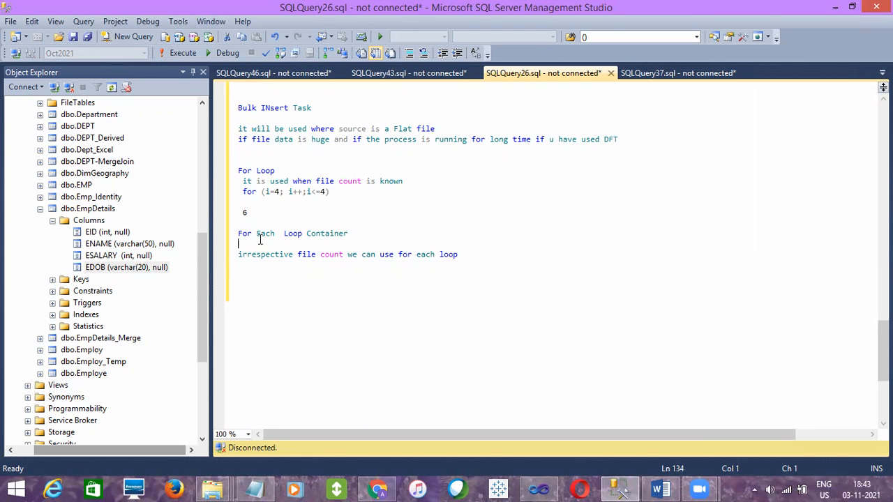
click(246, 264)
drag(264, 213, 233, 171)
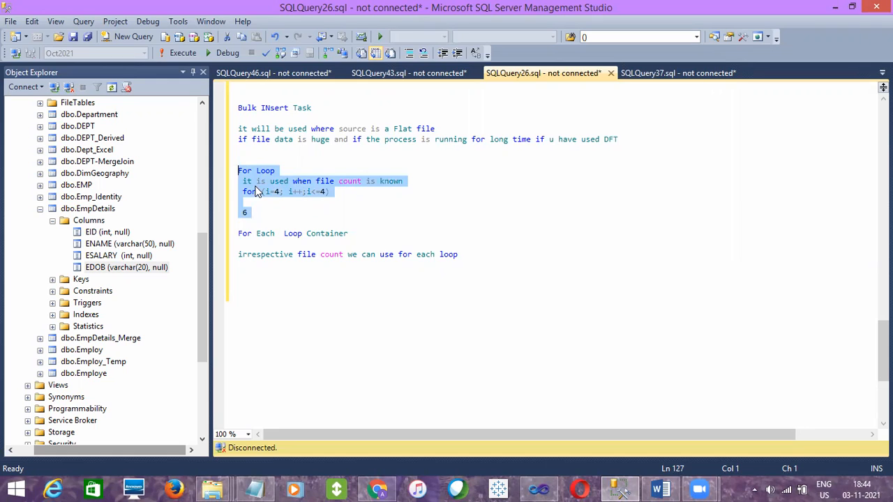
drag(477, 258, 227, 233)
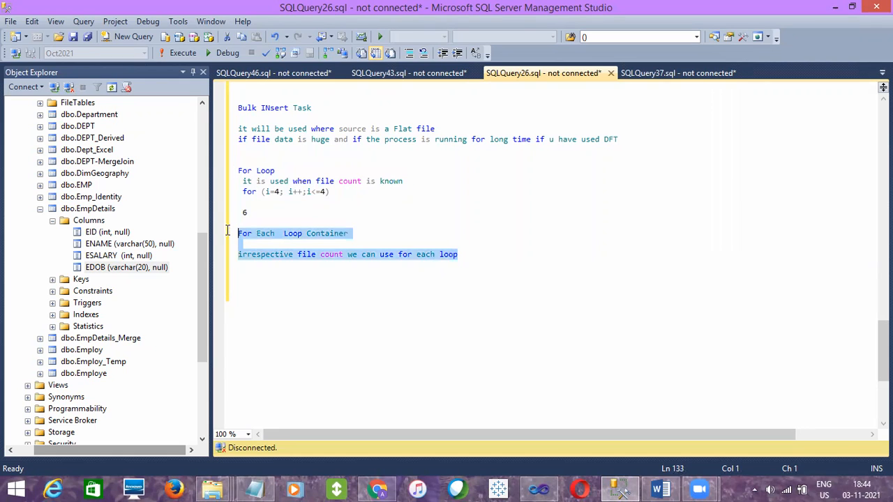
click(256, 269)
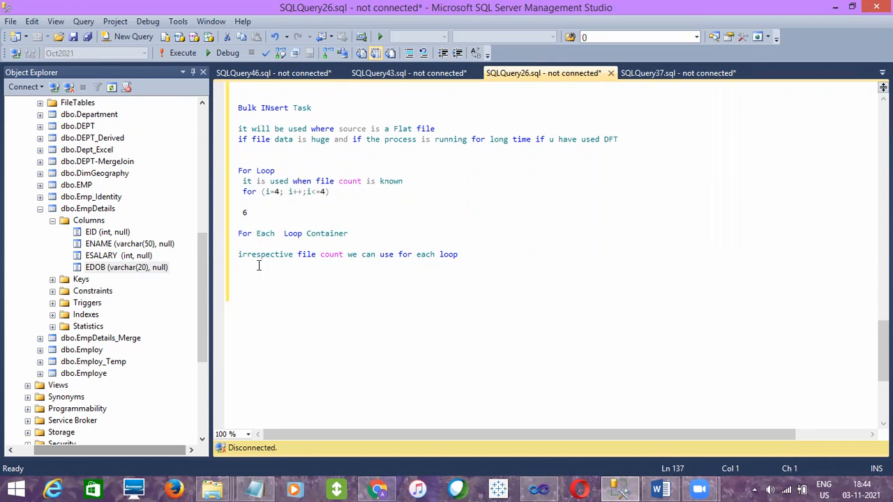
drag(236, 234, 248, 237)
Switch to Visual Studio and disable the Bulk Insert Task in the control flow of ControlFlow_Tasks.dtsx
click(539, 488)
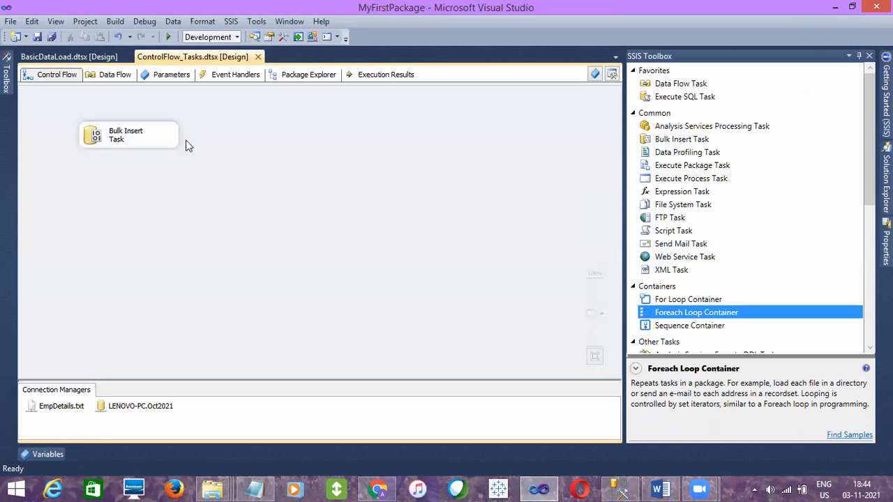
click(162, 139)
right_click(161, 138)
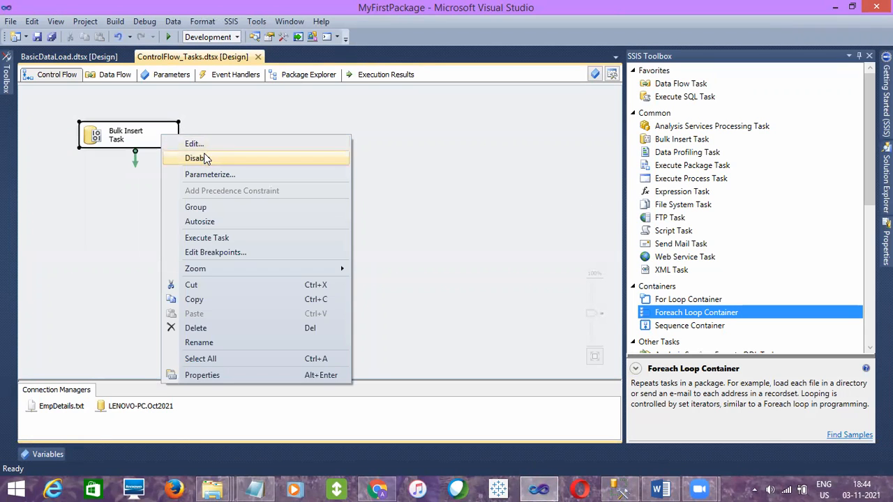
click(205, 158)
Add a Foreach Loop Container to the control flow beside the Bulk Insert Task and enlarge it downward
drag(689, 313, 206, 172)
drag(304, 169, 311, 130)
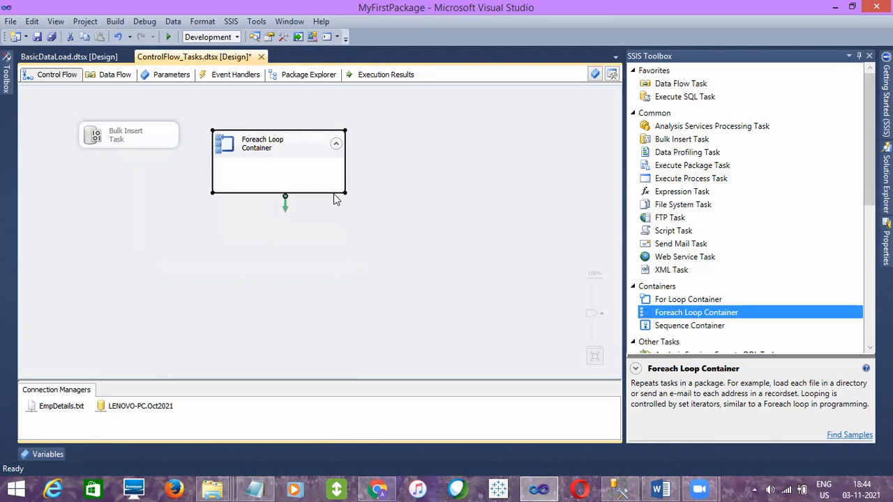
drag(340, 192, 349, 280)
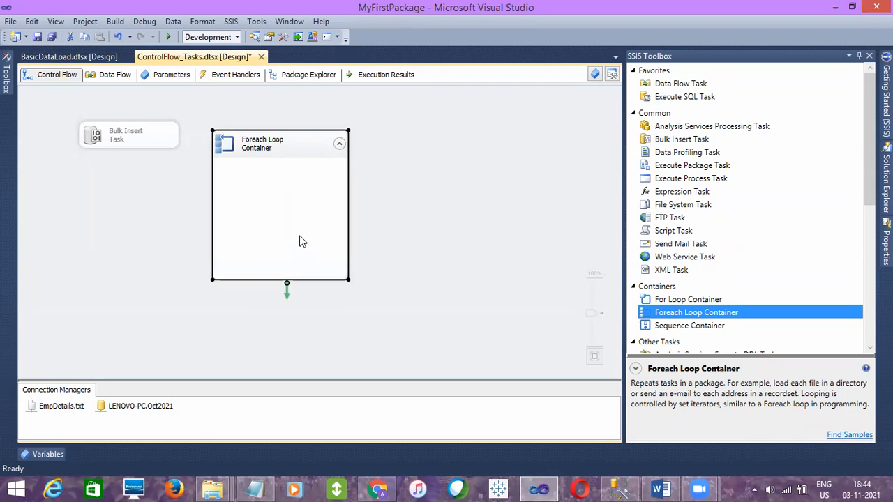
click(109, 169)
Open the Foreach Loop Container for editing and review its general name property
click(251, 197)
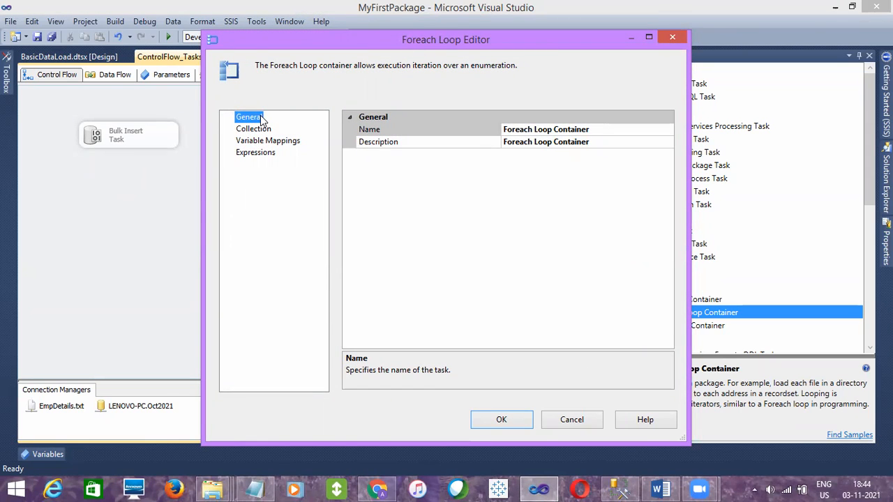
click(602, 131)
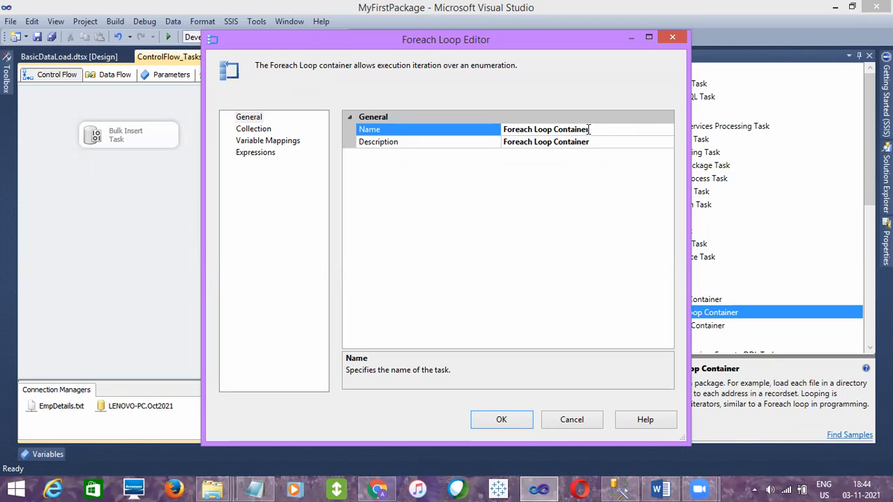
drag(591, 129, 498, 130)
Choose Foreach File Enumerator as the container's collection enumerator, review the other enumerator types, and accept the editor settings
click(257, 129)
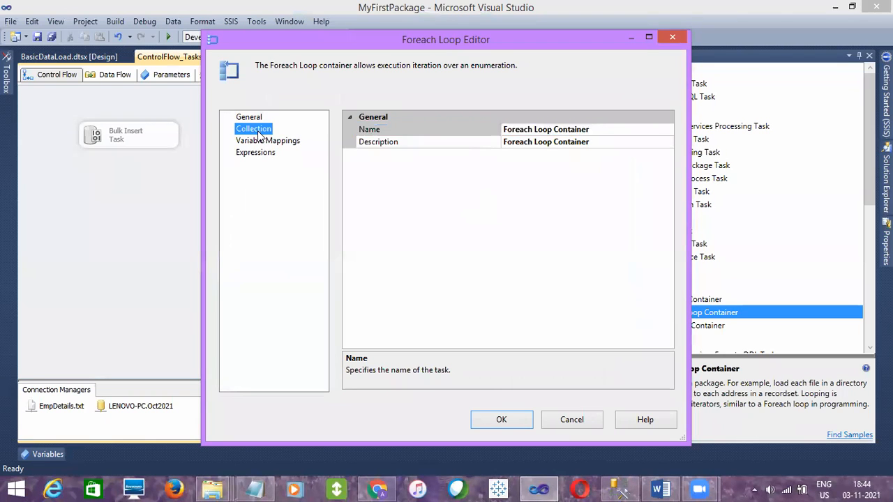
click(606, 132)
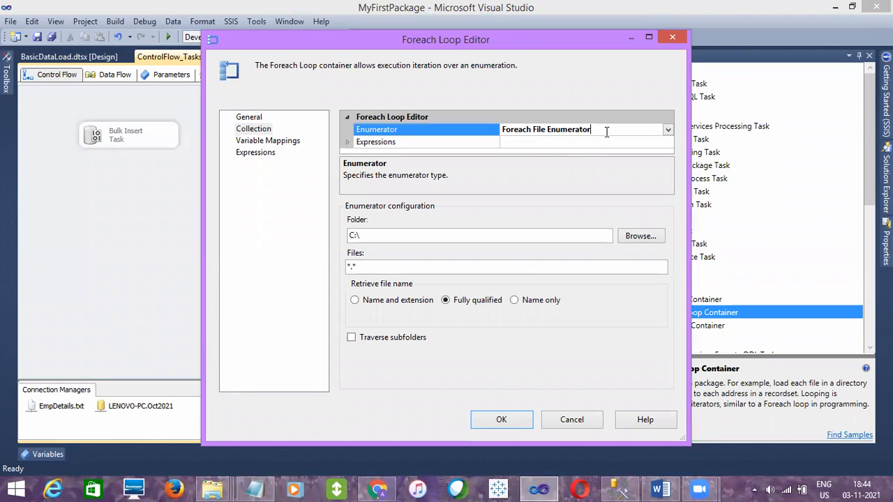
click(666, 130)
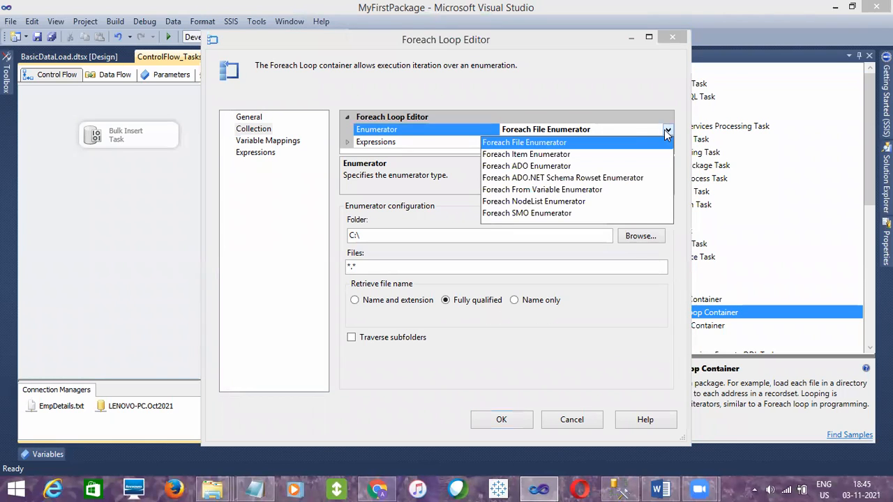
click(528, 145)
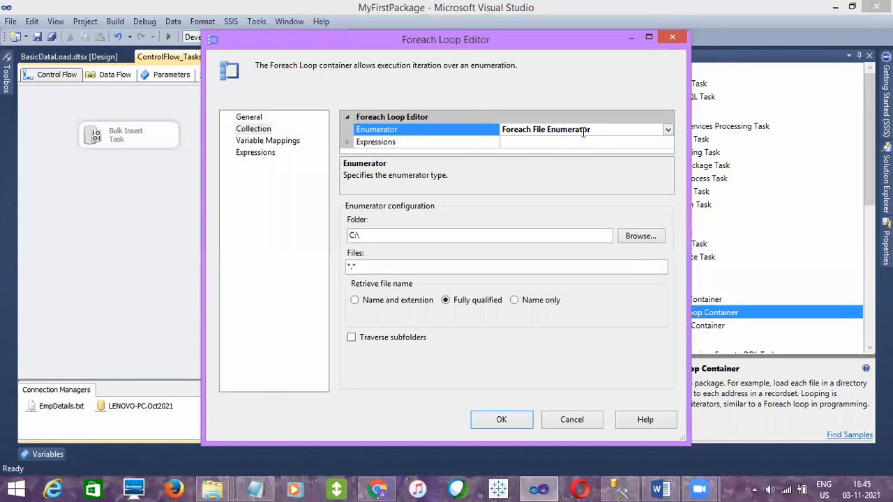
click(668, 129)
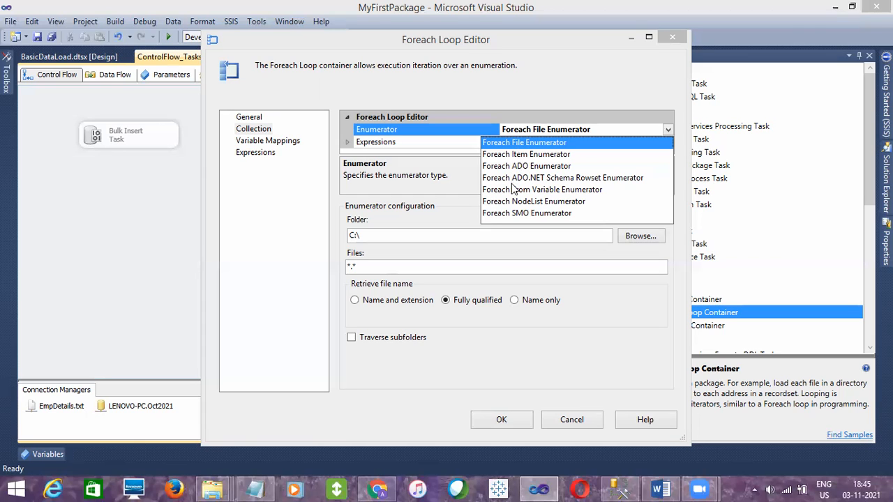
click(452, 176)
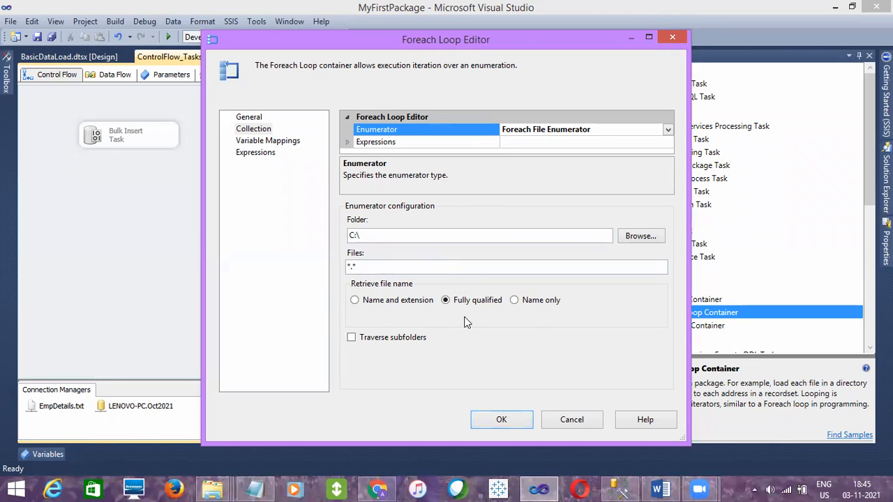
click(519, 419)
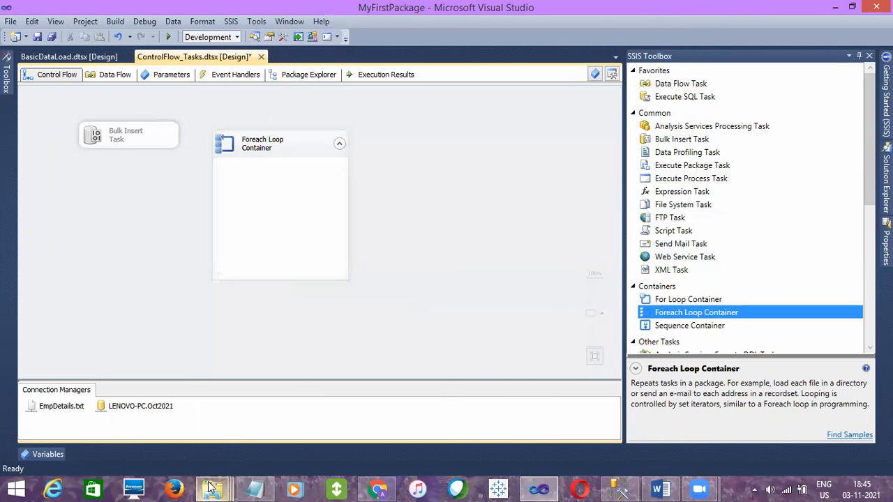
Switch to File Explorer and examine the text files EmpDetails, EmpDetals1 and Exceltoflat in the Source Files folder
mouse_move(213, 489)
click(138, 428)
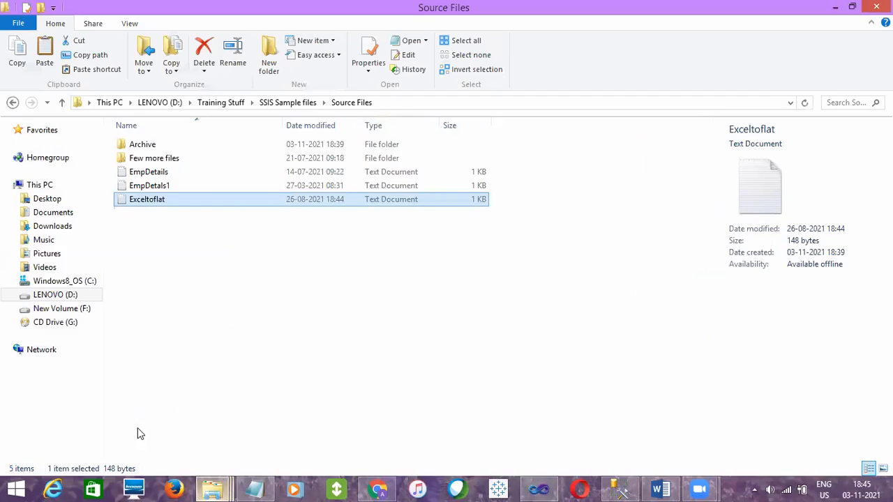
click(176, 172)
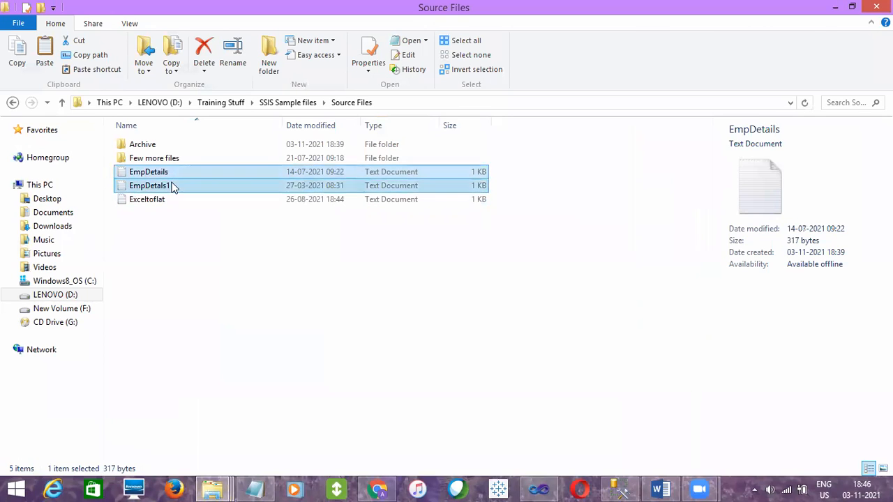
click(172, 186)
click(169, 198)
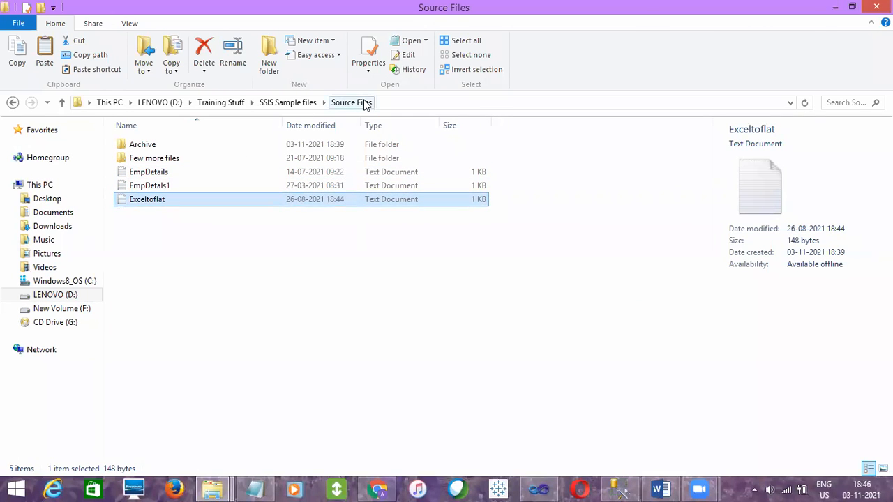
Switch to Visual Studio and add a Data Flow Task inside the Foreach Loop Container
click(429, 352)
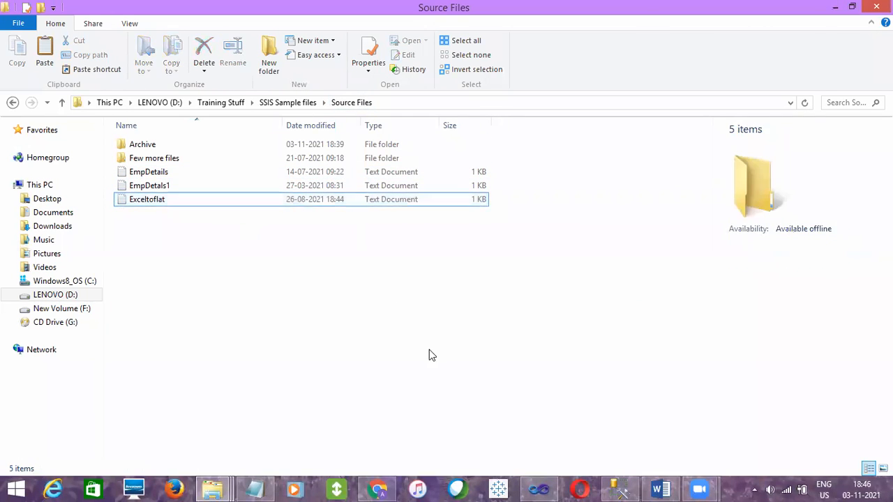
click(538, 489)
click(273, 155)
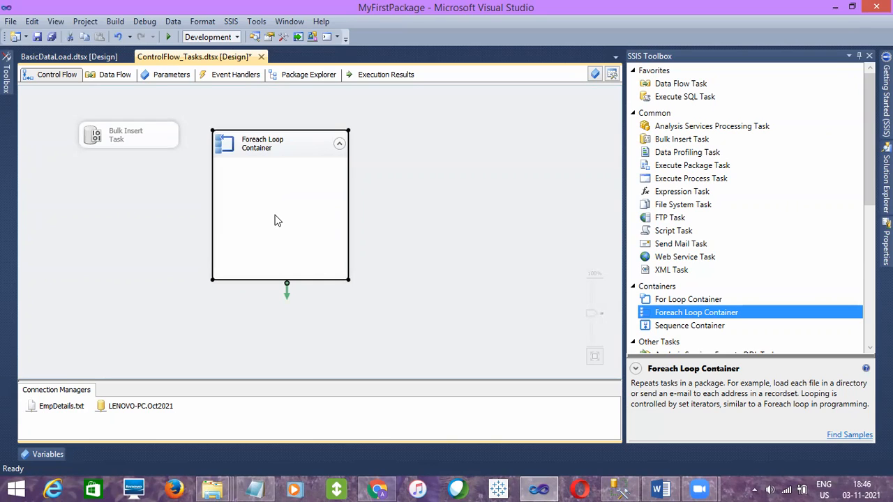
click(419, 188)
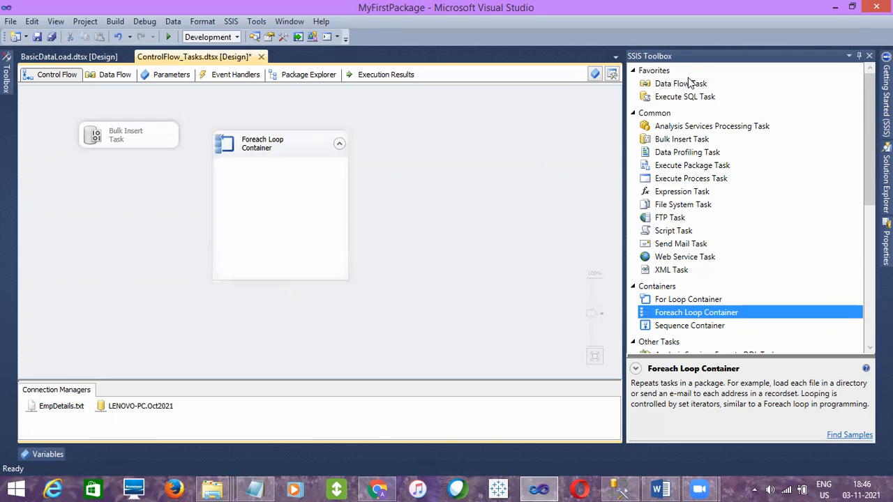
click(281, 181)
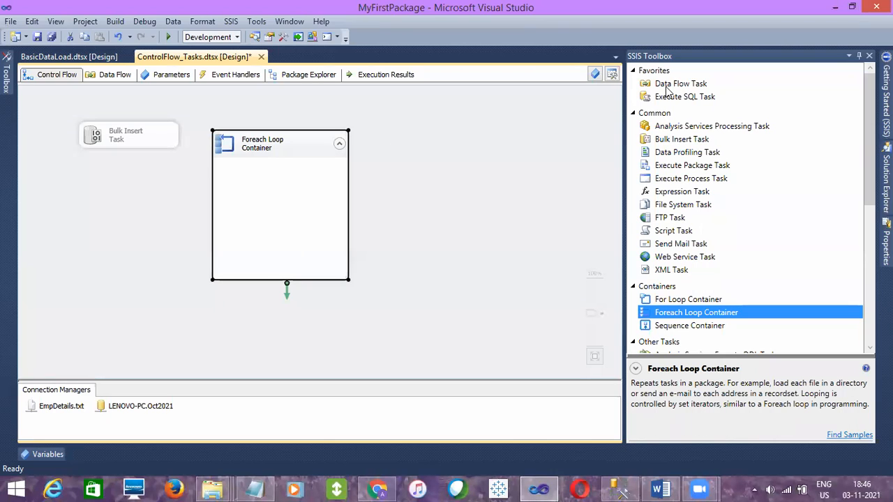
drag(671, 89, 231, 169)
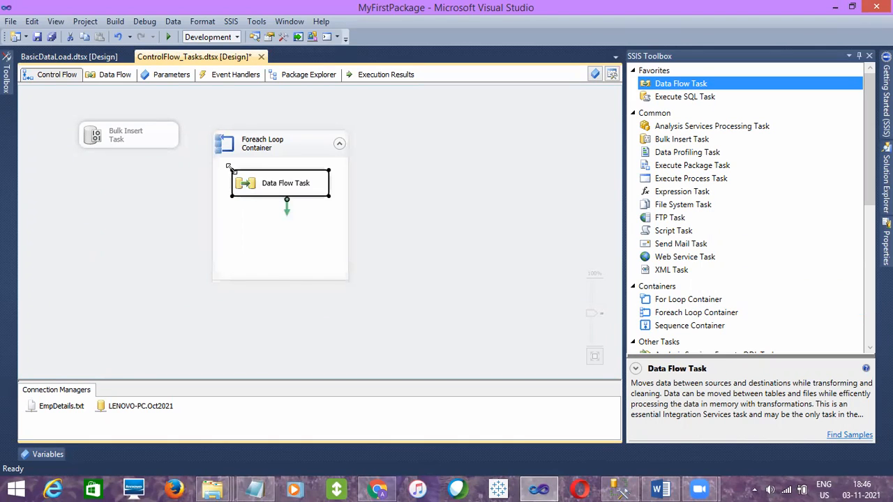
click(394, 224)
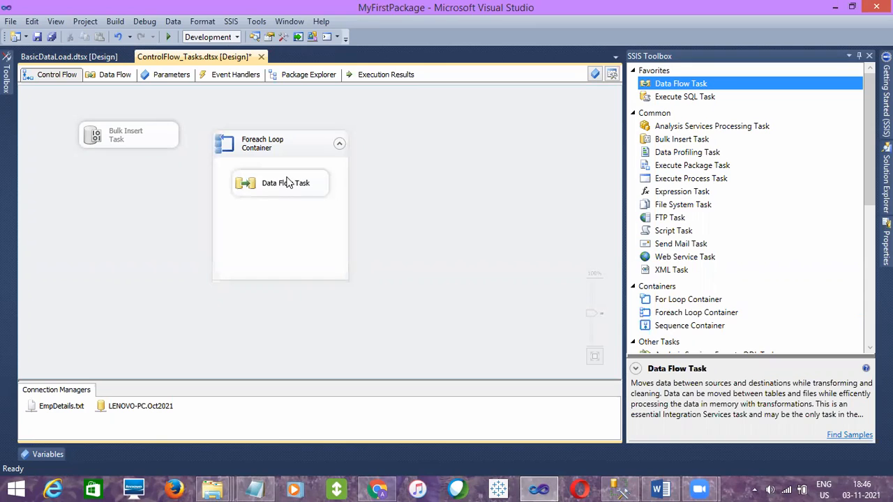
click(300, 151)
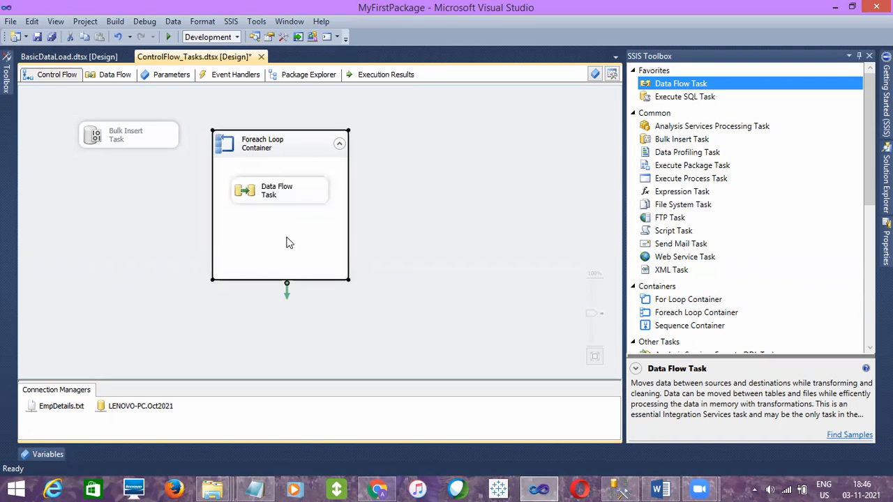
click(284, 187)
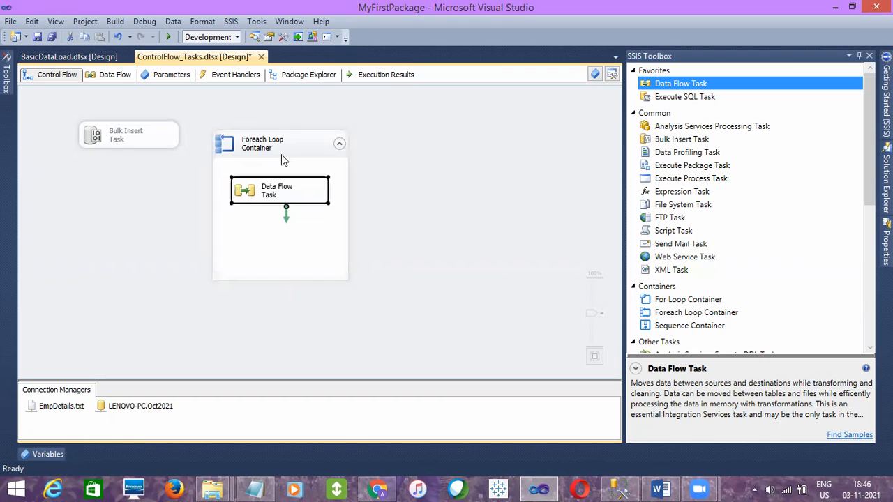
click(281, 154)
click(282, 193)
click(291, 144)
click(281, 197)
click(379, 191)
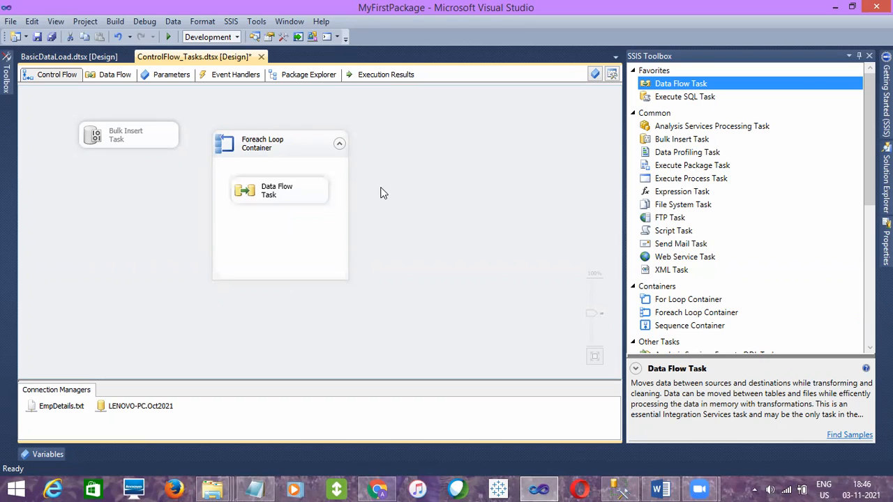
Open the Data Flow Task, add a Flat File Source and an OLE DB Destination below it, and connect source to destination
double_click(290, 186)
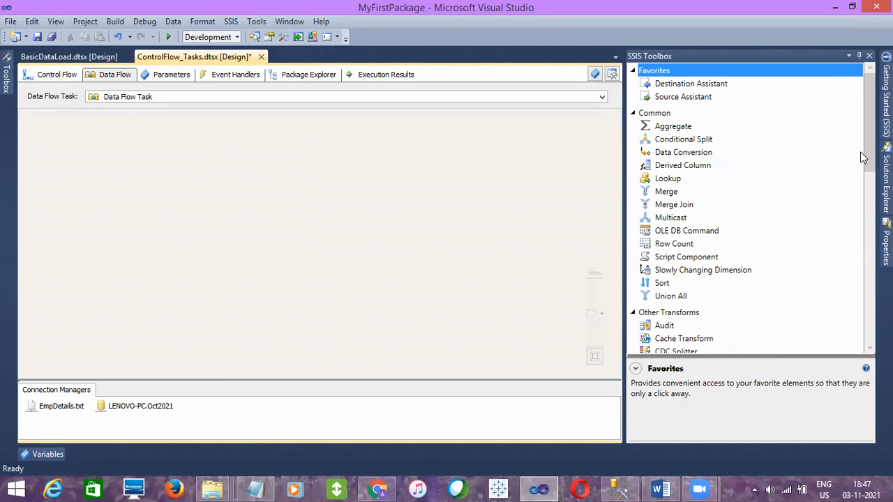
drag(865, 155, 868, 284)
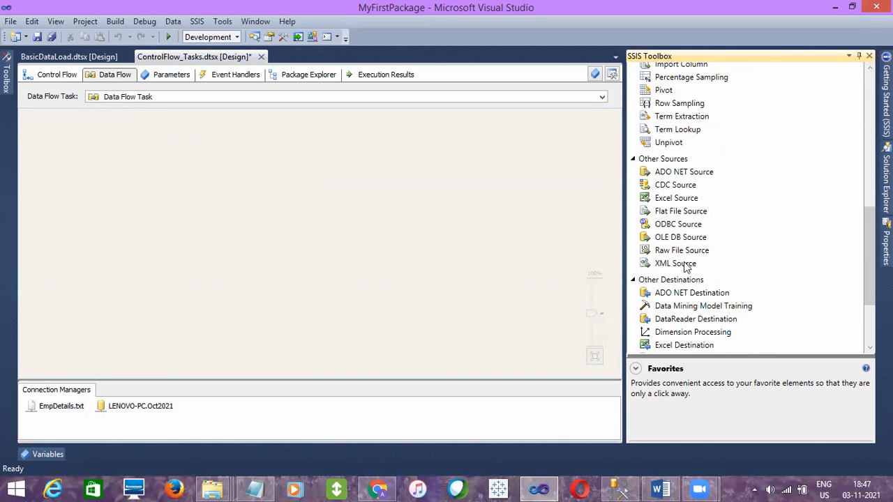
drag(686, 213, 175, 134)
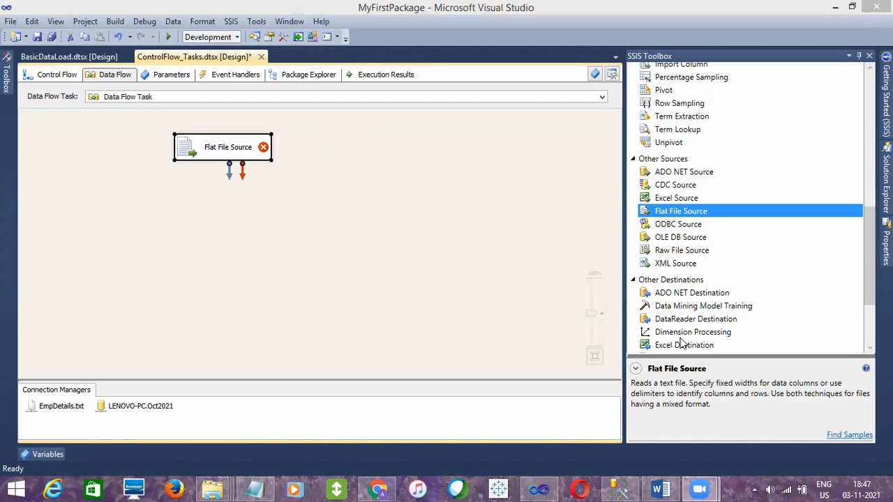
scroll(869, 259, down, 3)
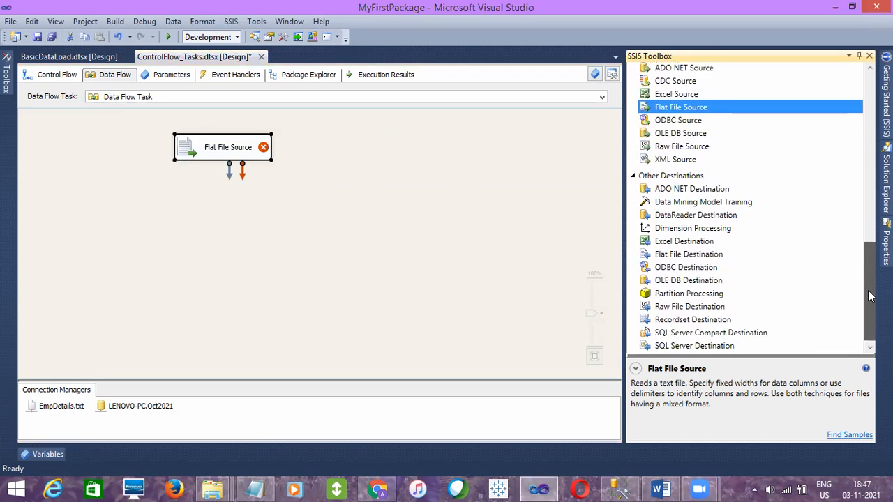
drag(686, 281, 174, 214)
click(216, 152)
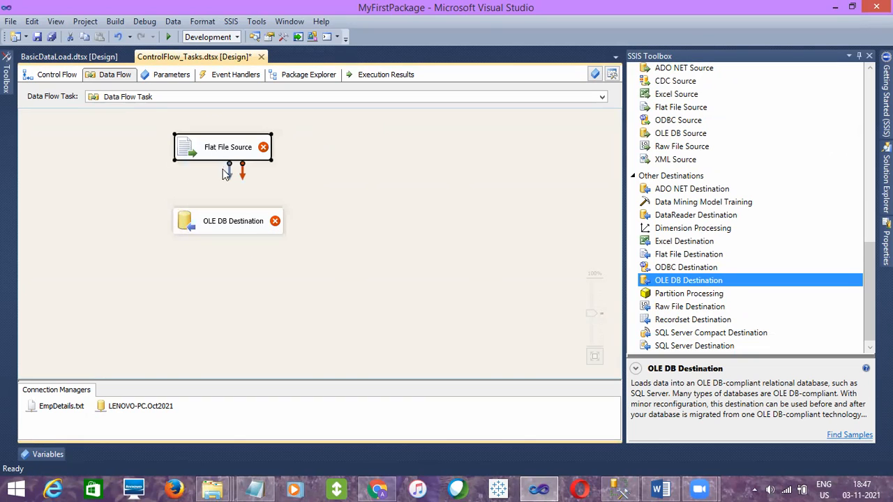
drag(229, 179, 233, 221)
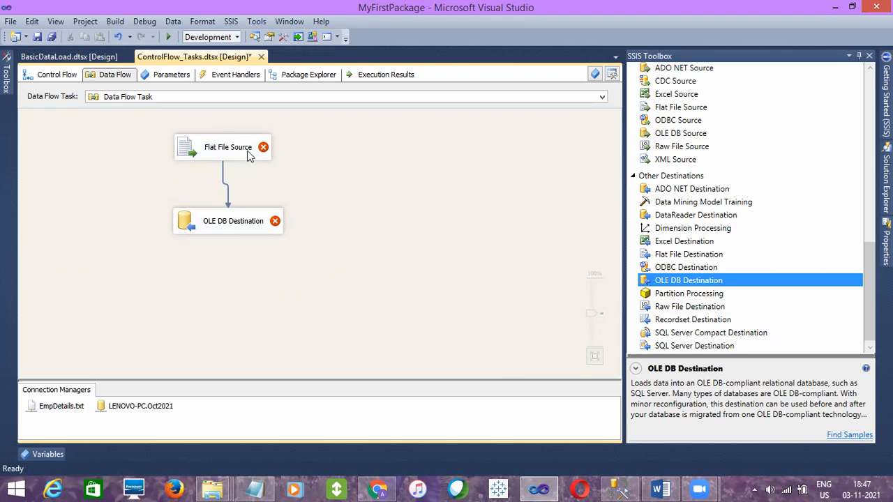
Create a new flat file connection manager for the Flat File Source, using the EmpDetails text file in the Source Files folder
mouse_move(260, 148)
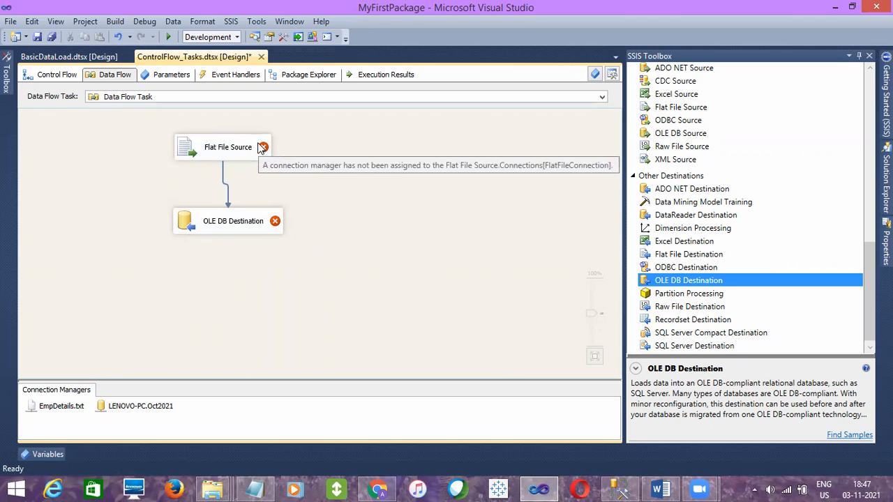
double_click(248, 148)
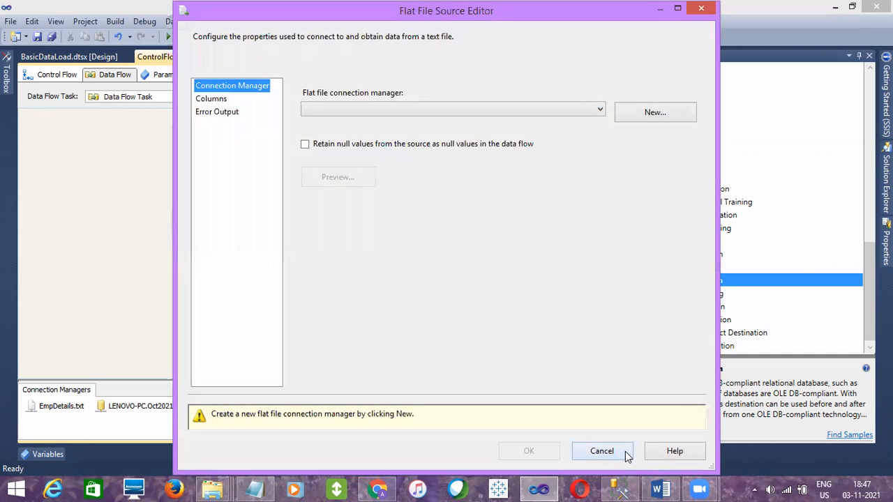
click(638, 112)
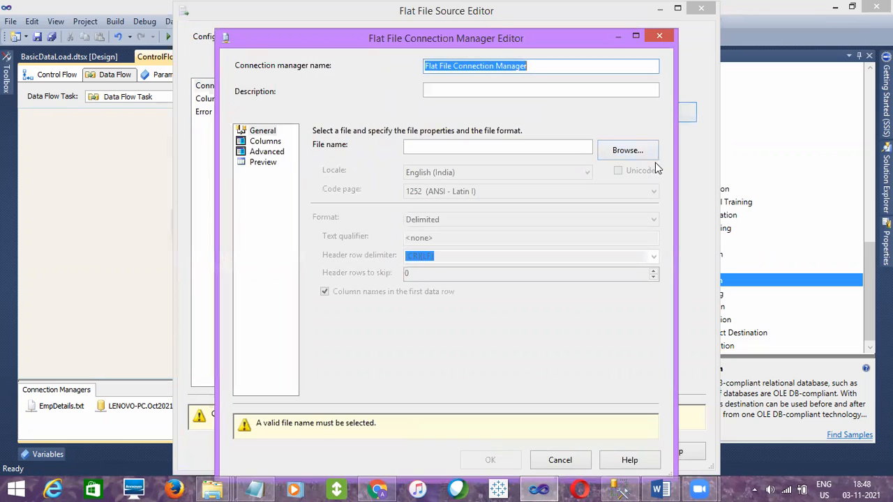
click(644, 154)
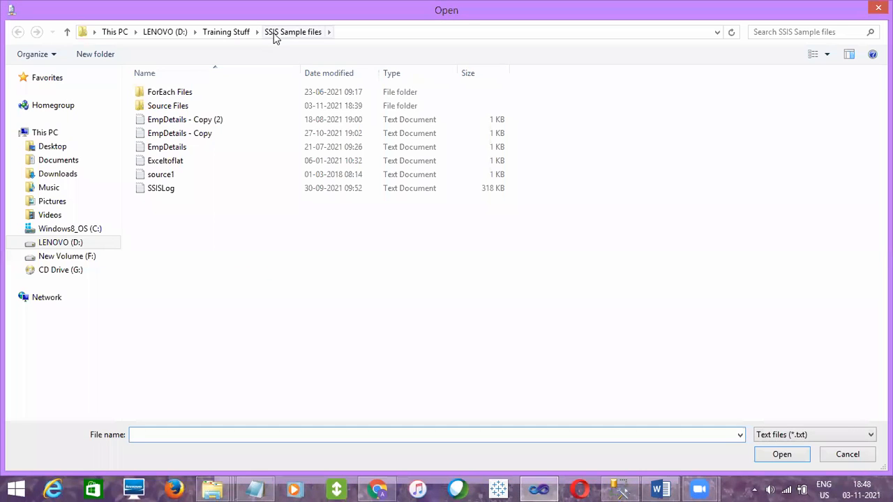
click(171, 110)
double_click(169, 109)
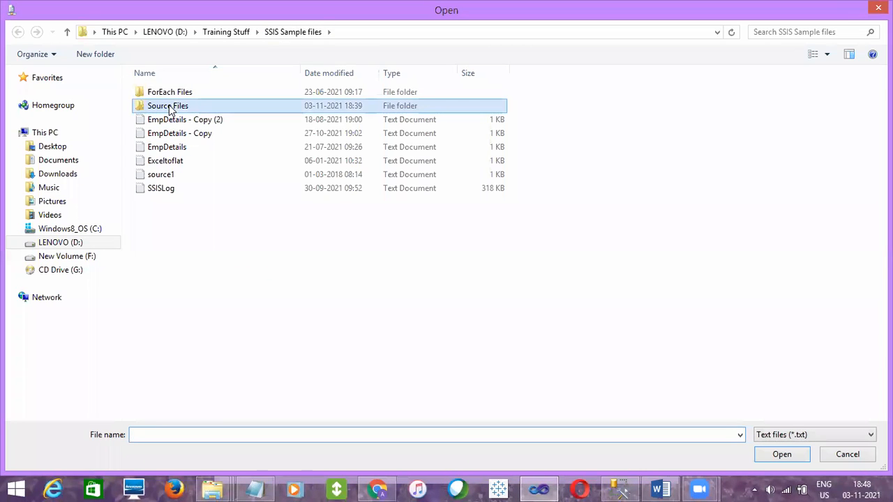
click(191, 115)
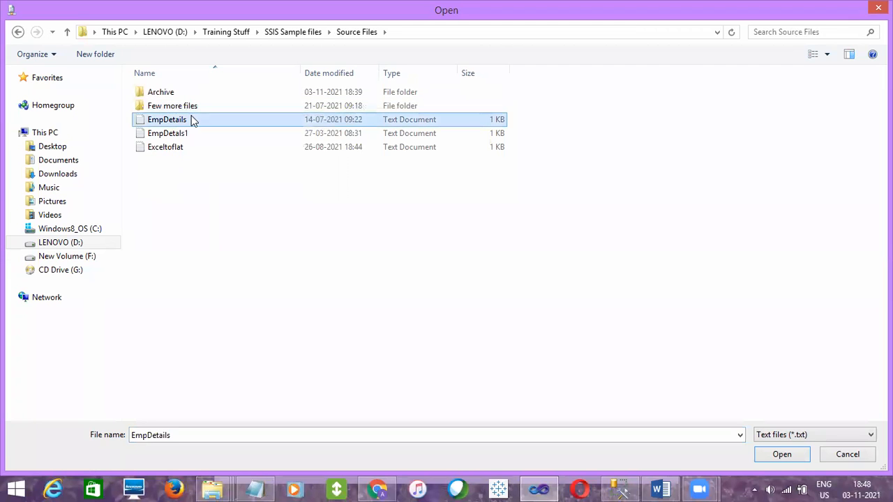
click(777, 457)
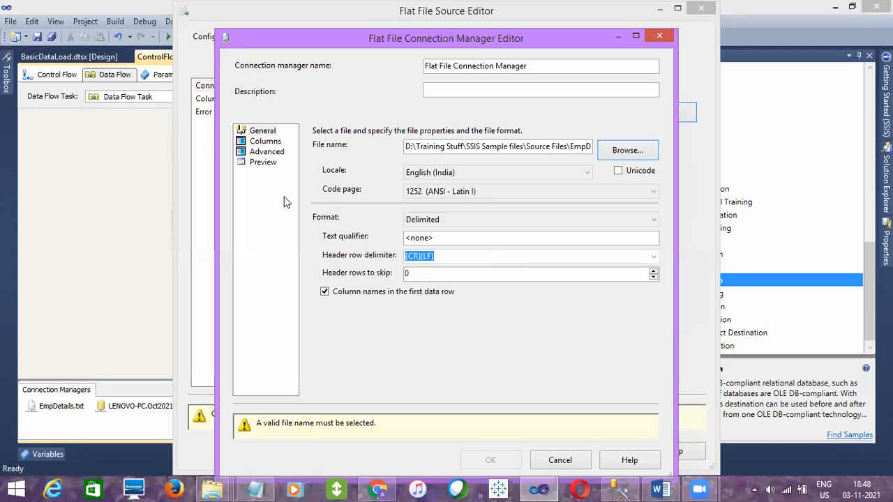
Define the connection manager's columns with the default comma delimiter and accept the Flat File Source settings
click(272, 142)
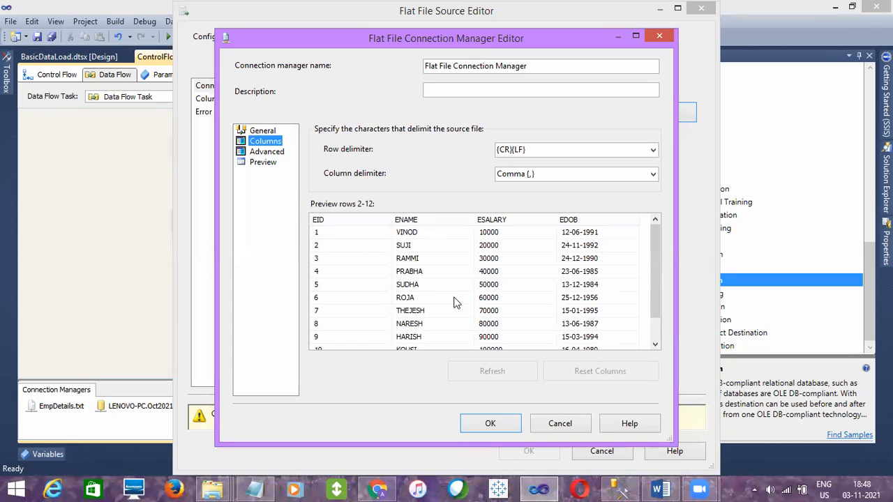
click(515, 423)
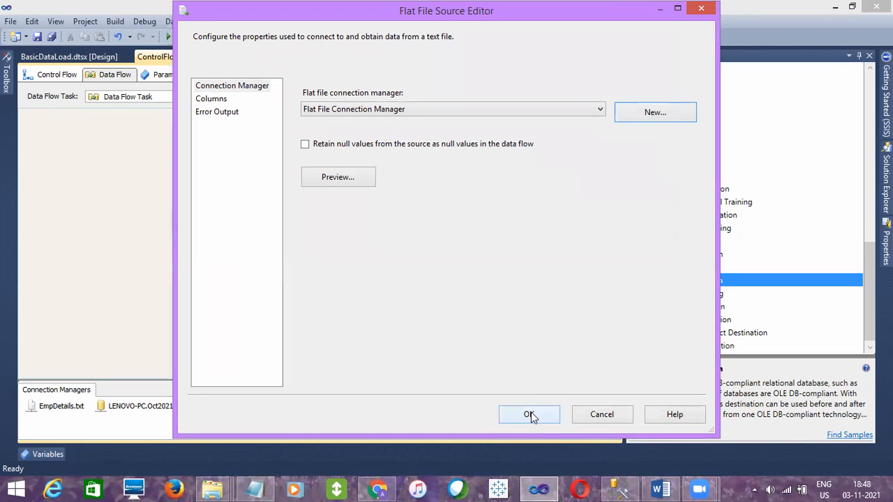
click(529, 415)
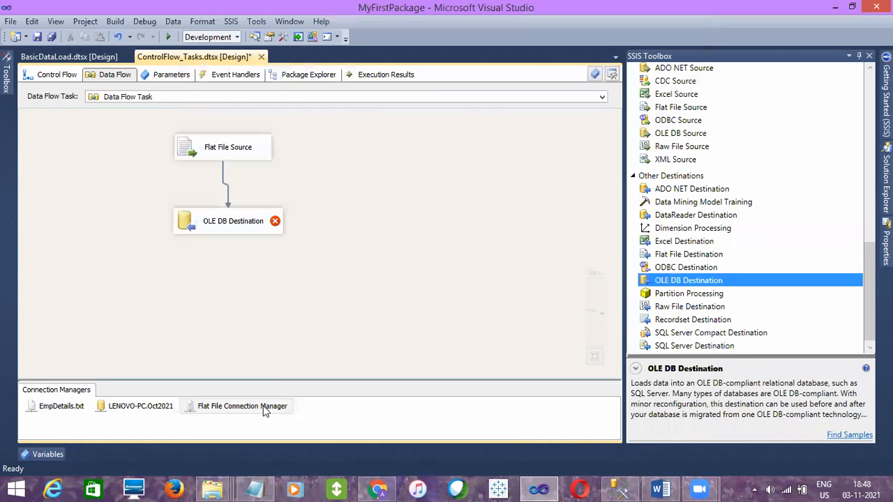
Set the OLE DB Destination to load into the [dbo].[EmpDetails] table, apply the automatic column mappings and accept the settings
double_click(267, 232)
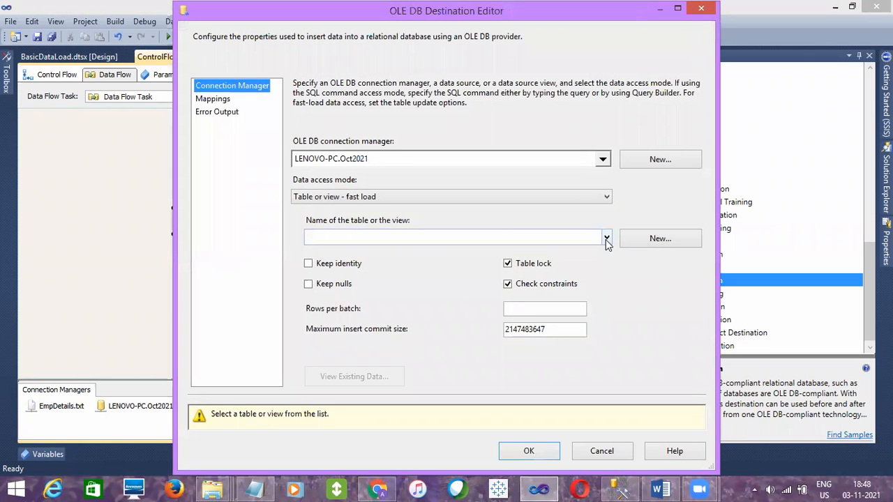
click(606, 238)
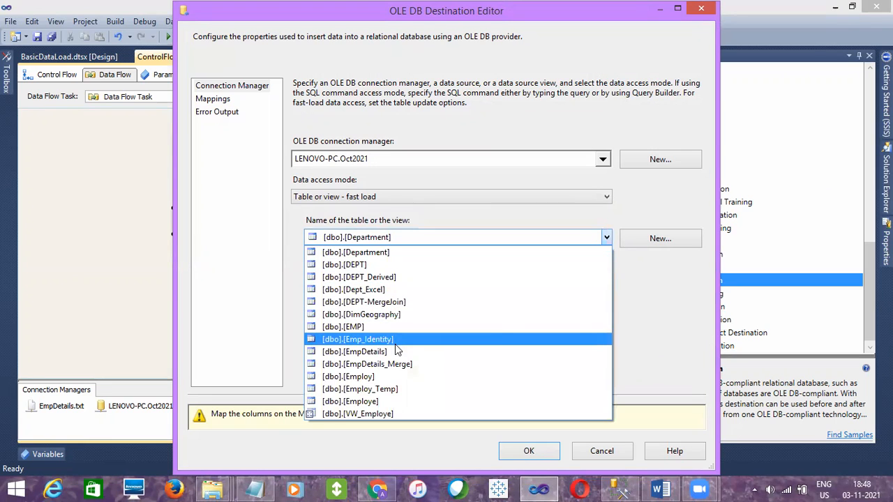
click(397, 352)
click(217, 102)
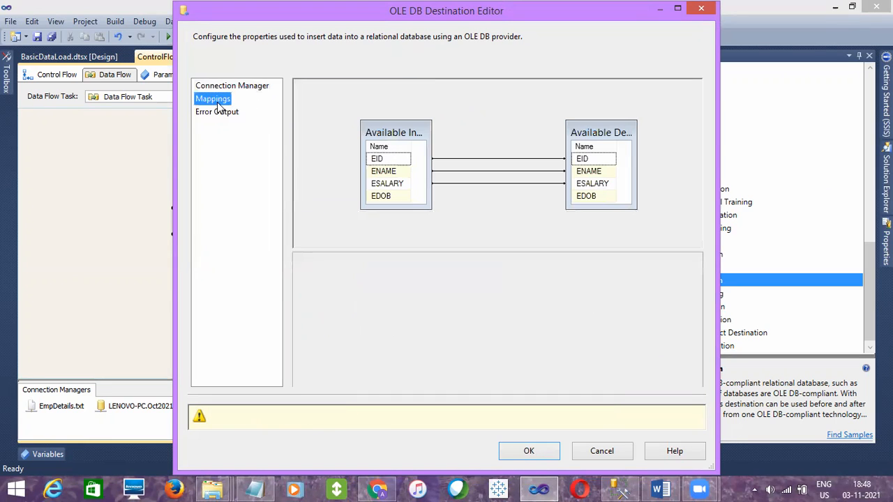
click(540, 417)
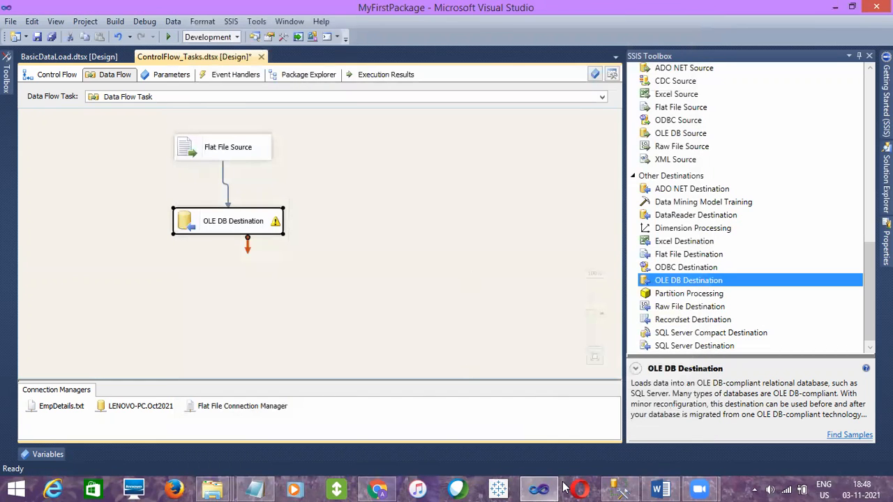
Switch to SQL Server Management Studio and query the top 1000 rows of dbo.EmpDetails in the Oct2021 database
click(620, 489)
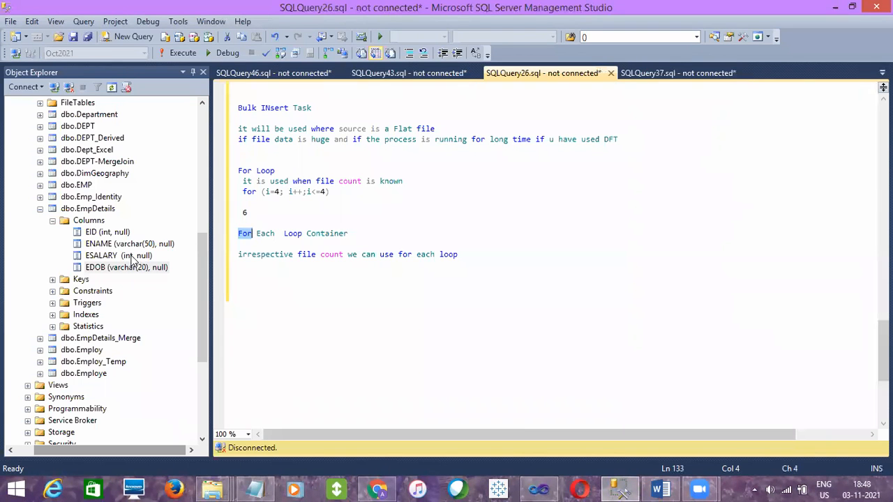
drag(197, 279, 200, 227)
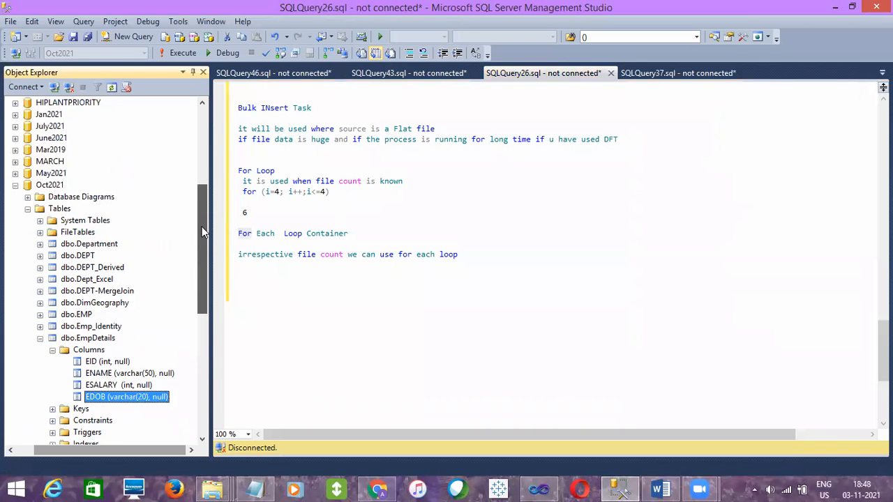
click(98, 338)
right_click(99, 339)
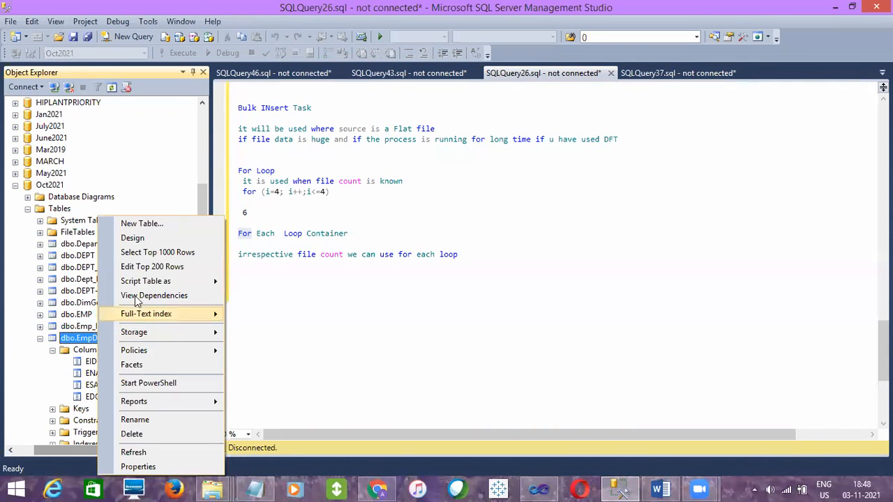
click(147, 253)
drag(410, 140, 271, 143)
key(ctrl+c)
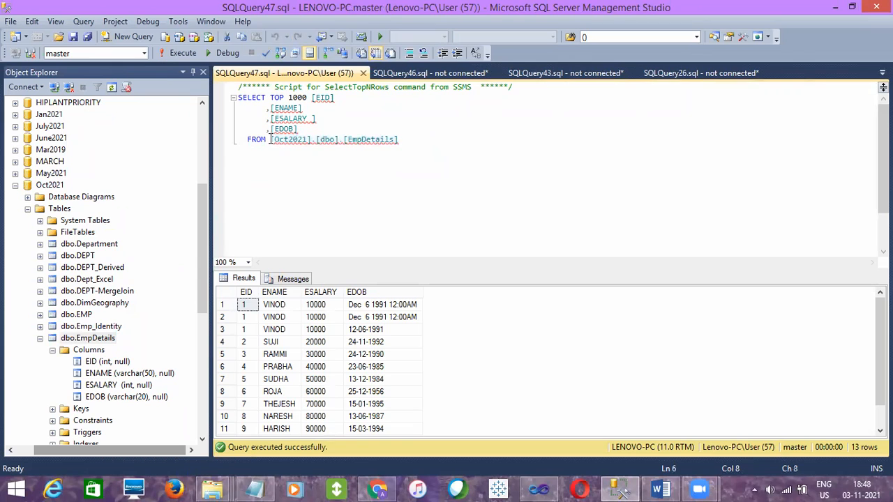
click(271, 139)
key(Return)
key(Return)
key(ctrl+z)
key(ctrl+z)
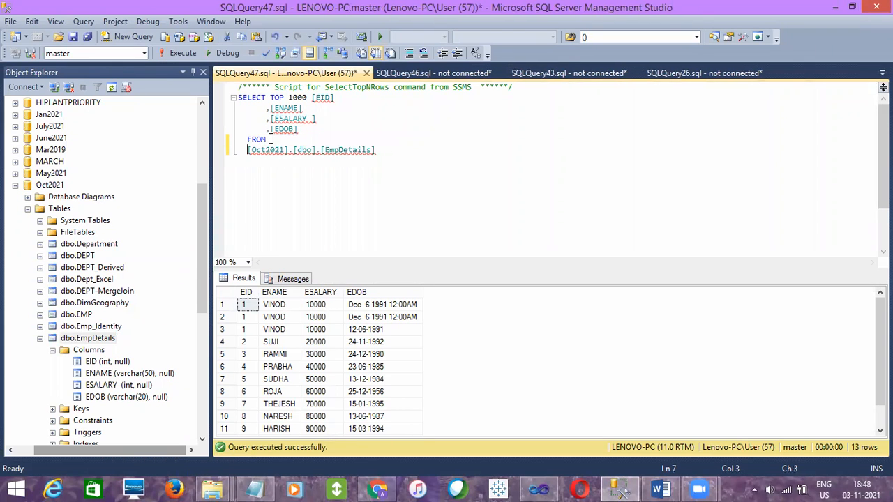
Empty the table with TRUNCATE TABLE [Oct2021].[dbo].[EmpDetails], remove that statement and rerun the SELECT query
click(415, 145)
key(Return)
key(Return)
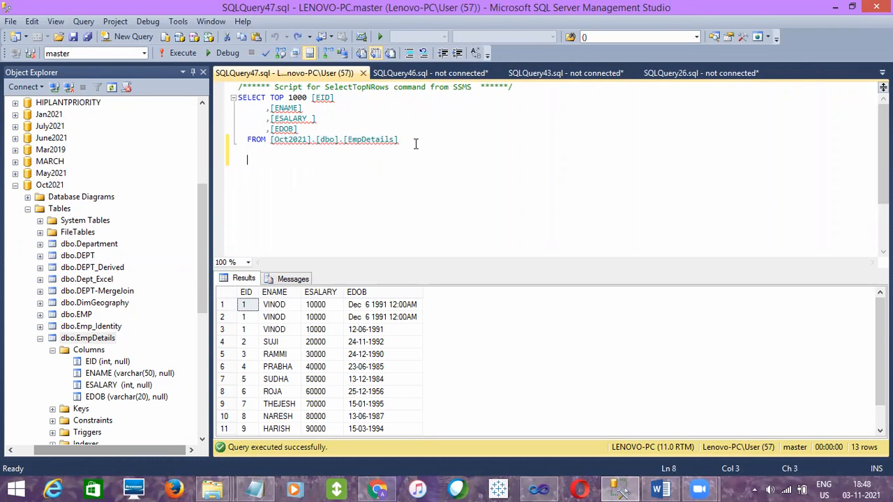
text(TRUNCAT)
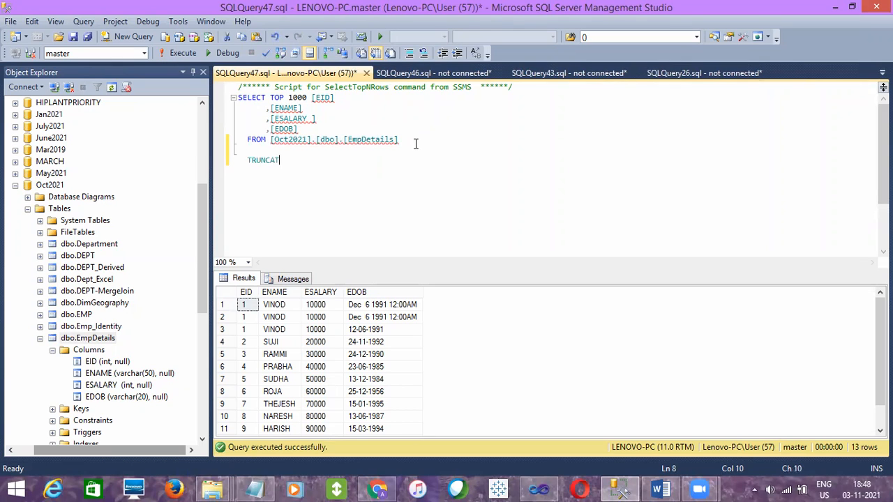
text(E TABLE)
key(ctrl+v)
key(shift+Up)
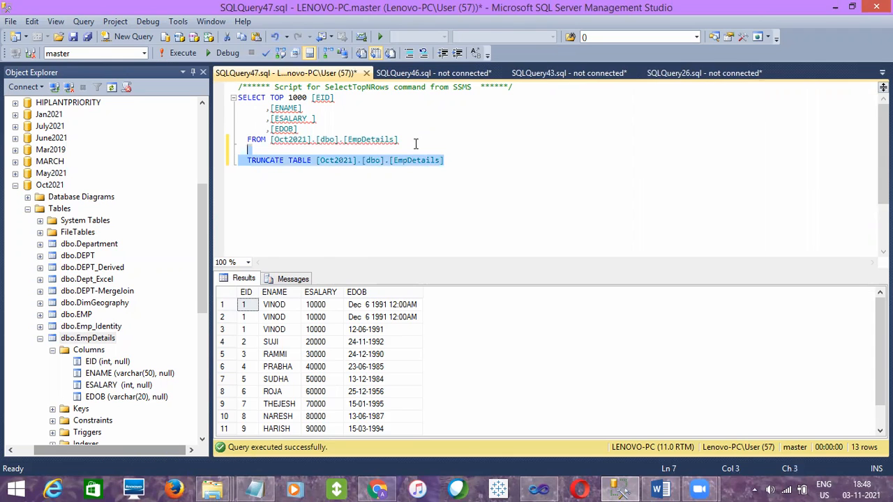
key(F5)
key(Delete)
key(F5)
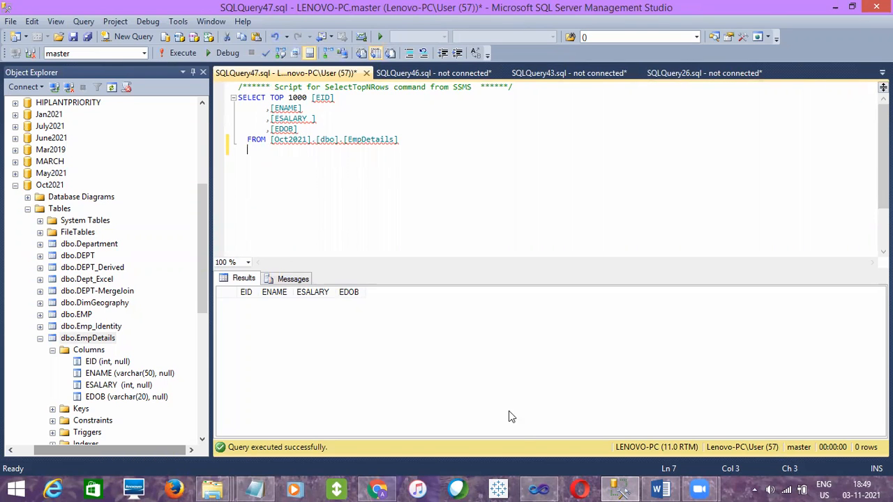
Switch to Visual Studio, save the ControlFlow_Tasks package and move the disabled Bulk Insert Task farther from the Foreach Loop Container
click(533, 489)
click(395, 207)
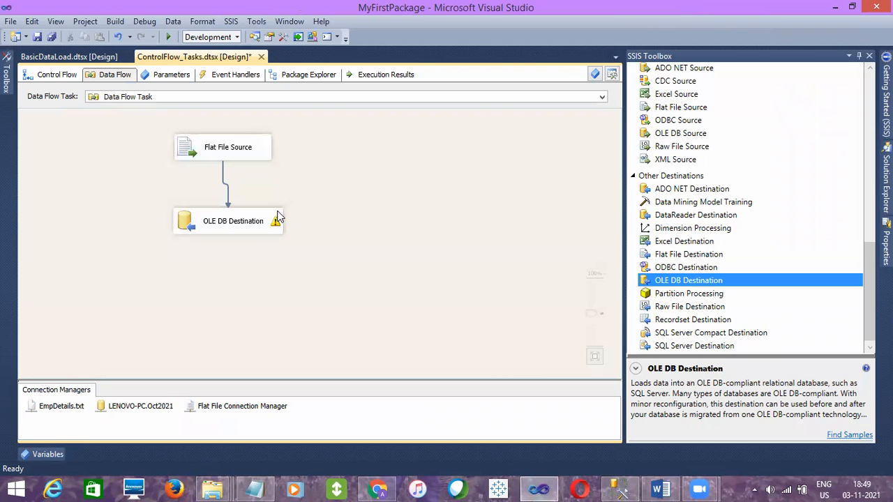
mouse_move(264, 227)
click(68, 76)
click(37, 36)
click(60, 166)
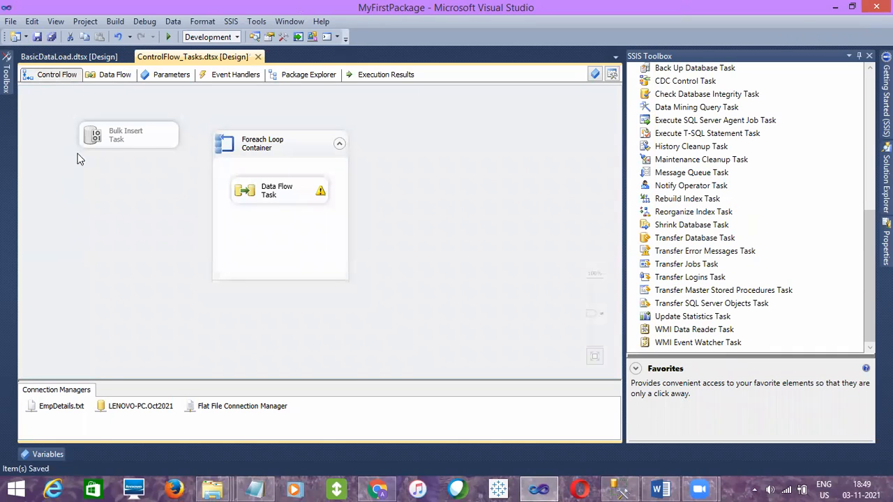
click(109, 144)
drag(109, 144, 90, 123)
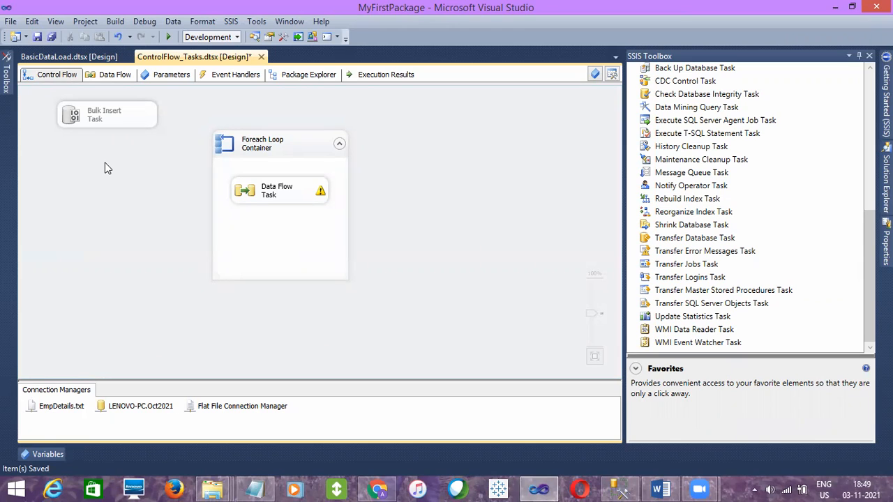
Set the Foreach Loop Container's file enumerator folder to D:\Training Stuff\SSIS Sample files\Source Files
click(274, 150)
click(405, 154)
double_click(318, 154)
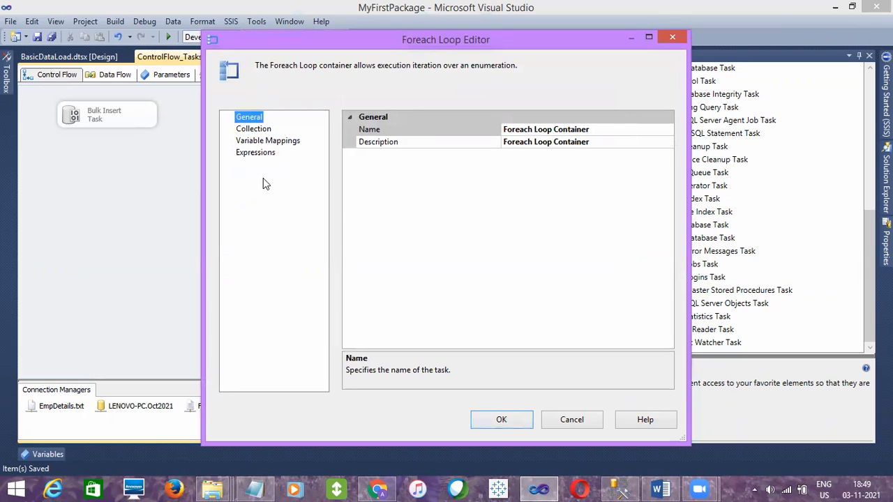
click(253, 131)
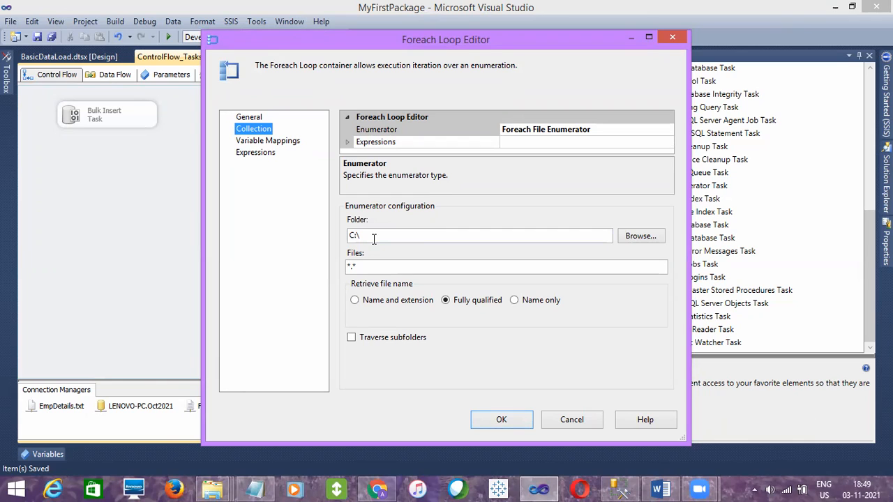
click(636, 238)
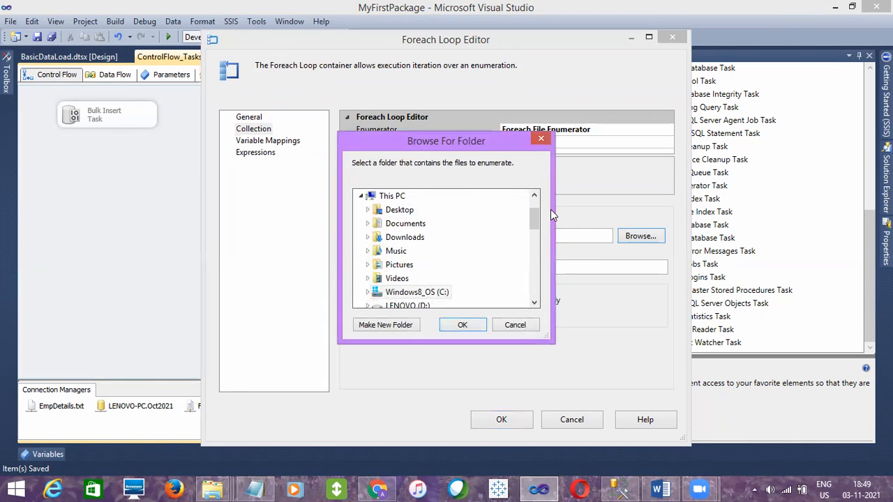
drag(535, 217, 531, 236)
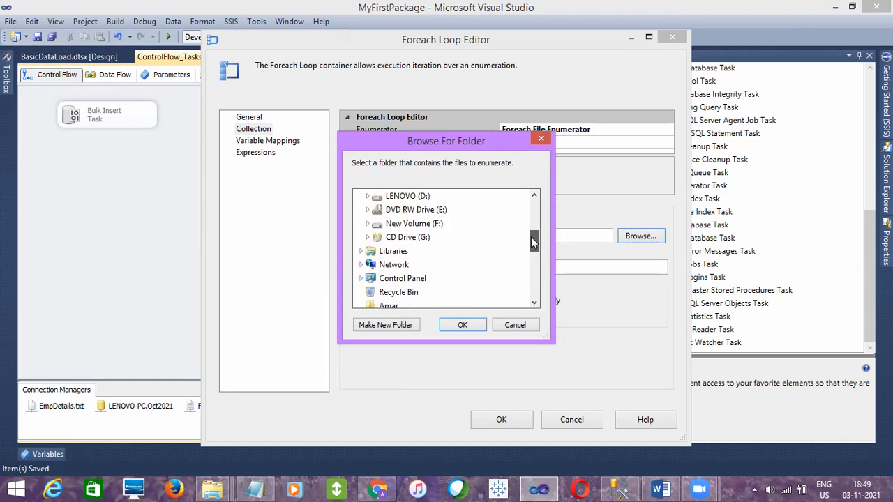
click(368, 197)
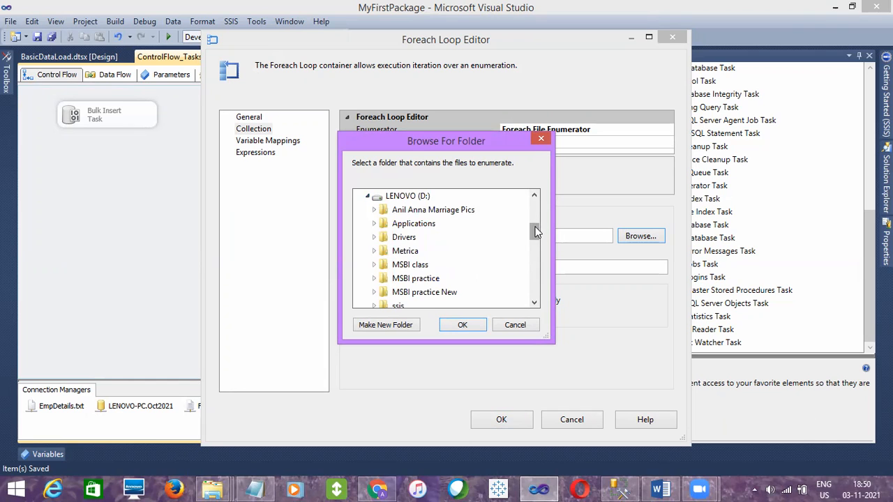
drag(537, 231, 534, 239)
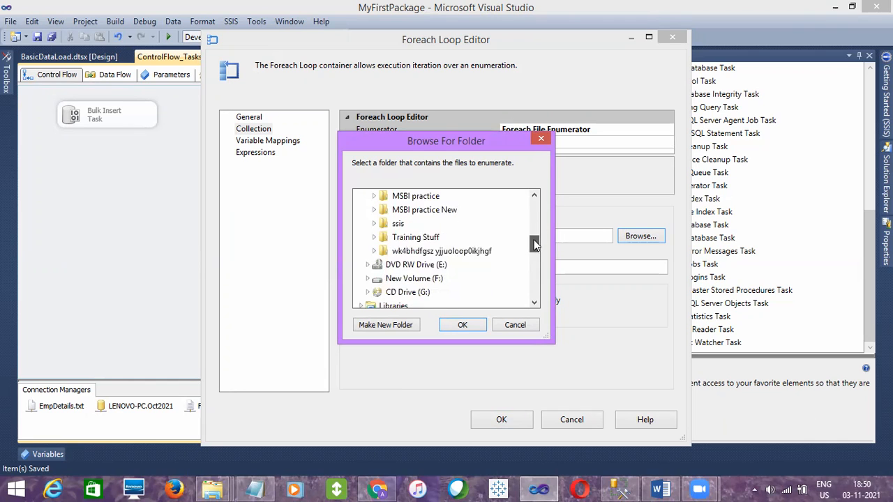
click(374, 237)
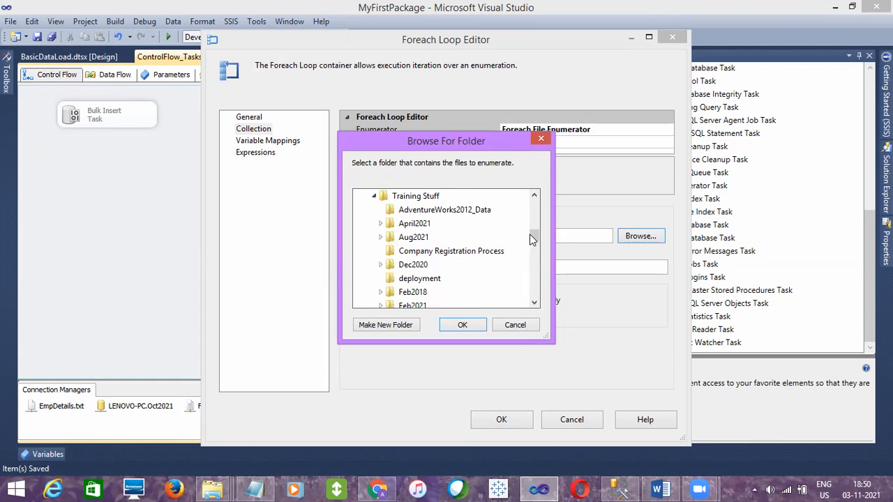
drag(534, 234, 535, 260)
click(381, 251)
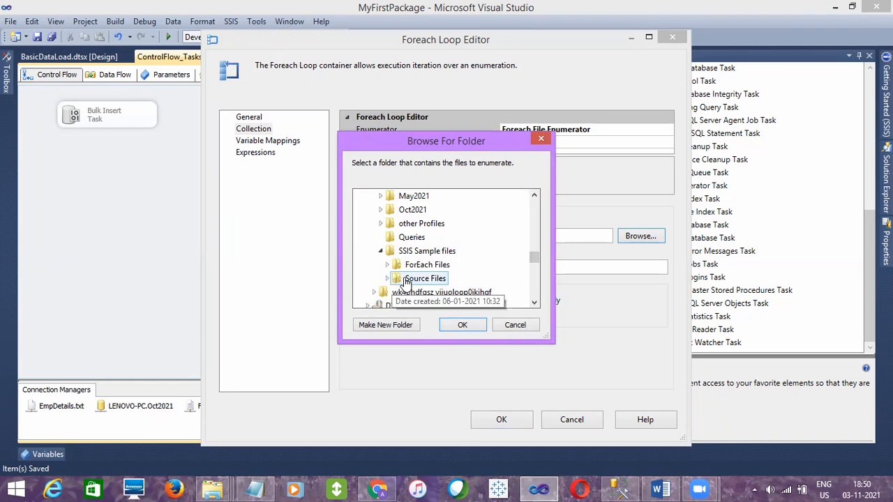
double_click(405, 278)
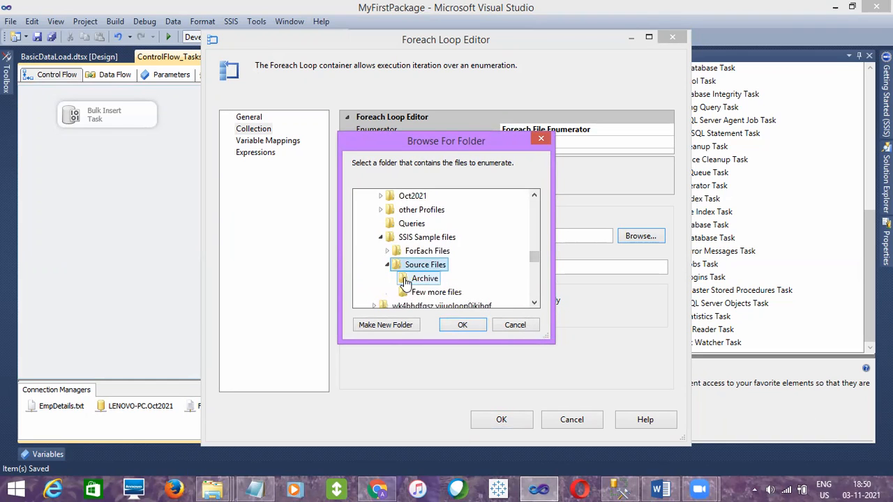
click(461, 323)
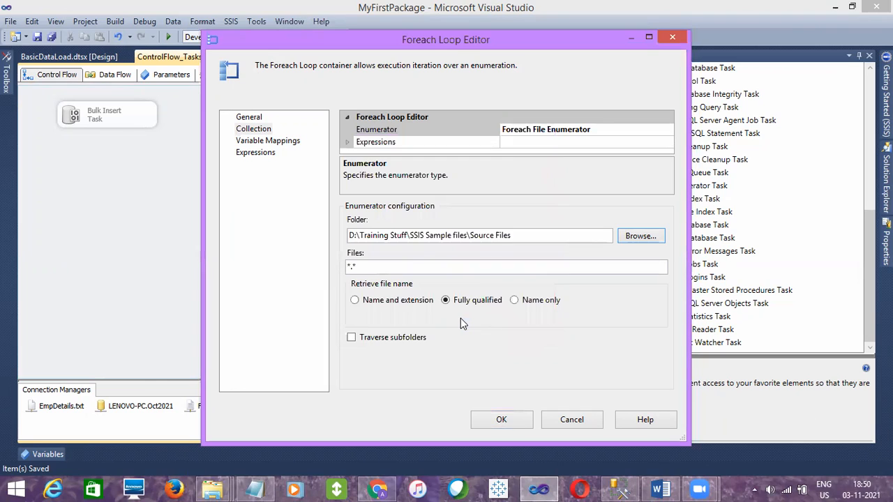
Set the Foreach File Enumerator's file filter to *.txt, keeping the fully qualified file name option
click(386, 266)
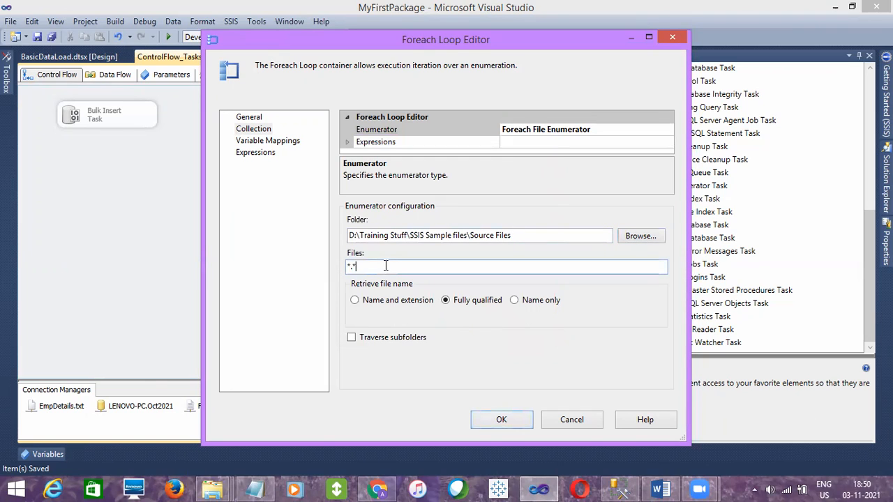
drag(371, 266, 351, 266)
text(*)
drag(353, 266, 348, 270)
click(360, 267)
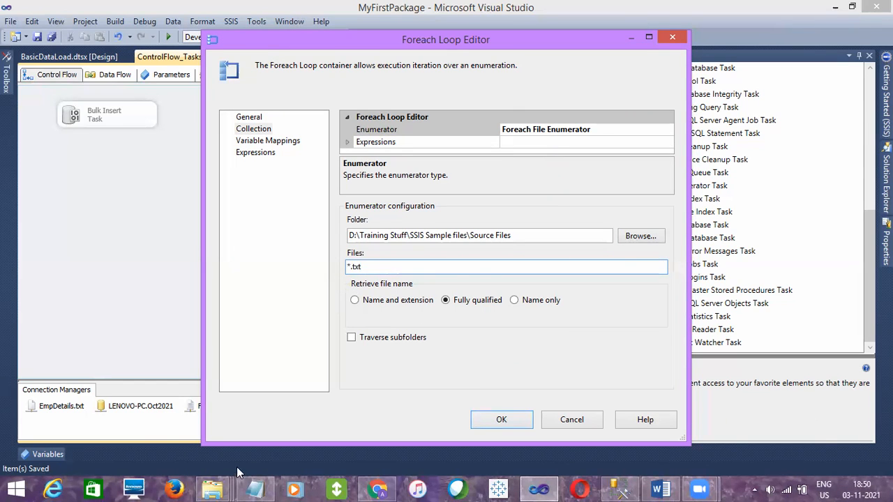
Check the file types in the Source Files folder in File Explorer, and change the enumerator's file filter to *.xlsx
mouse_move(224, 481)
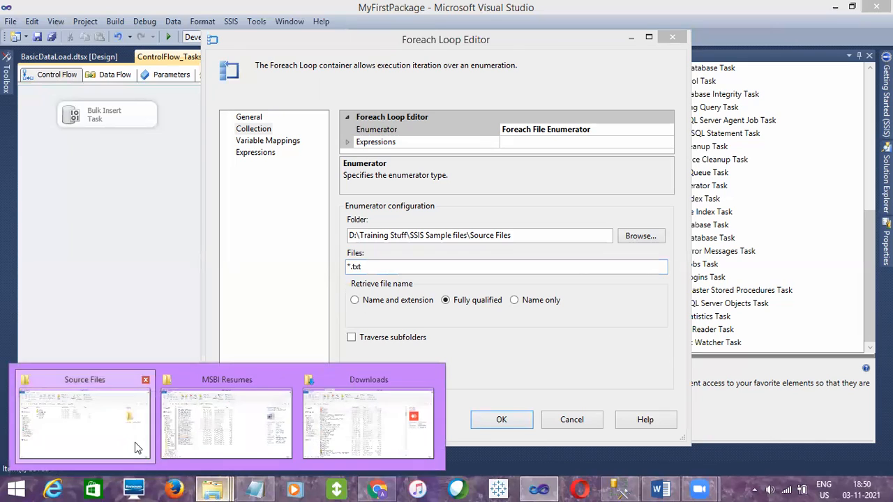
click(136, 442)
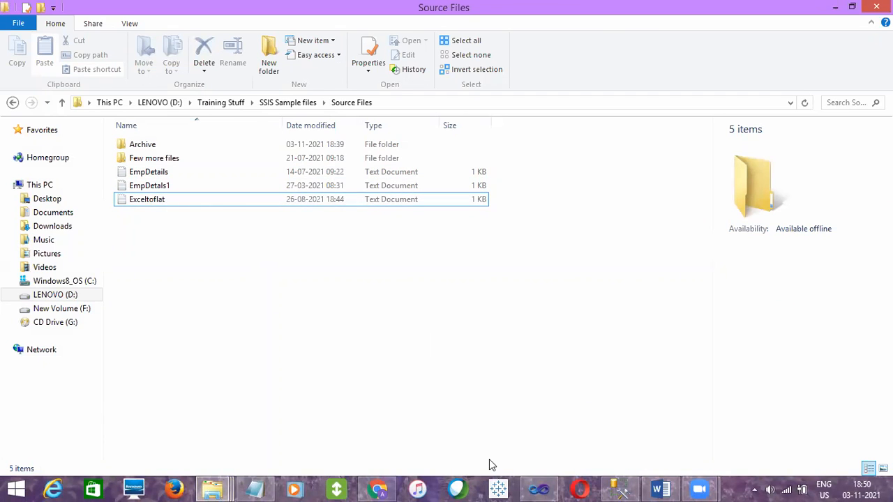
click(543, 488)
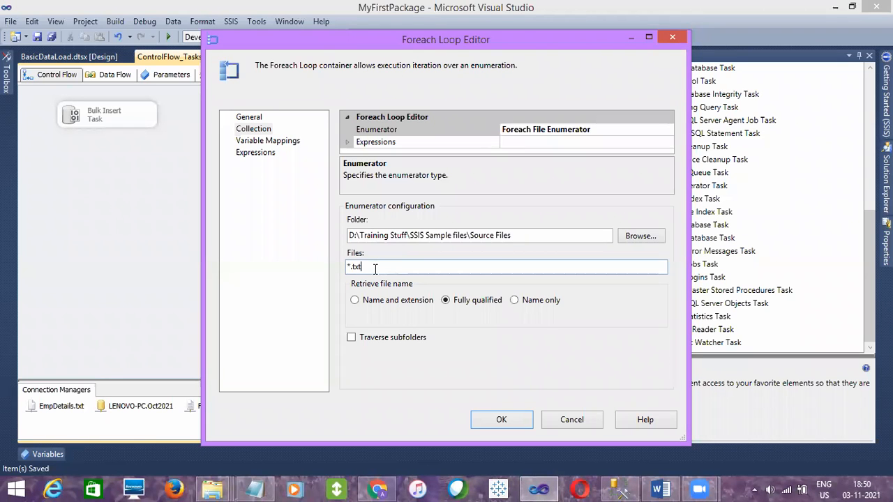
key(BackSpace)
Switch to File Explorer and copy the EmpDetails Excel worksheet from SSIS Sample files into the Source Files folder
click(213, 488)
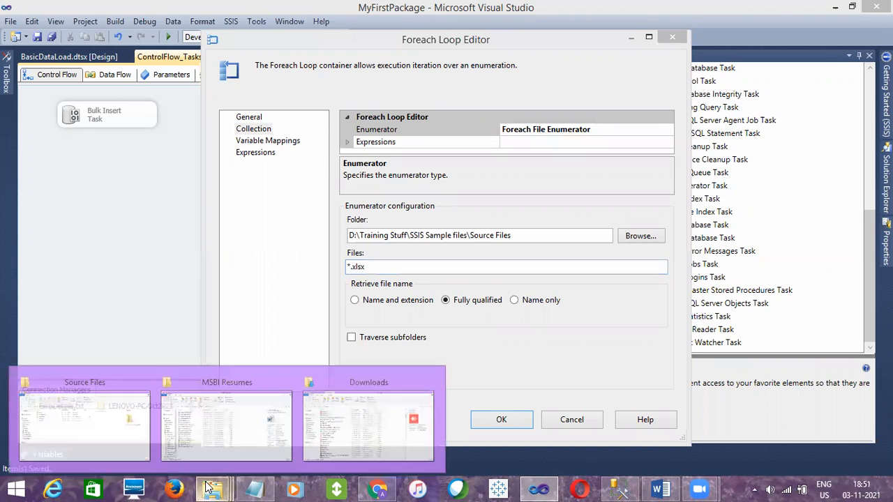
click(143, 427)
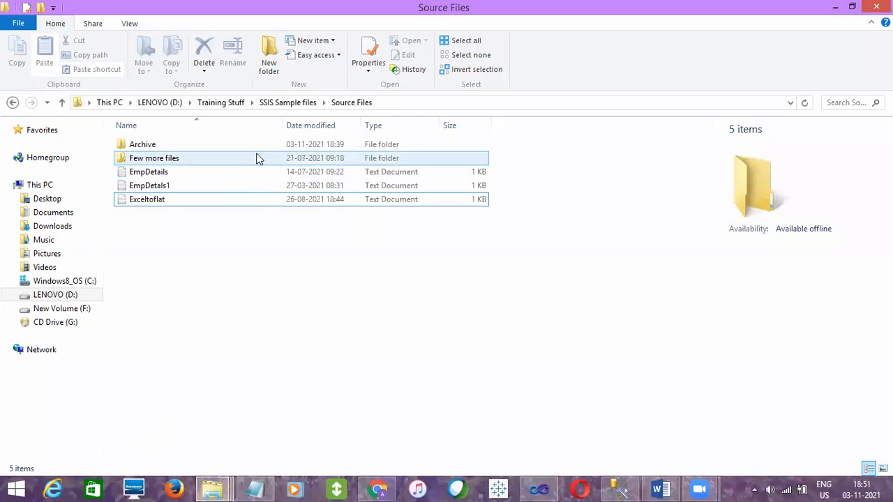
click(287, 102)
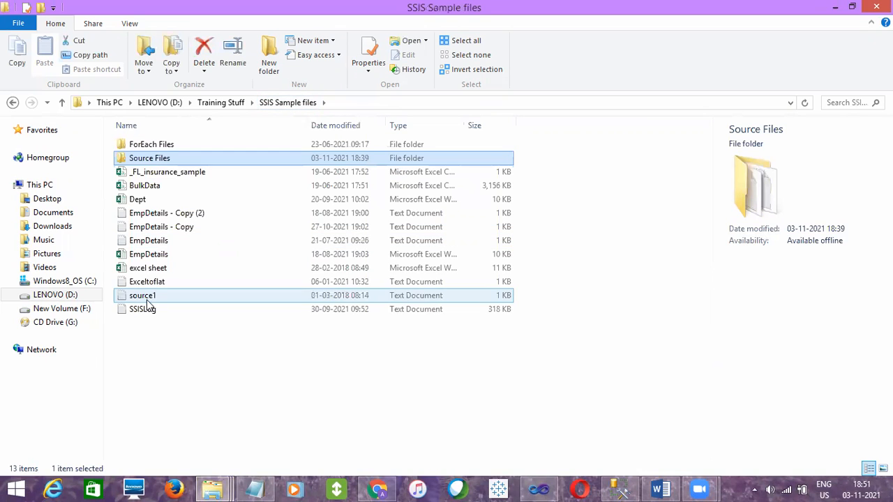
click(150, 256)
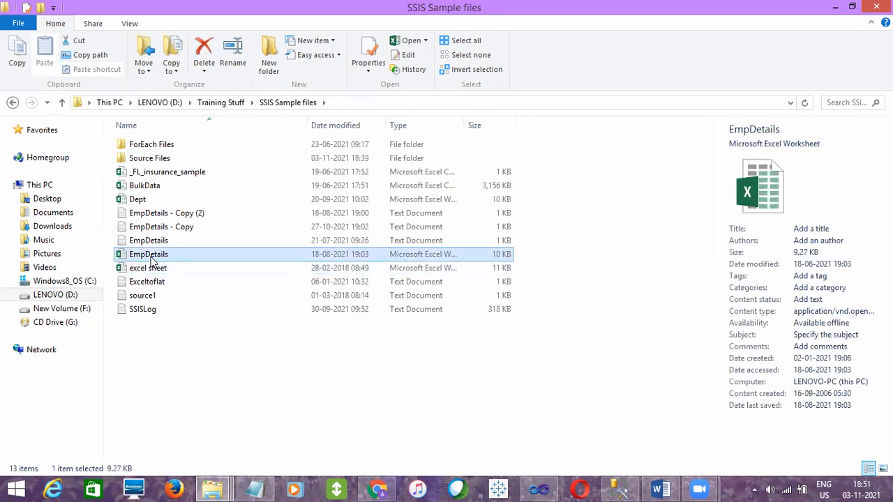
click(286, 103)
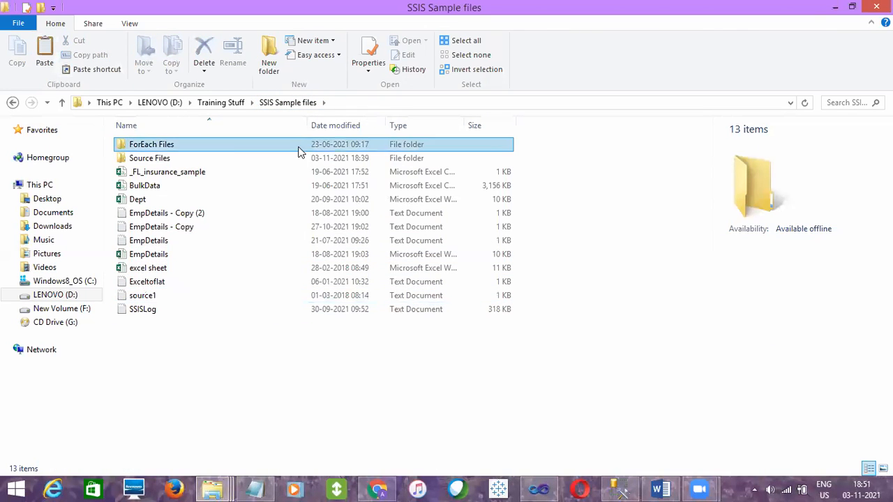
click(218, 158)
double_click(218, 158)
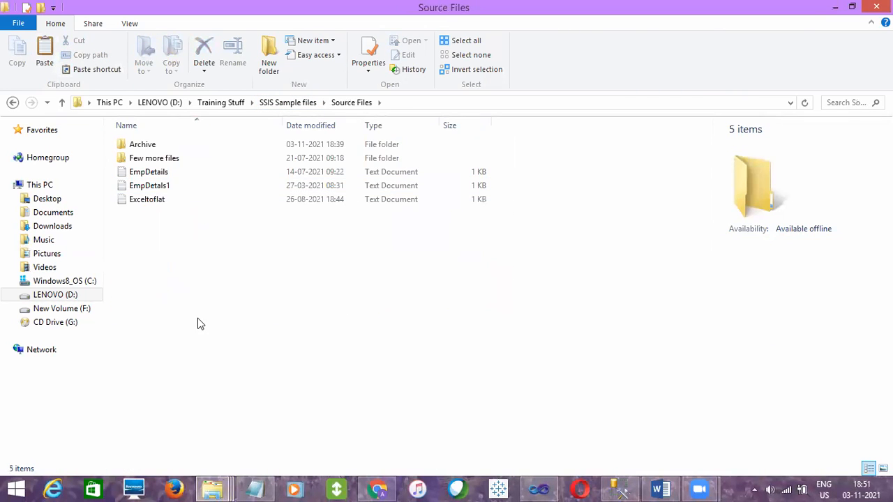
key(ctrl+v)
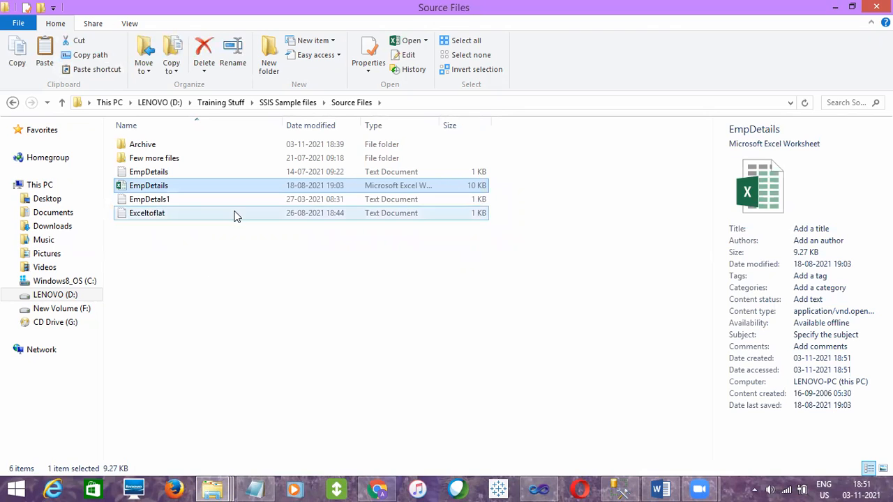
Compare the EmpDetails text and Excel files in Source Files with the file filter in the Foreach Loop Editor
click(241, 273)
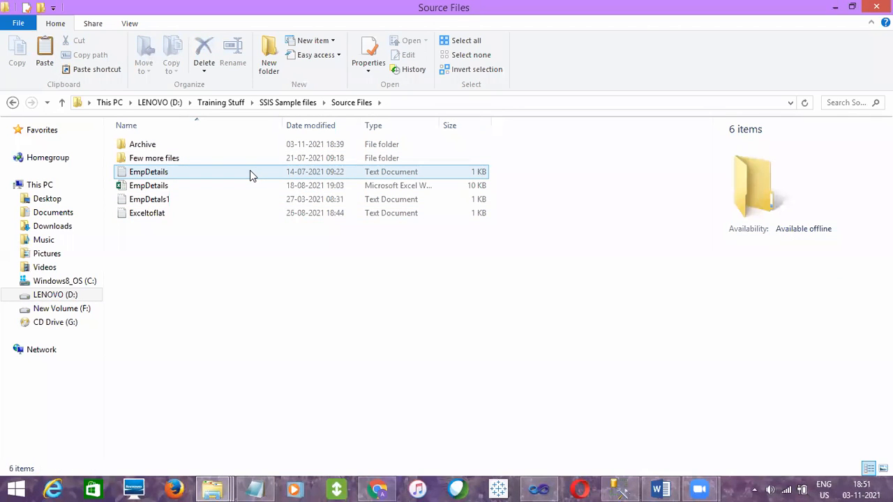
click(248, 174)
click(227, 189)
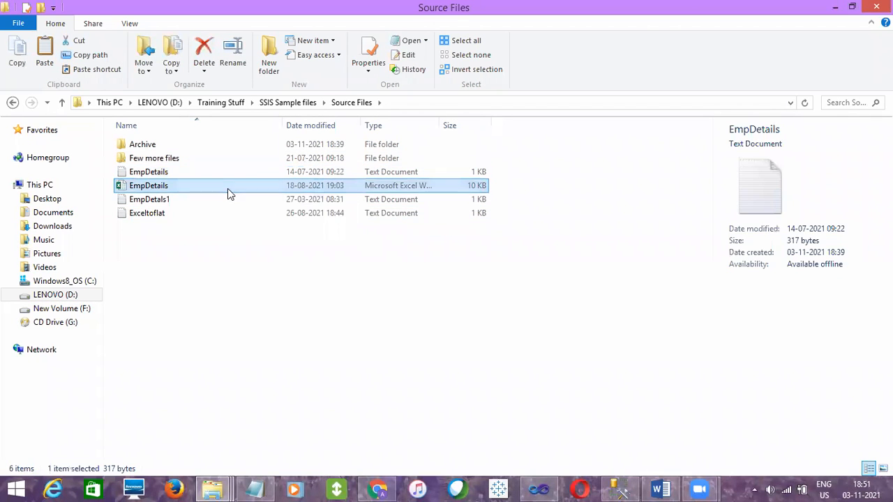
click(539, 488)
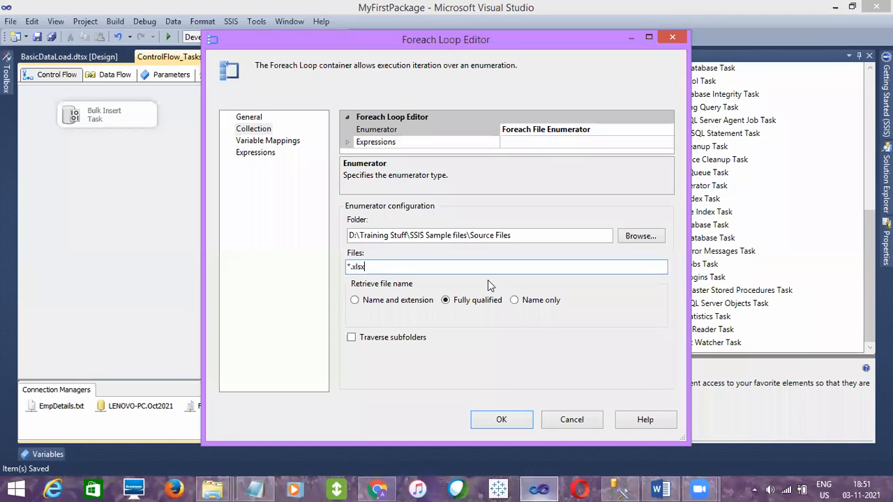
mouse_move(211, 488)
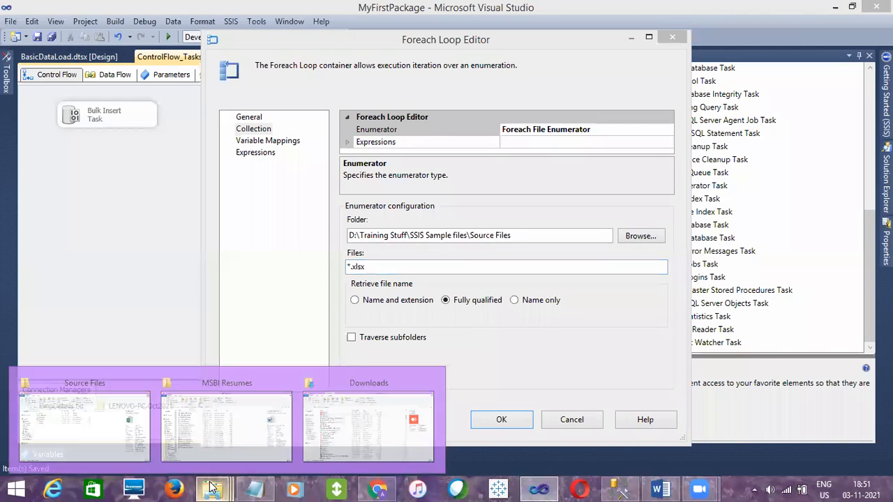
click(112, 433)
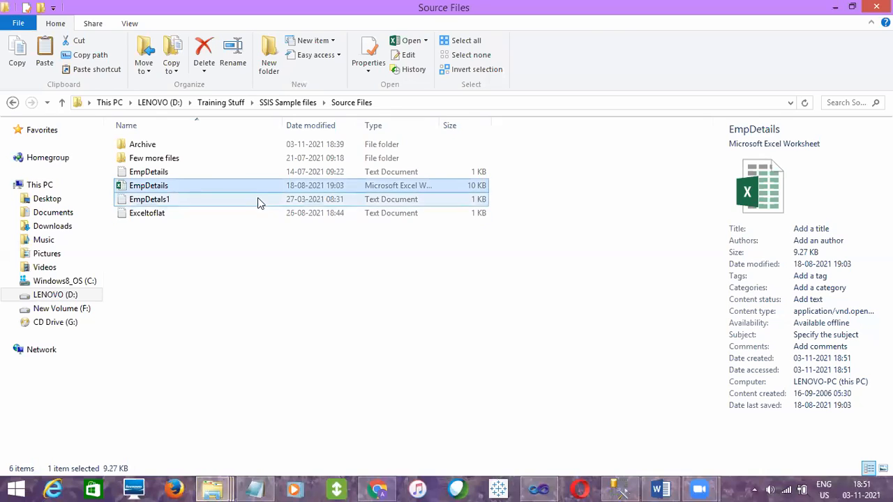
click(191, 175)
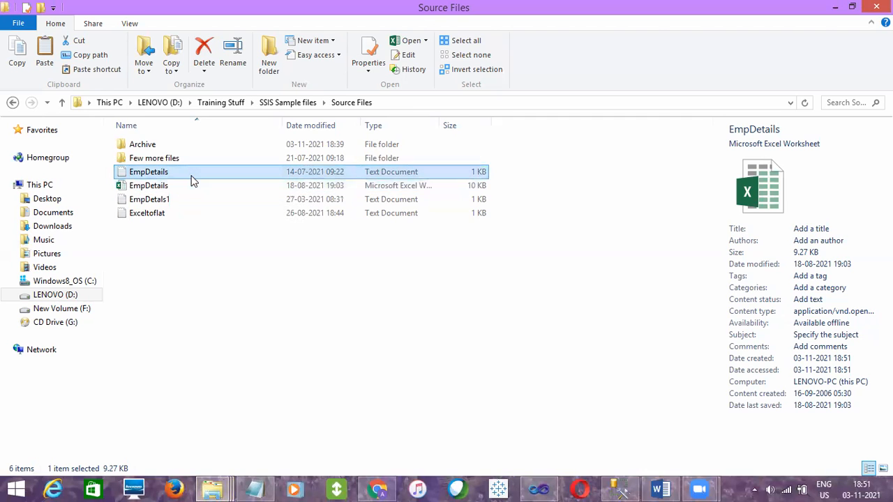
Review the text files in Source Files and change the Foreach File Enumerator's file filter to *.*
click(178, 198)
click(161, 213)
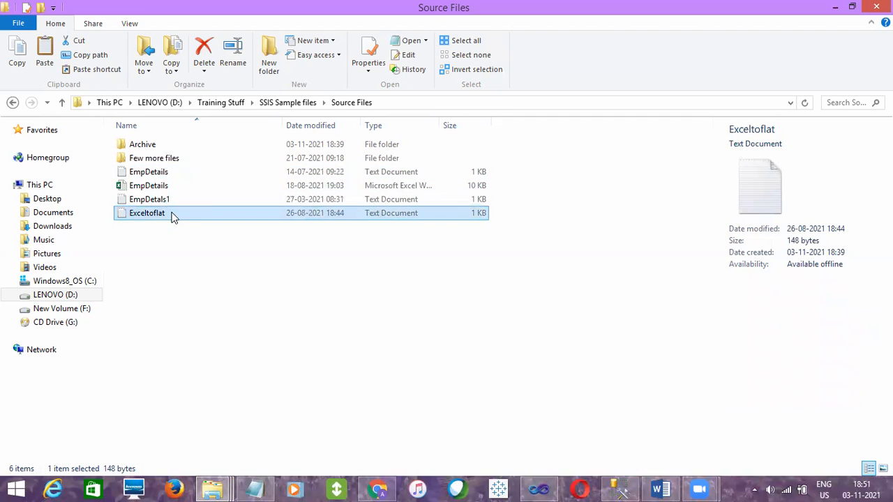
key(alt+Tab)
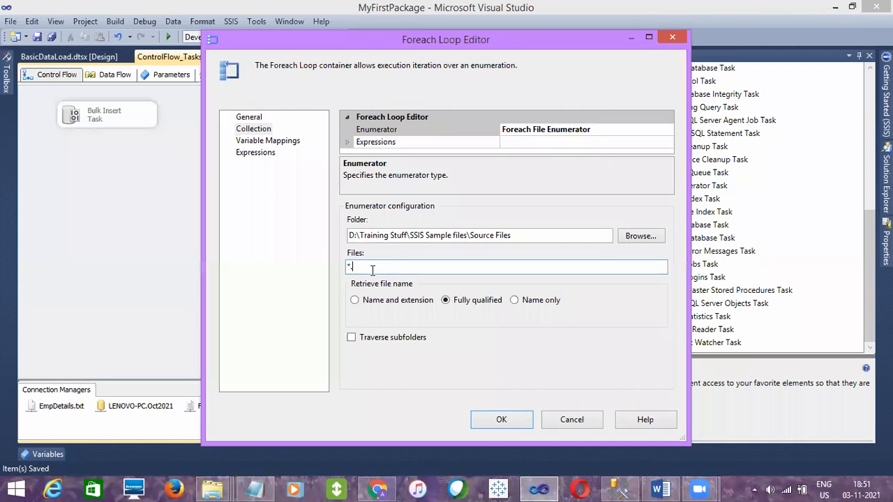
text(*)
Check the EmpDetals1 text file and the EmpDetails Excel worksheet in Source Files against the *.* filter in the Foreach Loop Editor
mouse_move(213, 489)
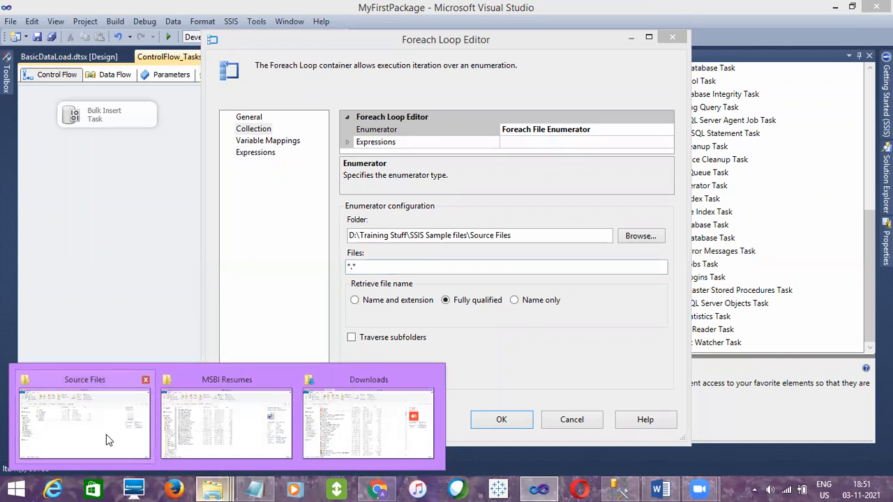
click(110, 440)
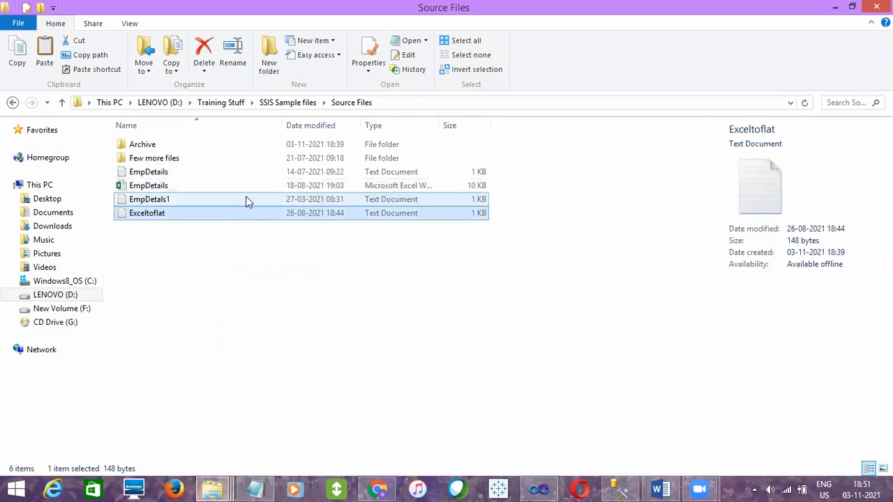
click(226, 200)
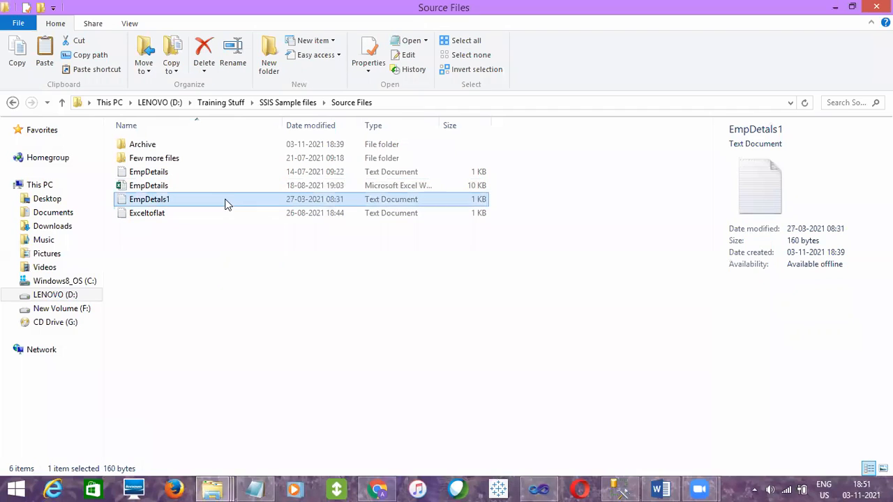
click(224, 190)
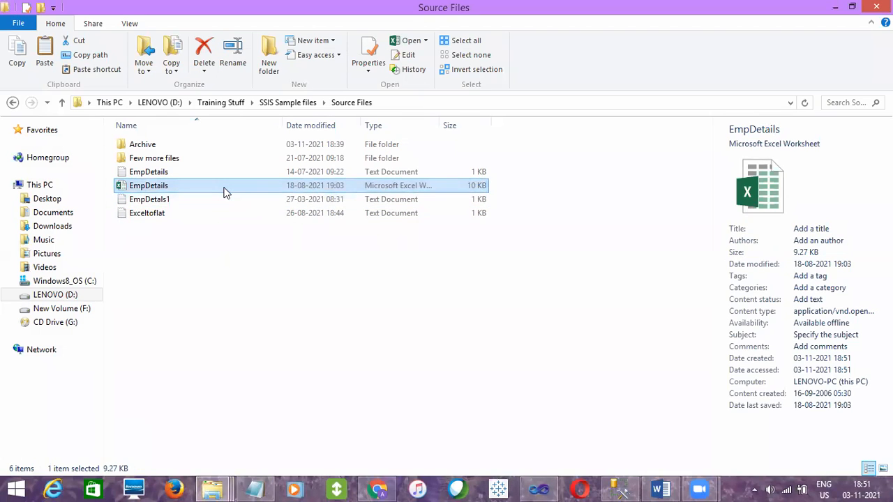
key(alt+Tab)
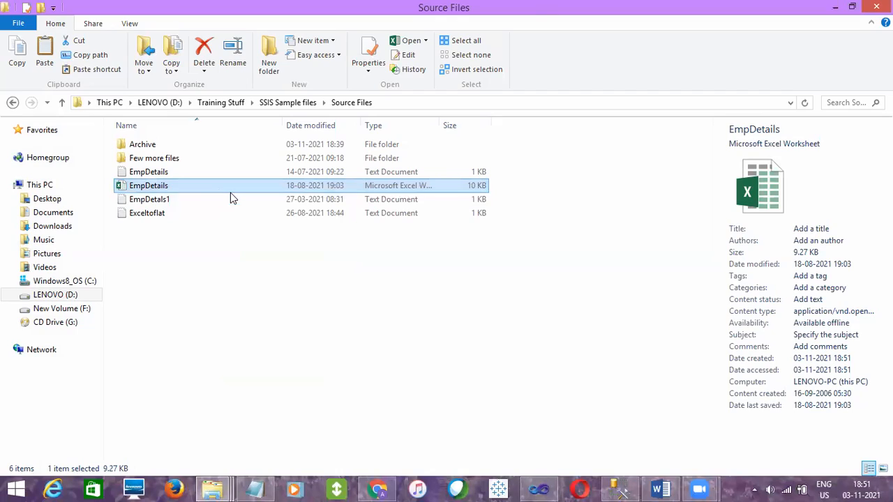
Restrict the enumerator's file filter to text files again, accept the Foreach Loop settings, and save the package
key(alt+Tab)
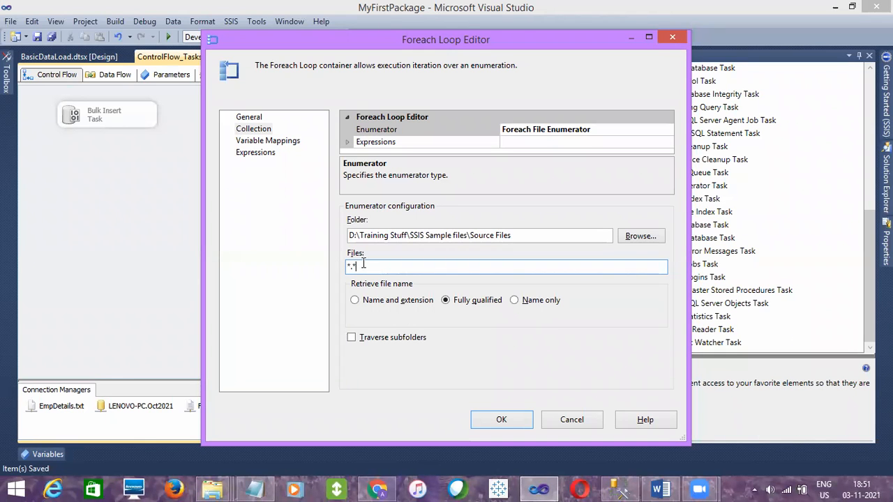
text(t)
click(502, 420)
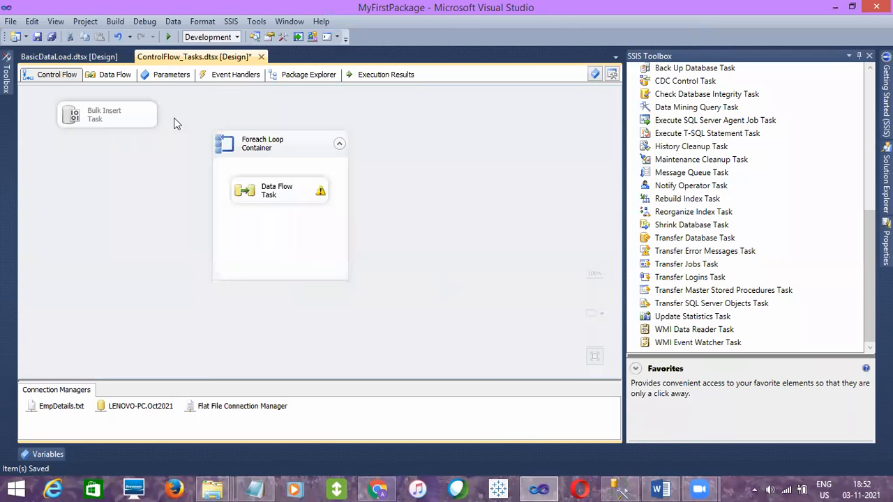
click(39, 37)
Check the EmpDetails query in SQL Server Management Studio, and execute the ControlFlow_Tasks.dtsx package from Visual Studio
mouse_move(887, 167)
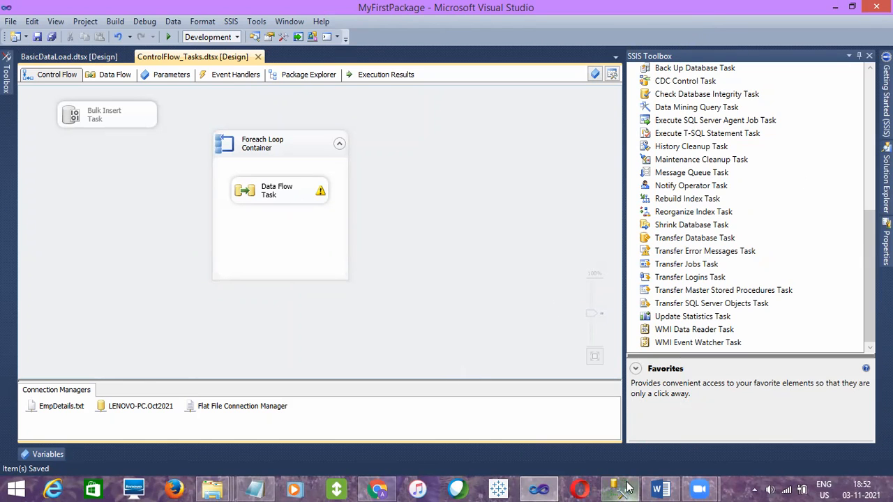
click(620, 489)
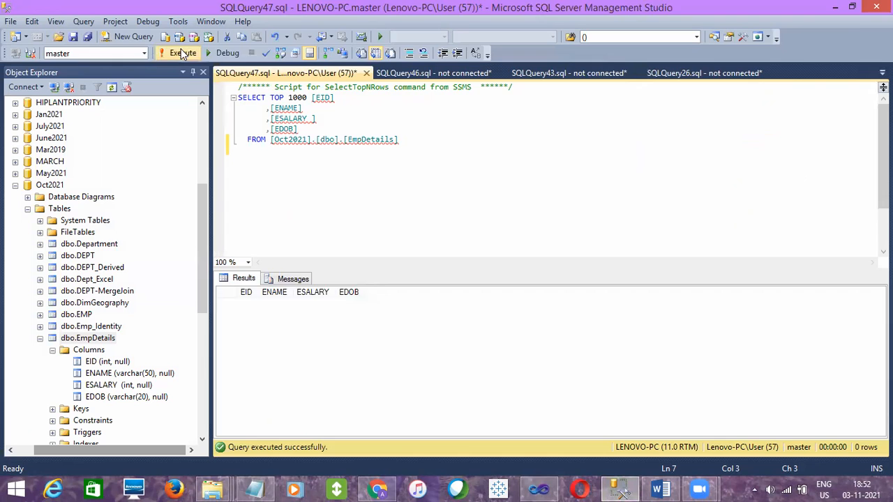
key(alt+Tab)
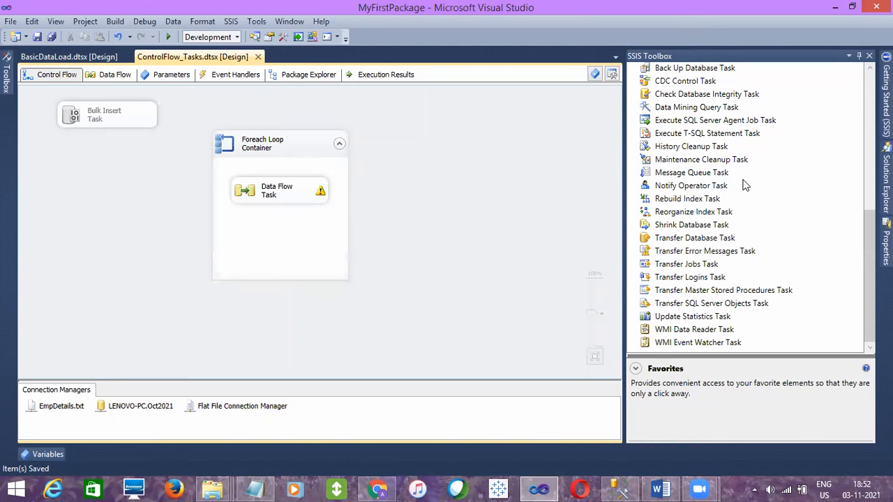
click(886, 175)
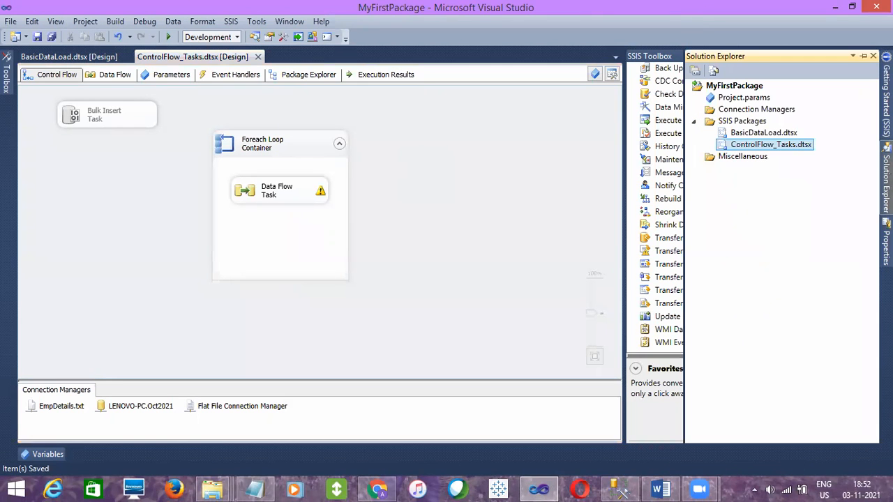
right_click(758, 148)
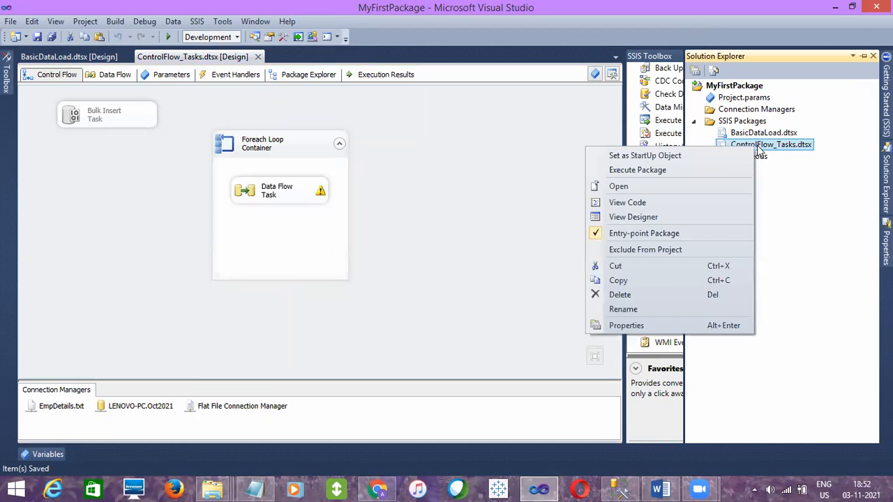
click(700, 170)
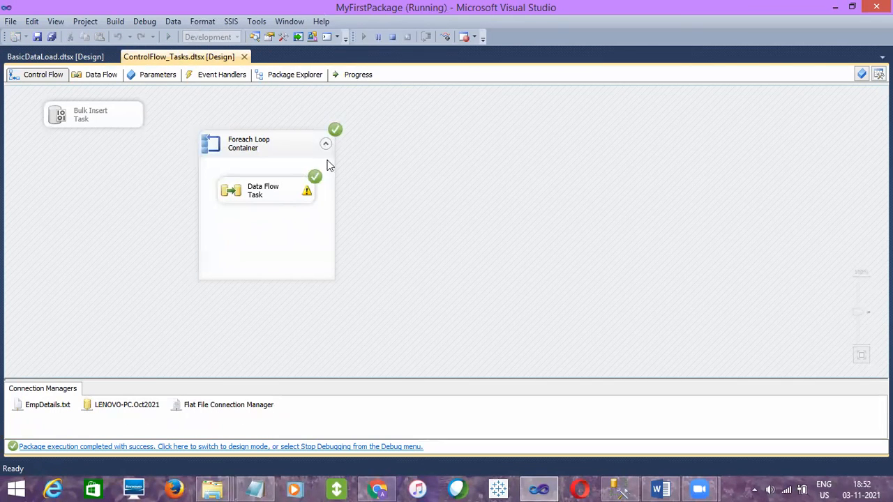
click(309, 145)
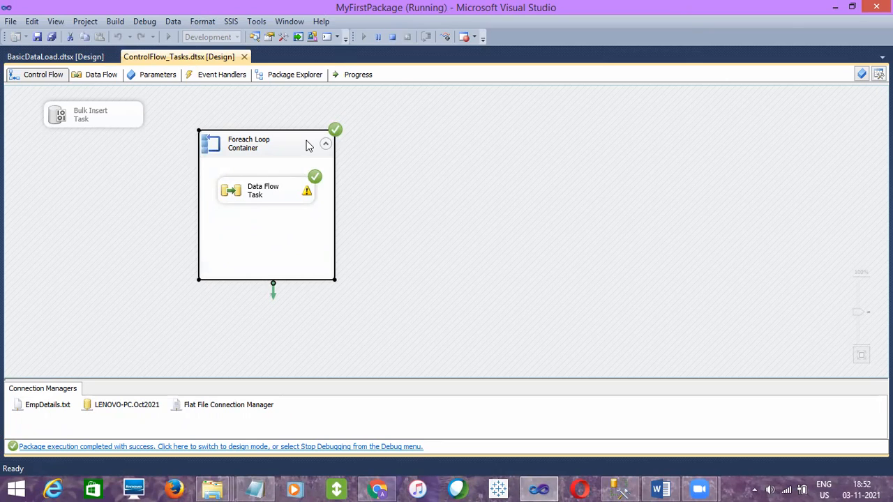
click(353, 180)
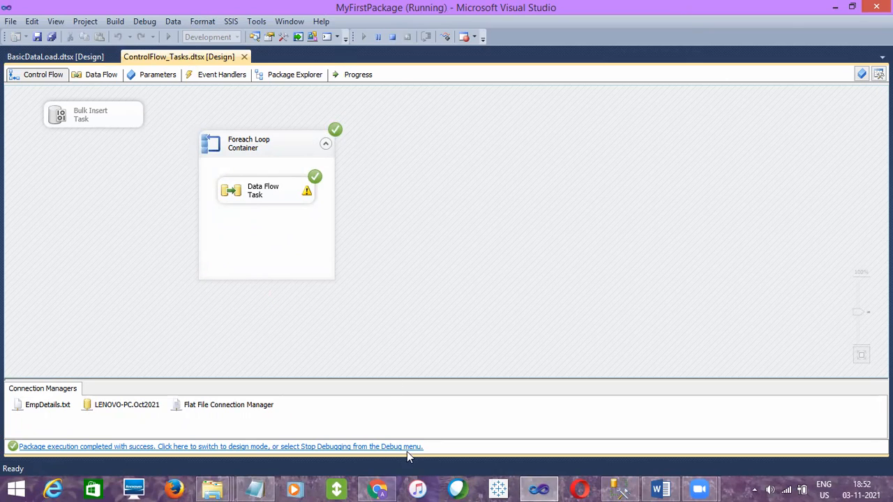
Switch to SQL Server Management Studio, rerun the SELECT query on the EmpDetails table, and inspect the loaded rows
click(626, 488)
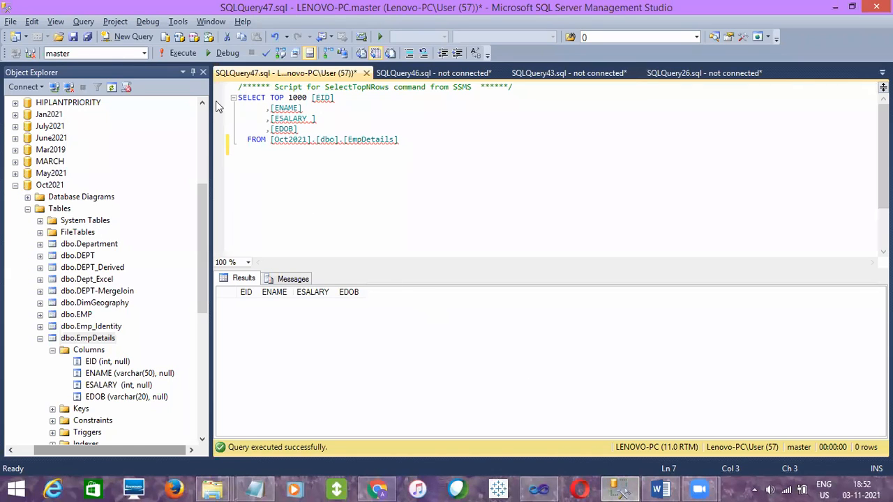
click(183, 53)
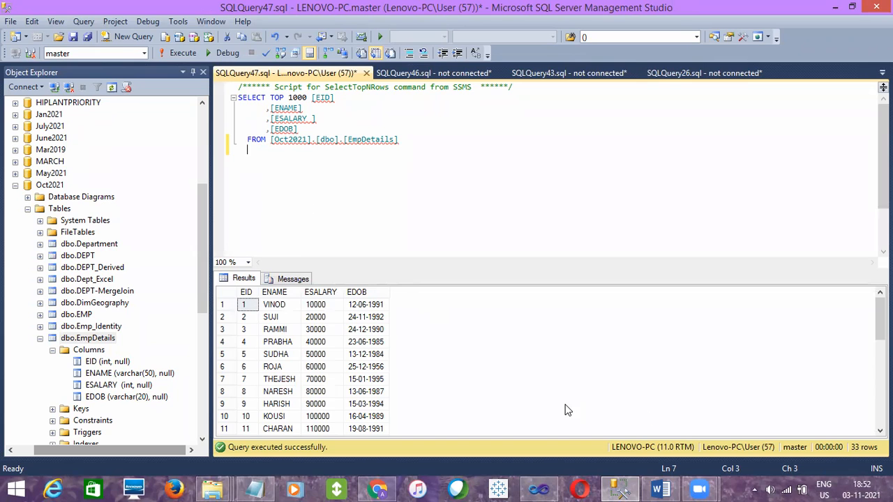
click(297, 356)
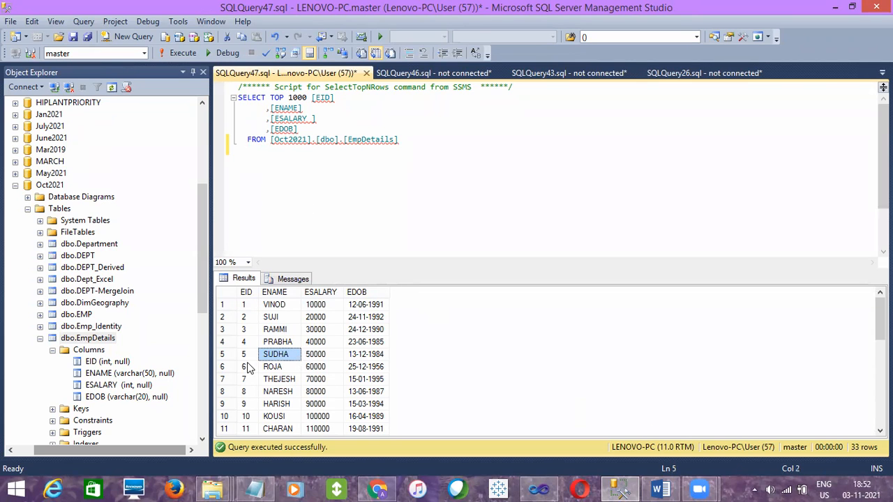
click(244, 307)
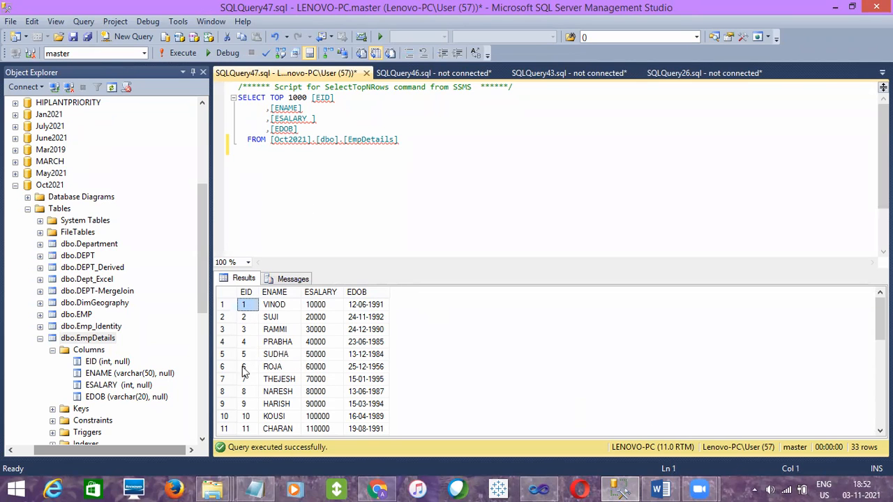
click(245, 429)
click(224, 428)
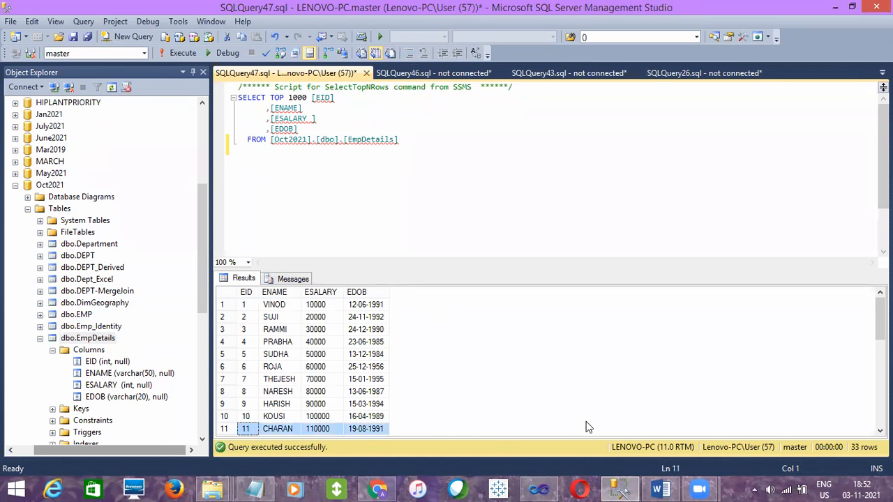
mouse_move(880, 319)
mouse_down()
mouse_move(880, 403)
mouse_move(880, 319)
mouse_up()
View the records in the EmpDetails, EmpDetals1 and Exceltoflat text files in the Source Files folder, closing each one
mouse_move(220, 488)
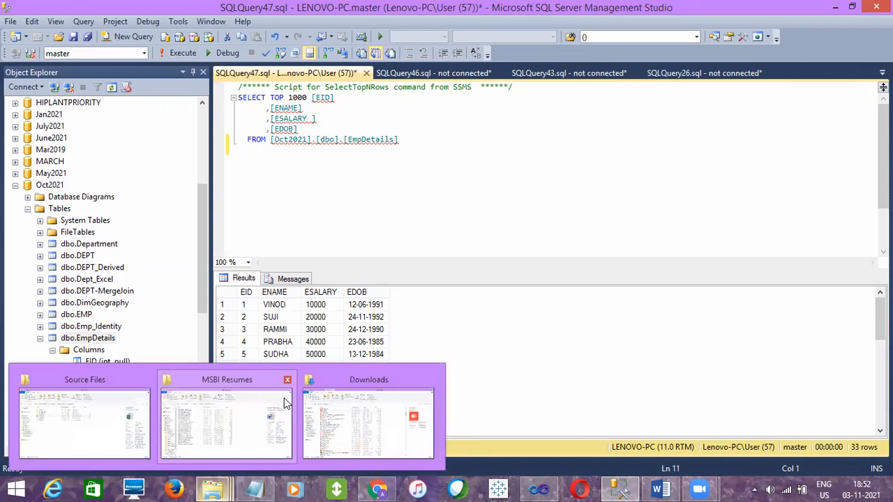
click(104, 433)
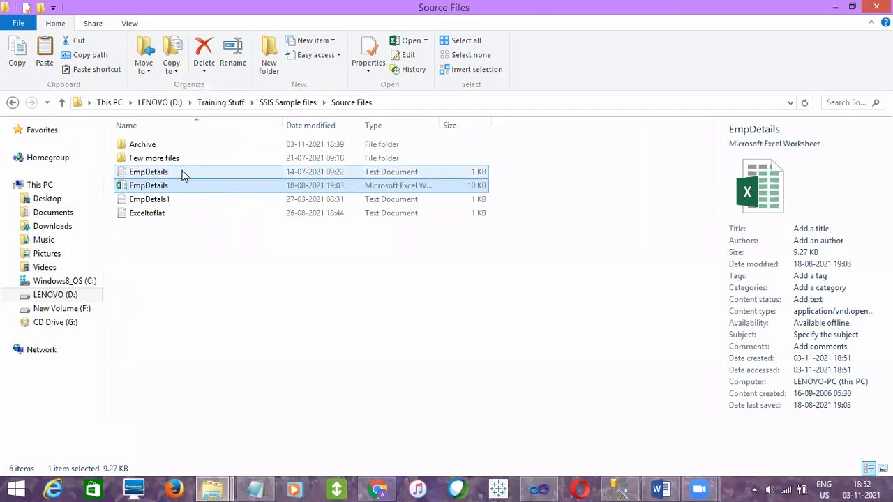
double_click(173, 171)
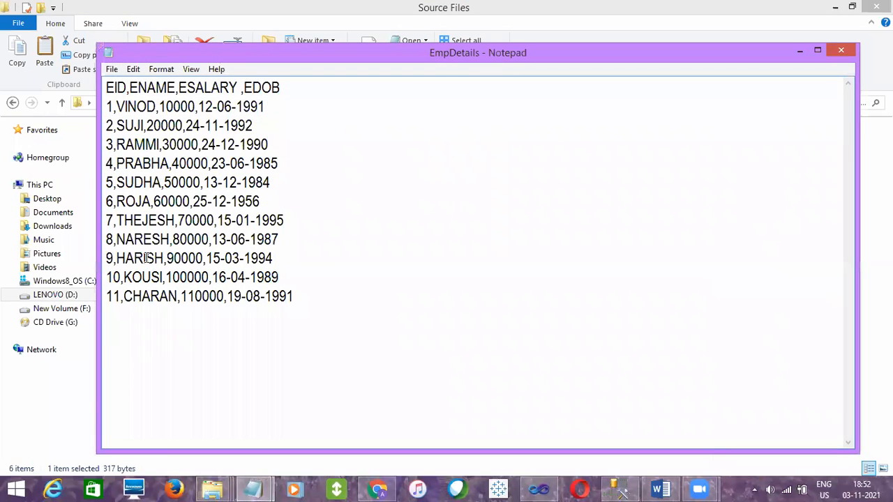
click(842, 50)
click(156, 201)
double_click(155, 201)
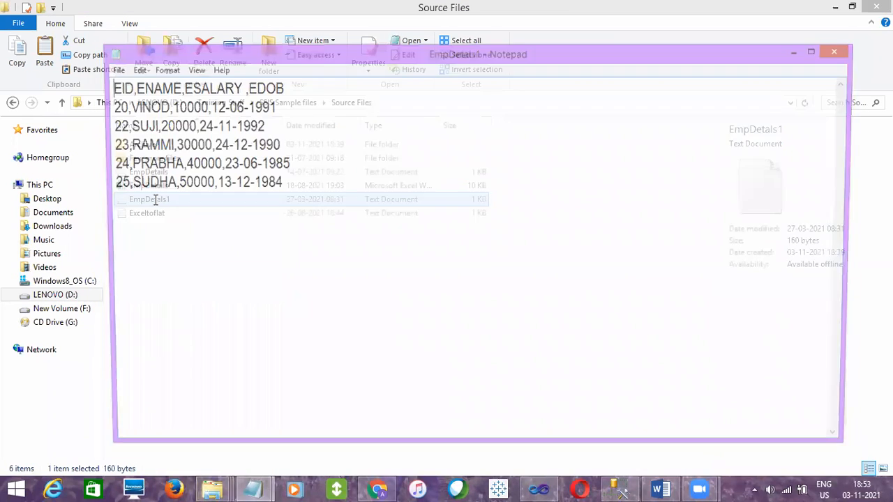
click(840, 52)
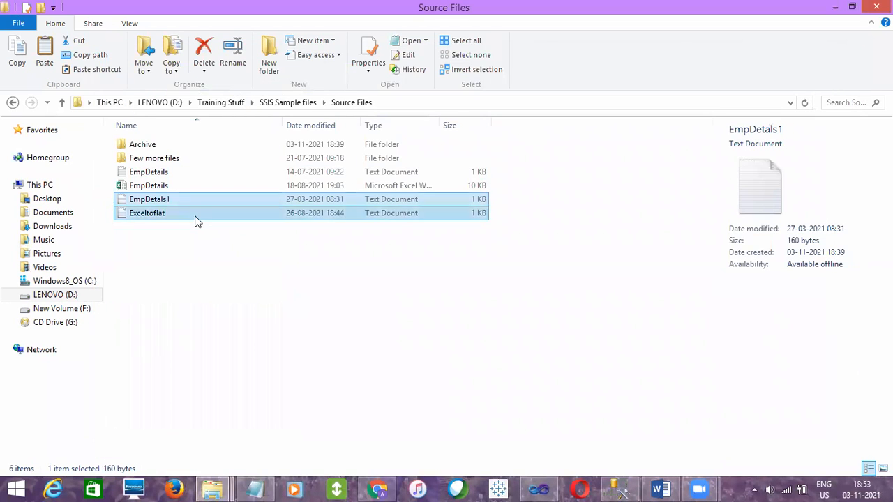
double_click(195, 214)
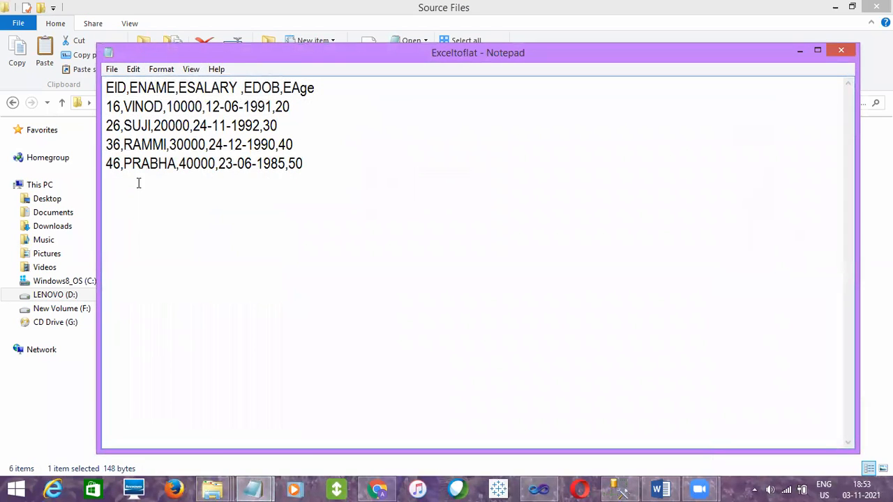
click(840, 52)
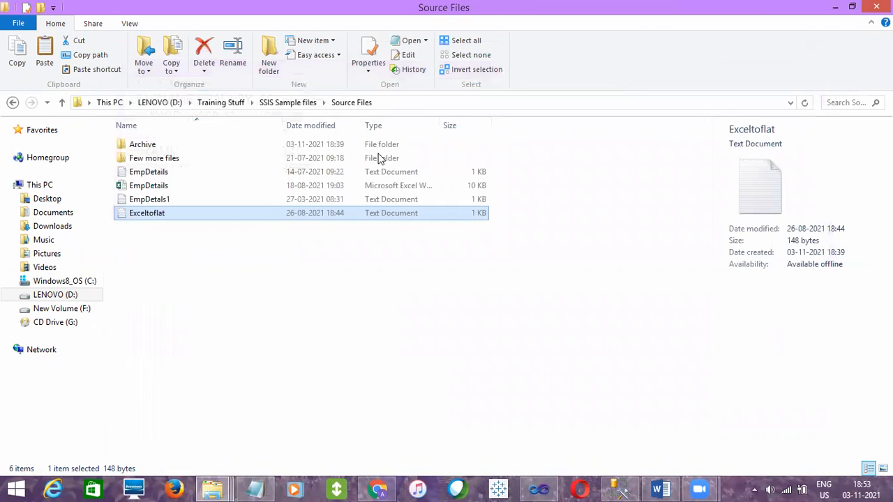
Compare the records in the EmpDetails text file with the EmpDetails query results in SQL Server Management Studio
click(143, 174)
click(146, 198)
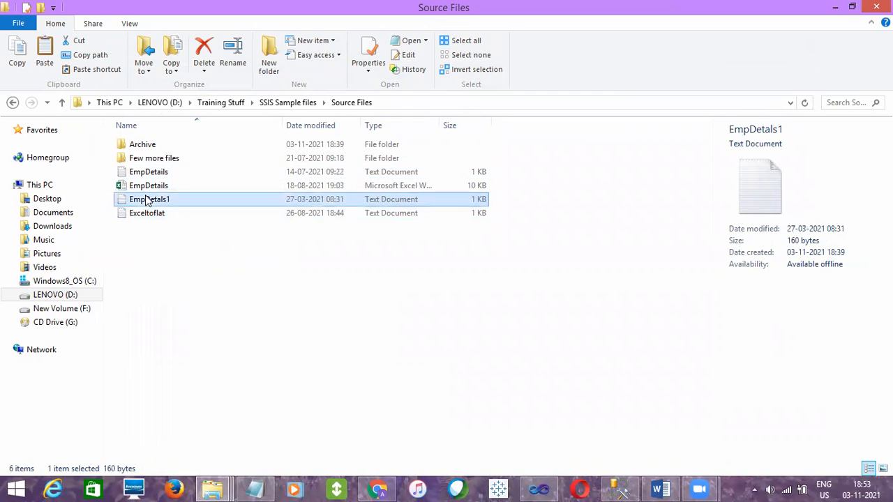
click(147, 213)
click(153, 173)
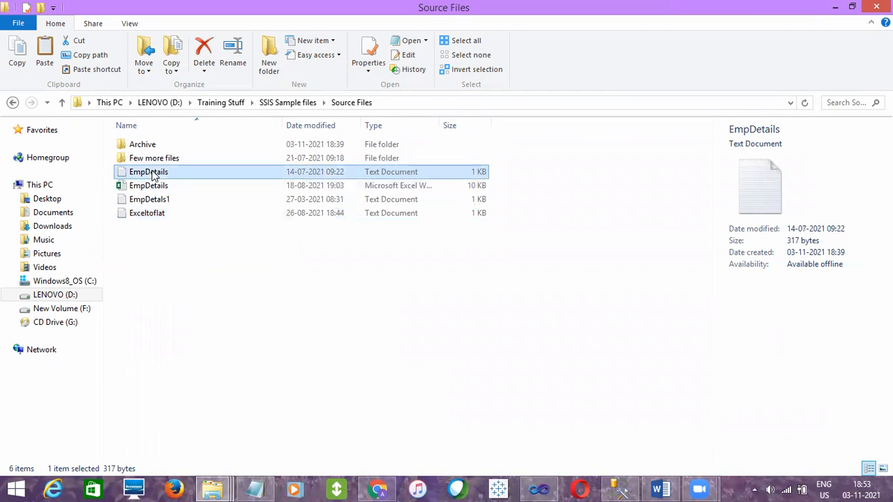
double_click(180, 171)
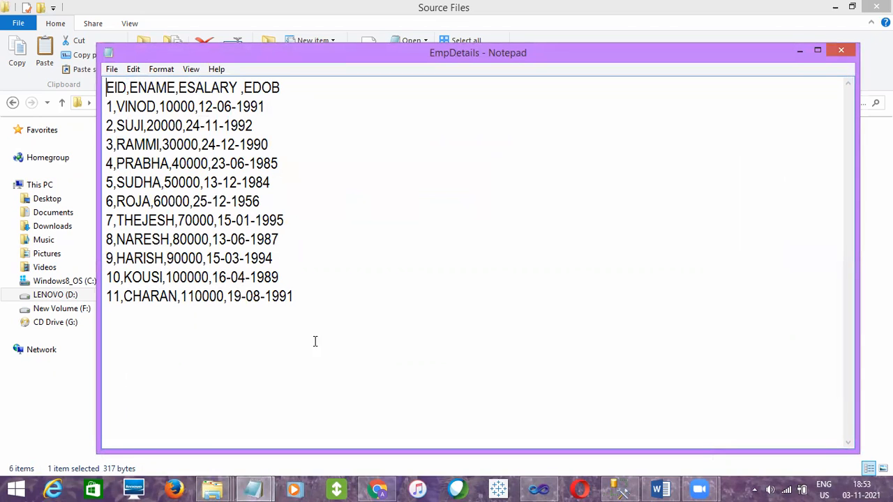
click(632, 488)
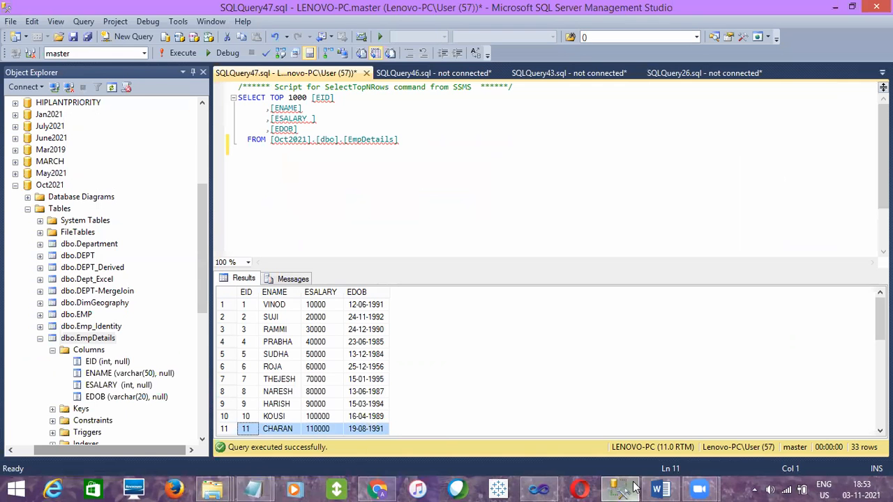
click(836, 11)
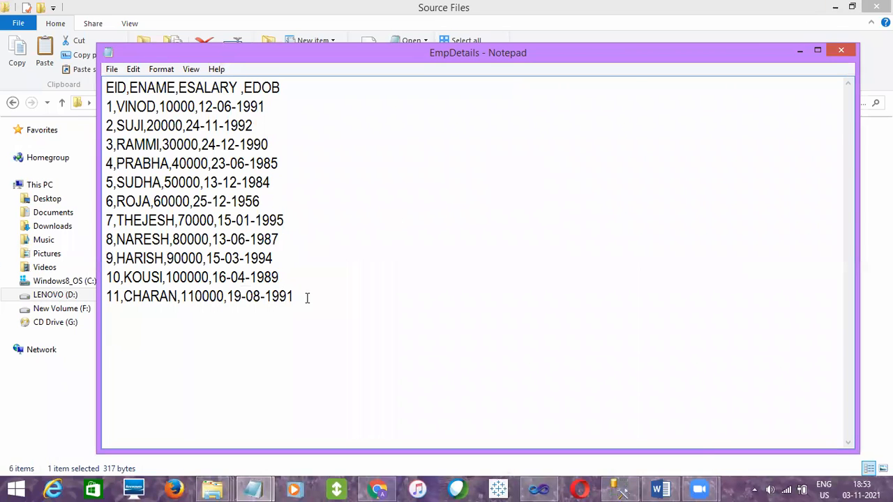
drag(295, 296, 109, 94)
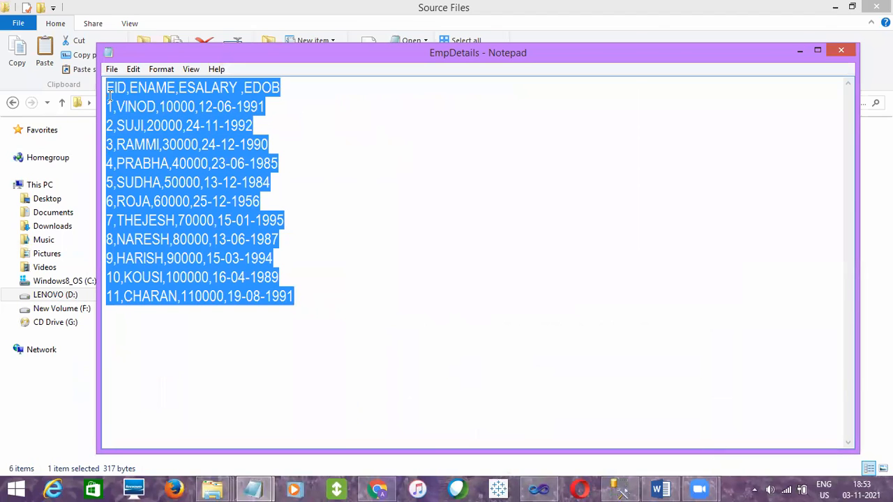
click(842, 50)
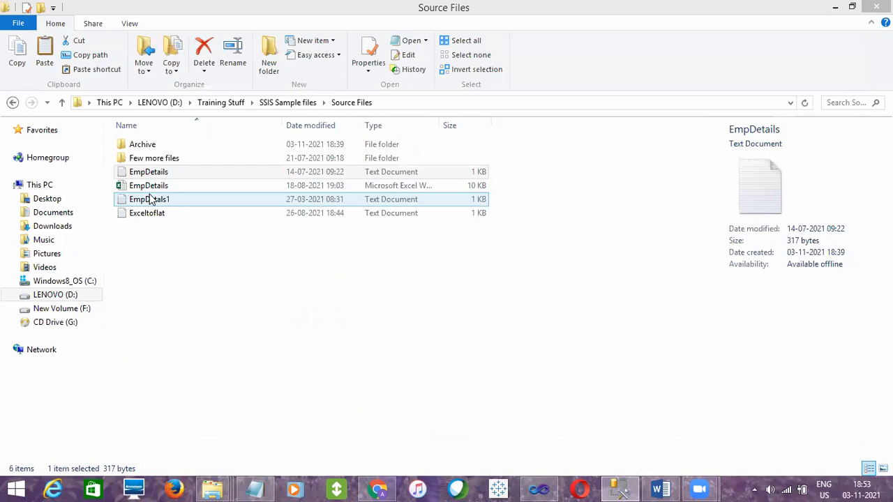
Review the EmpDetails, EmpDetals1 and Exceltoflat text files listed in the Source Files folder
click(149, 200)
click(159, 172)
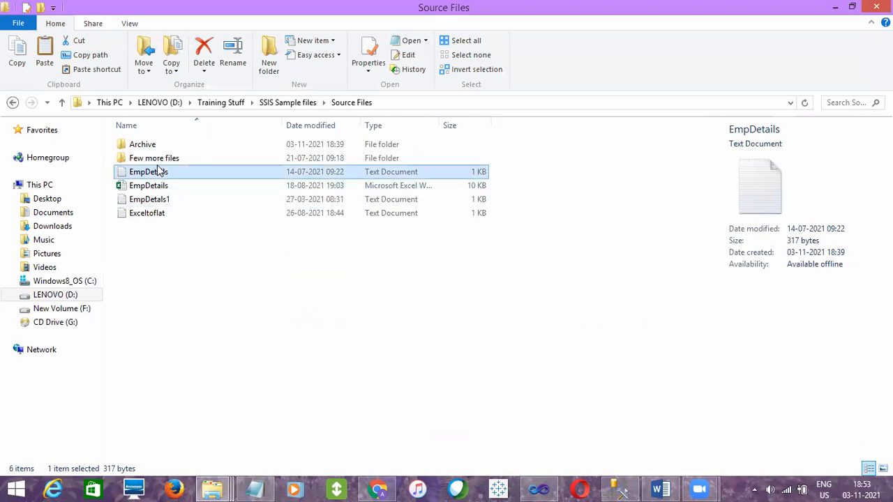
click(154, 200)
click(154, 213)
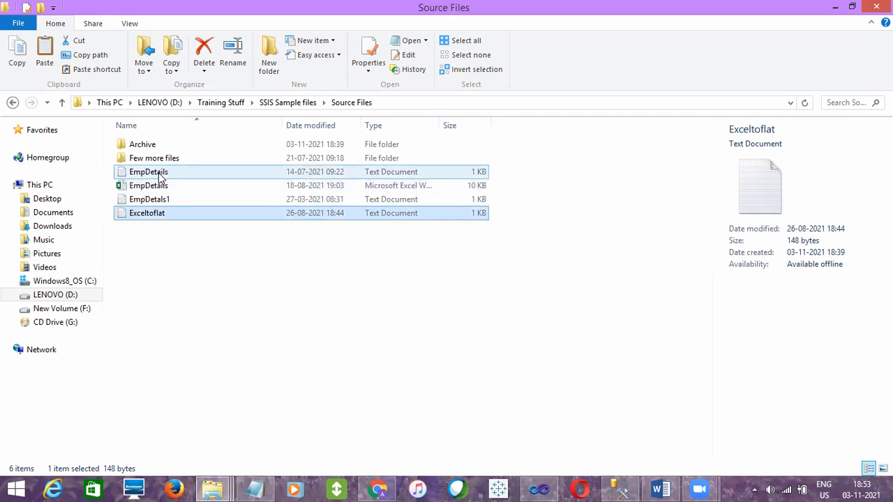
click(160, 173)
click(176, 259)
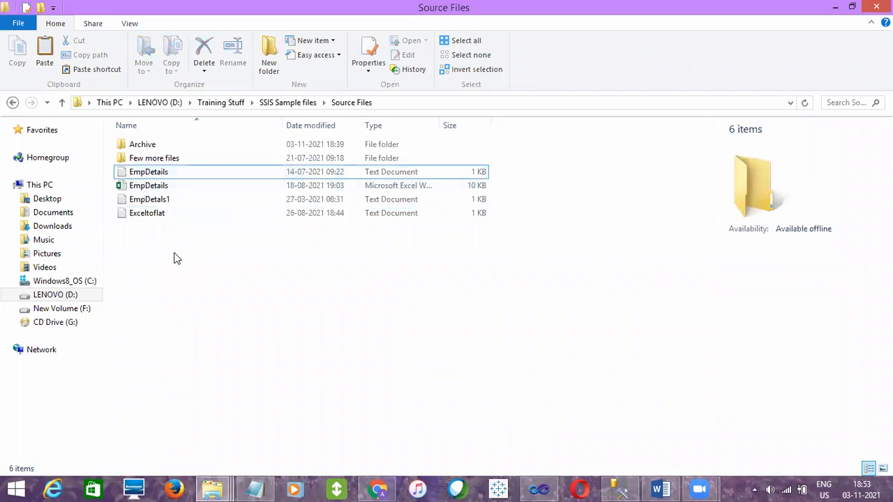
click(148, 199)
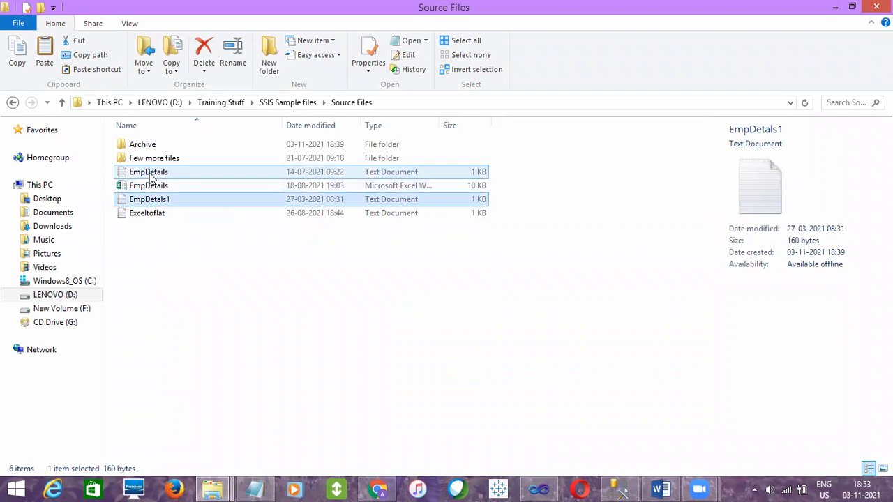
click(150, 177)
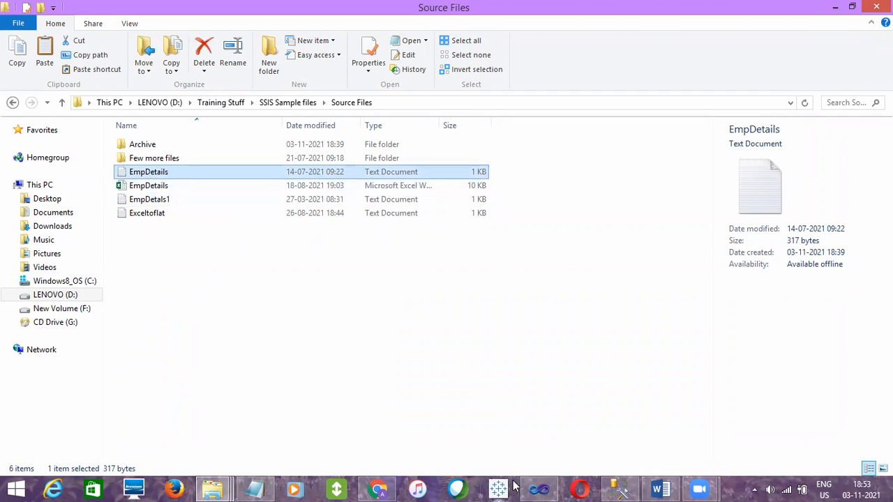
Switch to Visual Studio, stop debugging the package, and inspect the file name set in the Flat File Connection Manager
click(551, 486)
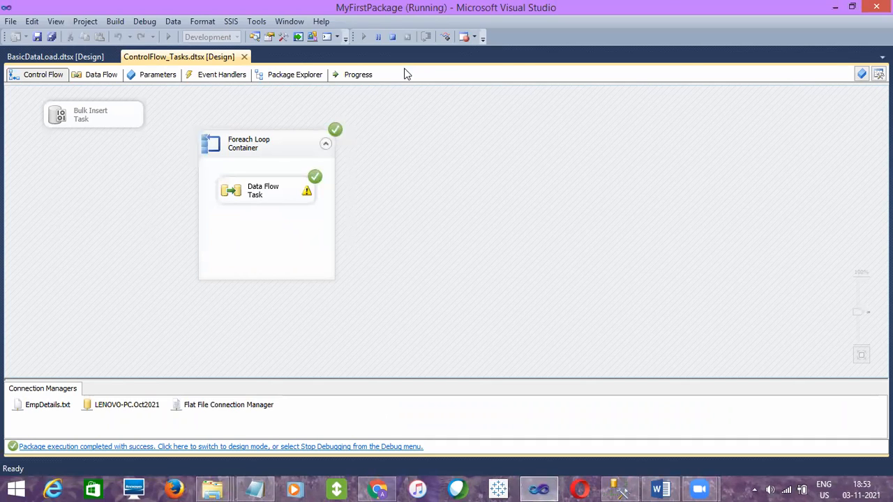
click(393, 39)
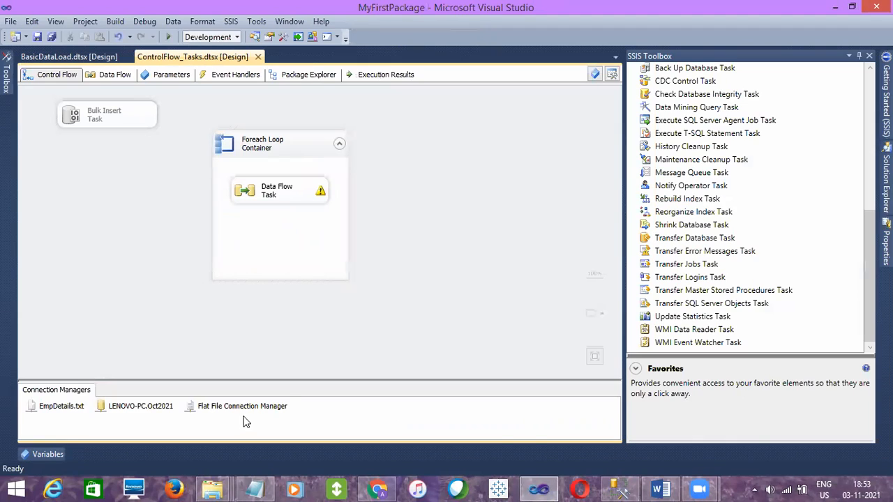
click(253, 410)
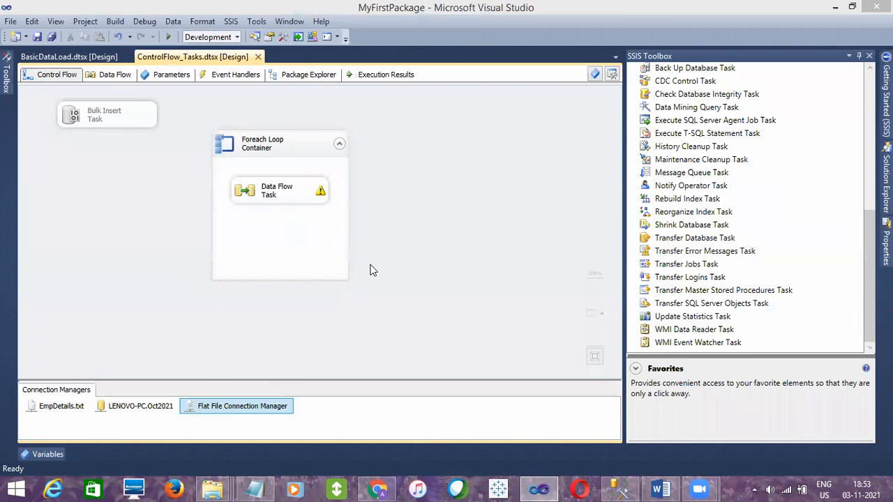
click(572, 152)
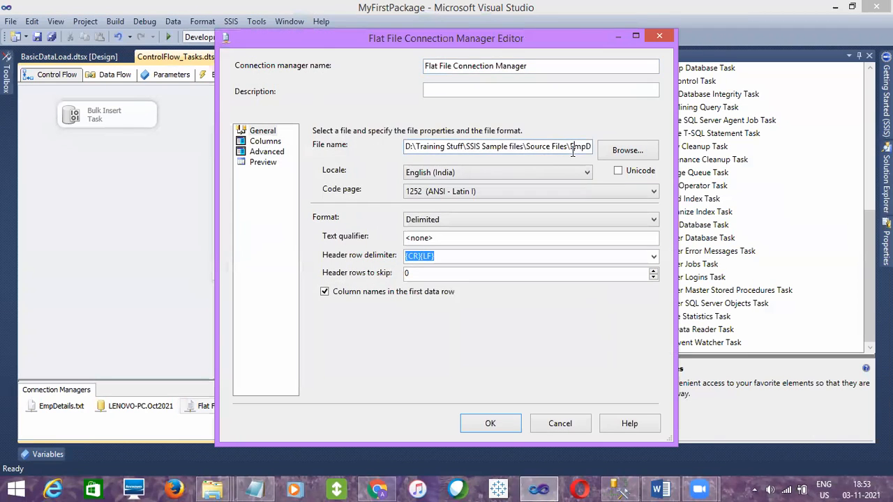
key(End)
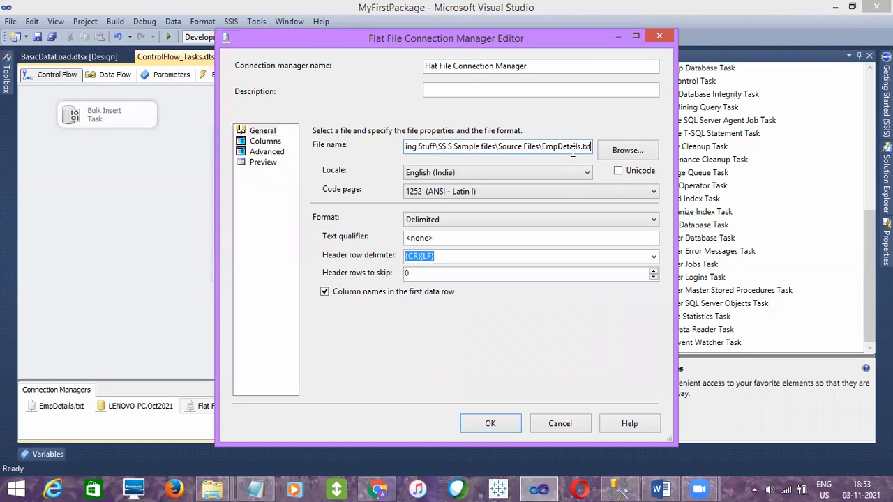
drag(581, 147, 545, 147)
Compare the connection manager's file name with the EmpDetals1 and Exceltoflat files in Source Files, and close the editor without changes
click(212, 489)
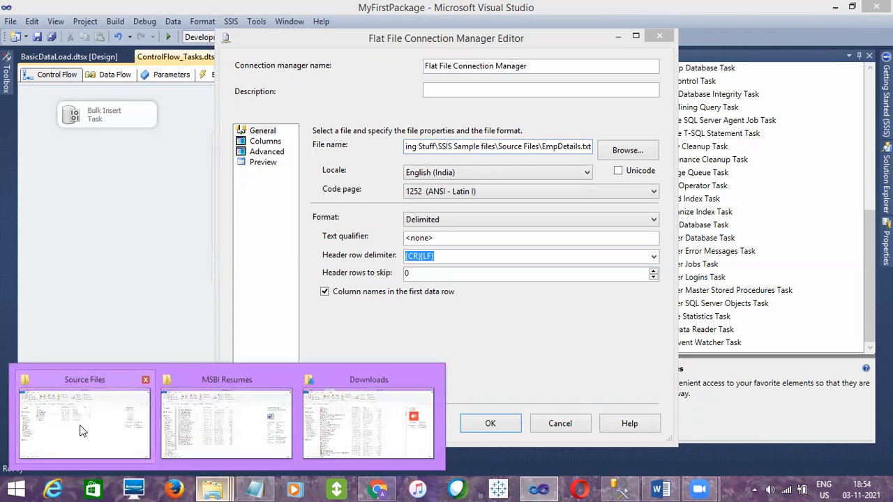
click(79, 431)
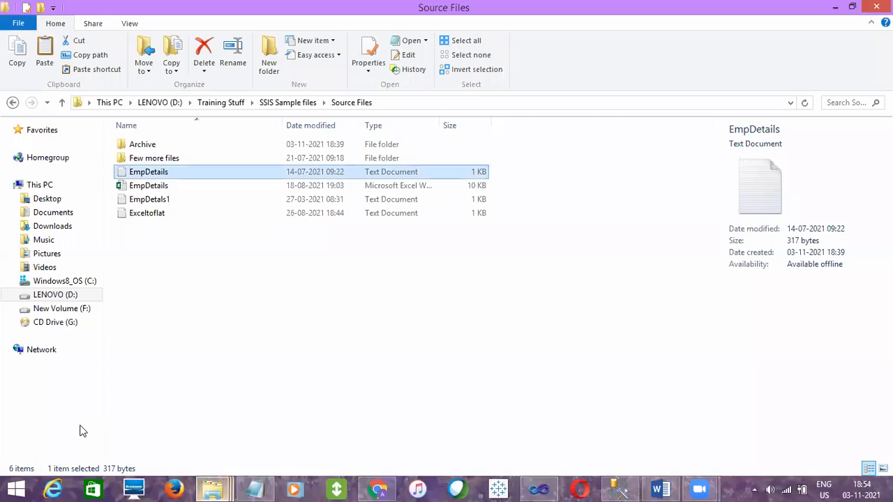
click(177, 198)
click(168, 212)
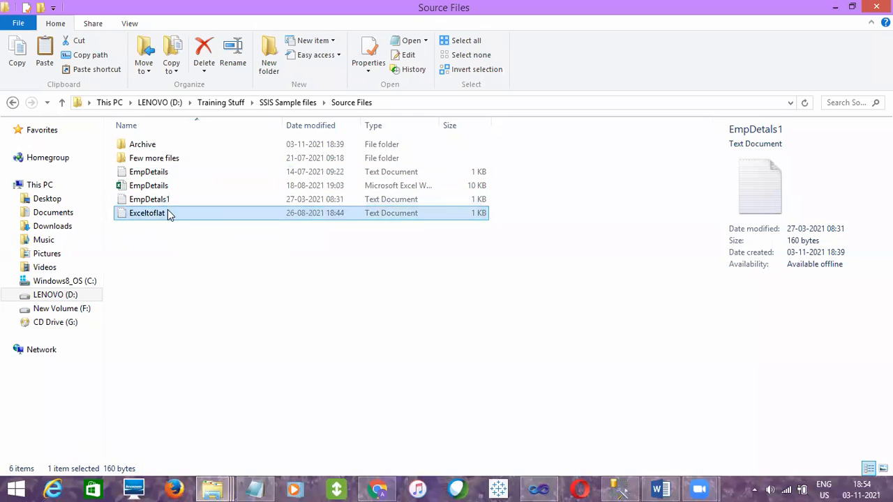
click(169, 200)
click(164, 212)
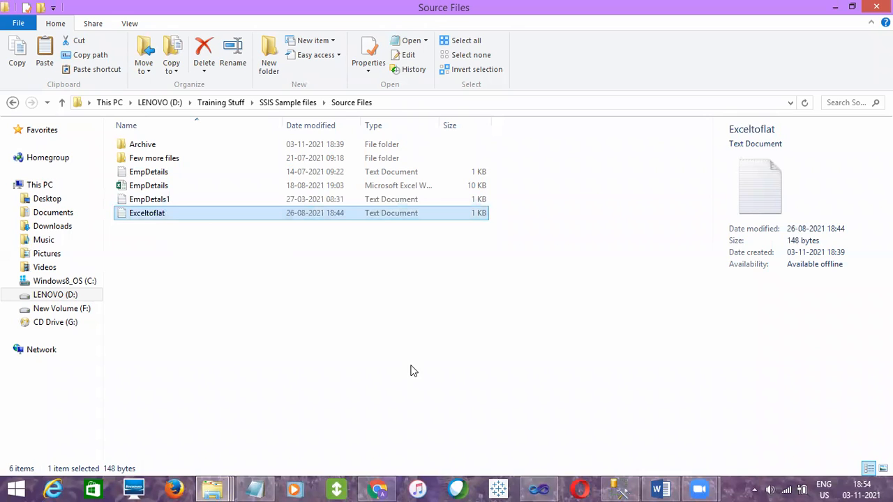
click(538, 489)
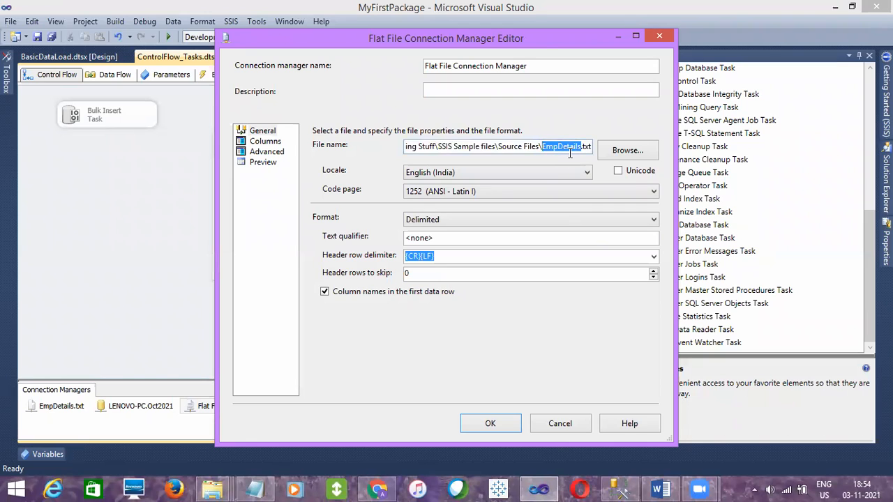
click(562, 423)
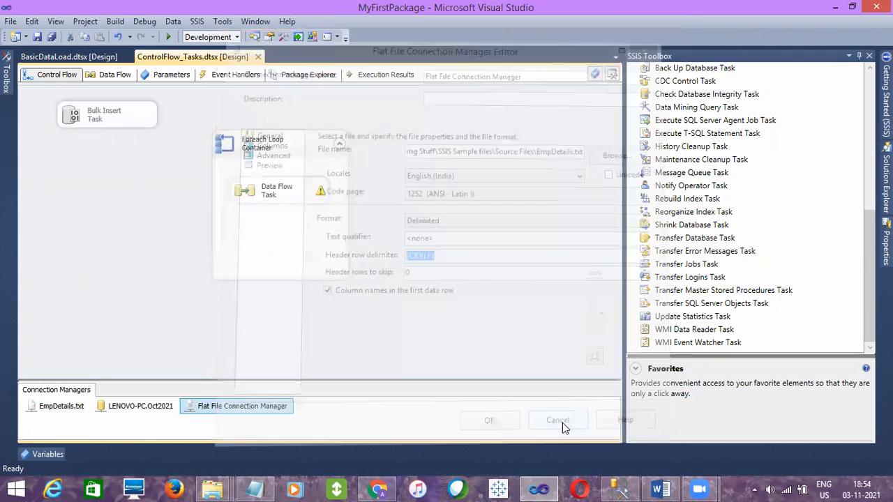
click(186, 259)
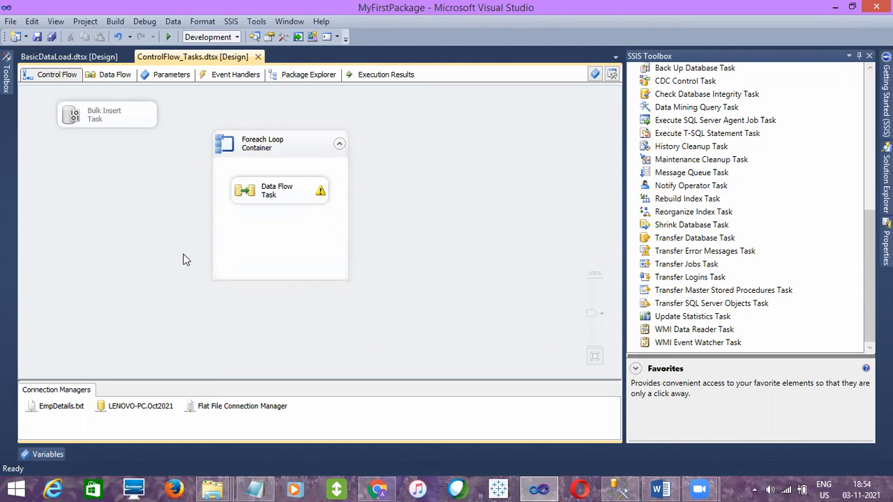
click(242, 406)
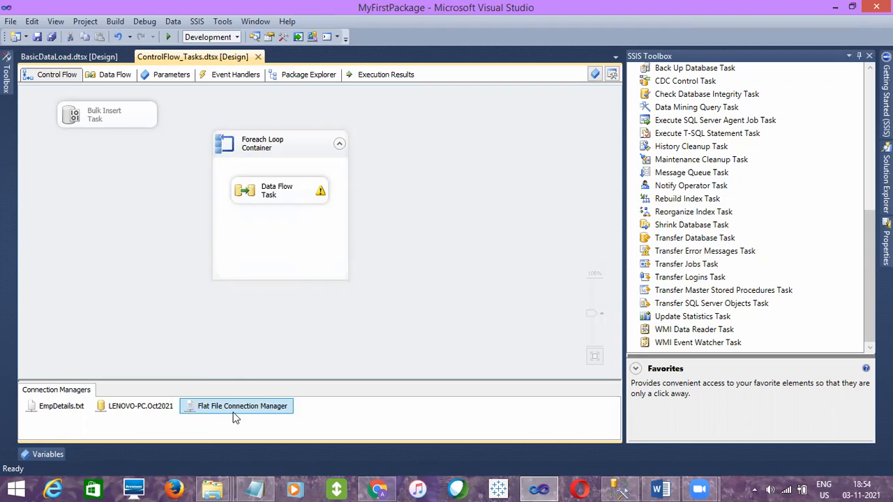
click(297, 250)
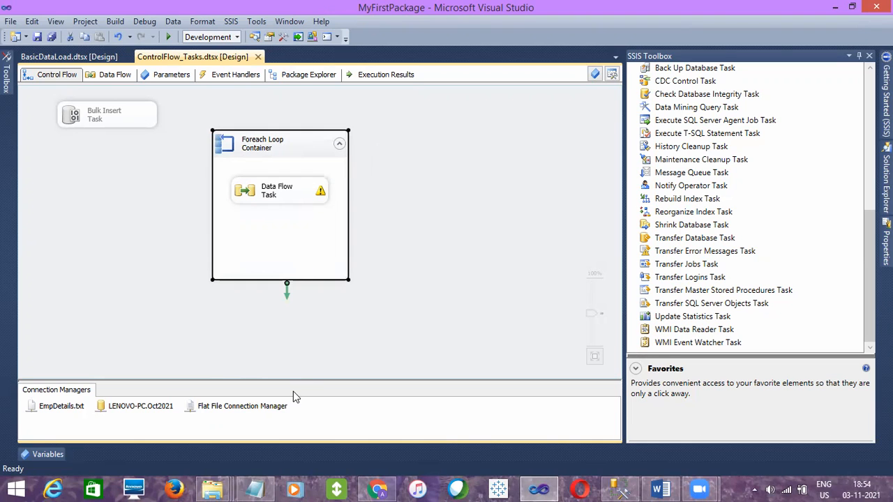
Check the EmpDetails Excel workbook in Source Files against the Foreach Loop Container's *.txt file filter, leaving the collection settings unchanged
mouse_move(212, 488)
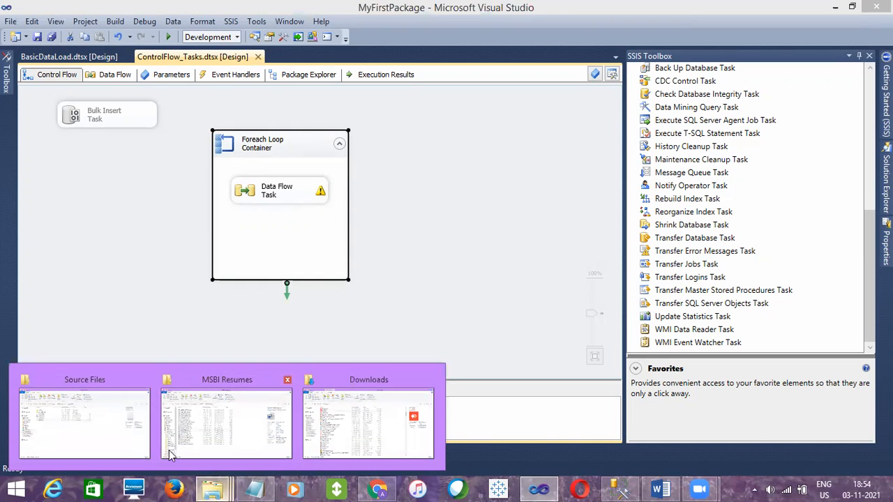
click(128, 419)
click(217, 187)
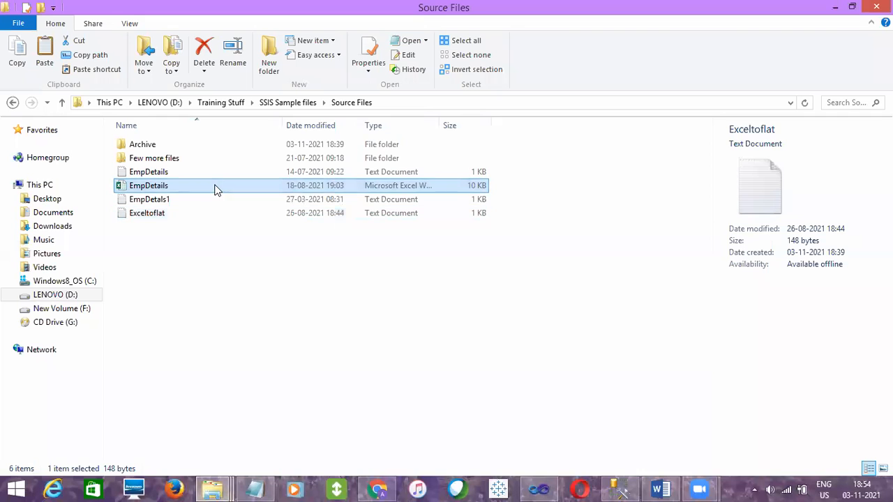
click(551, 488)
double_click(295, 147)
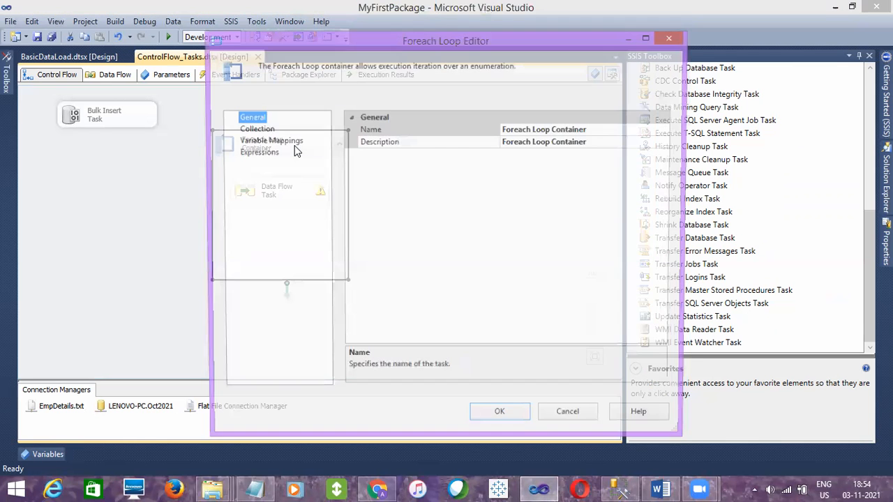
click(256, 128)
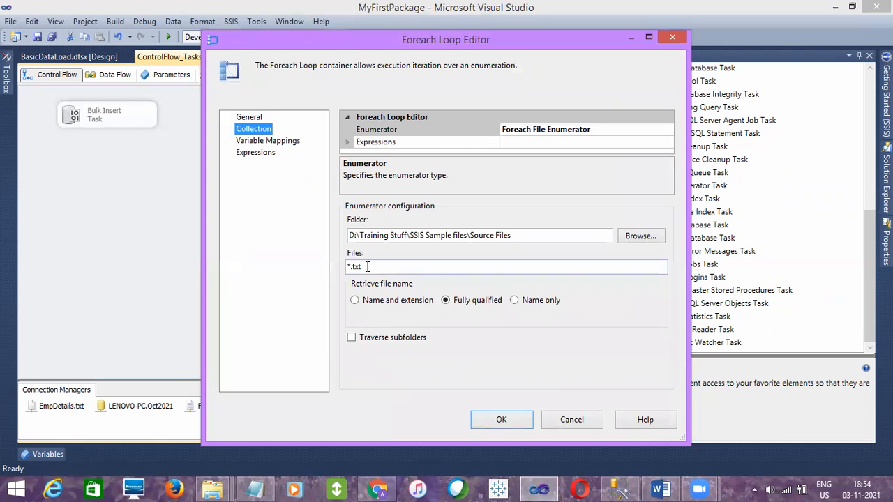
click(572, 419)
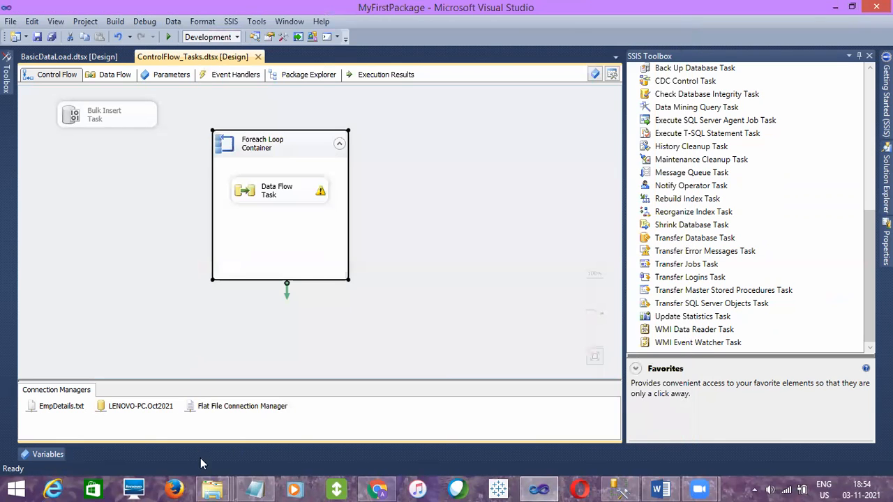
Look at the EmpDetails text file in the Source Files folder again and return to the package's control flow in Visual Studio
click(212, 488)
click(132, 432)
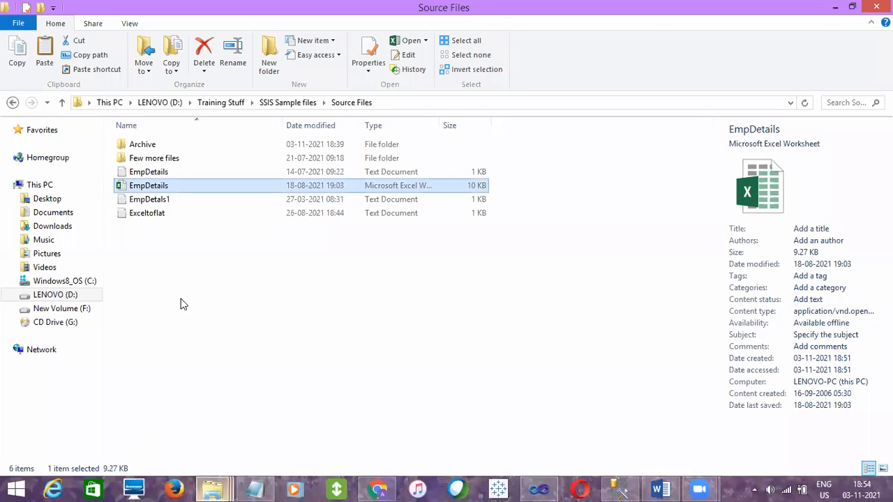
click(168, 174)
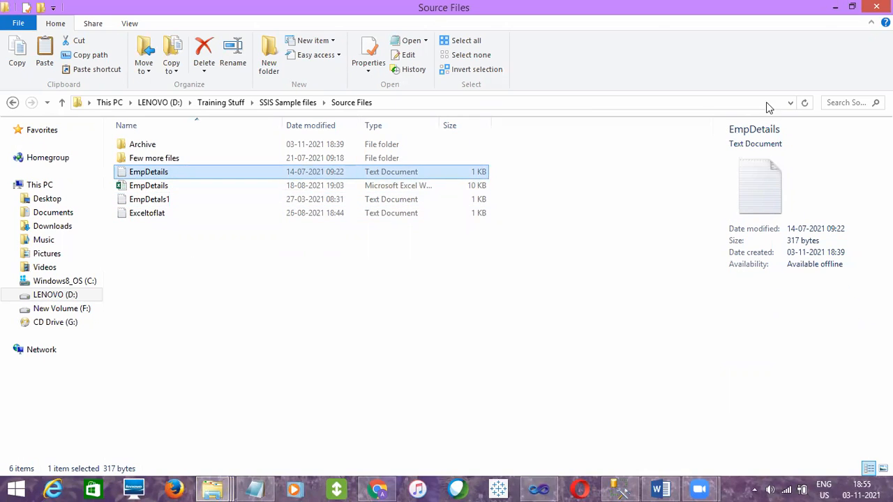
click(835, 7)
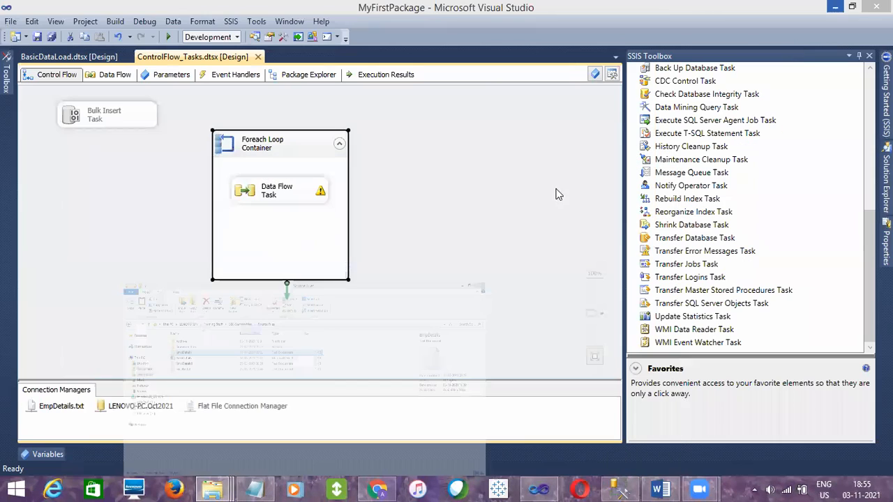
click(495, 204)
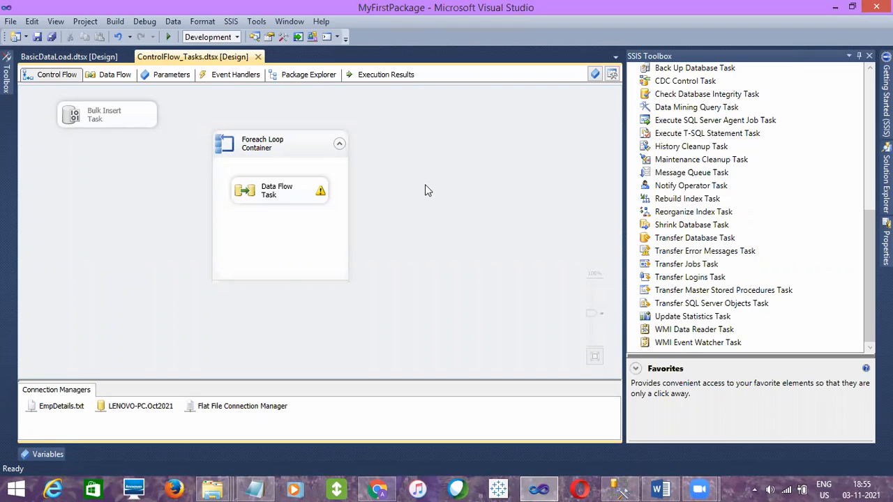
click(618, 490)
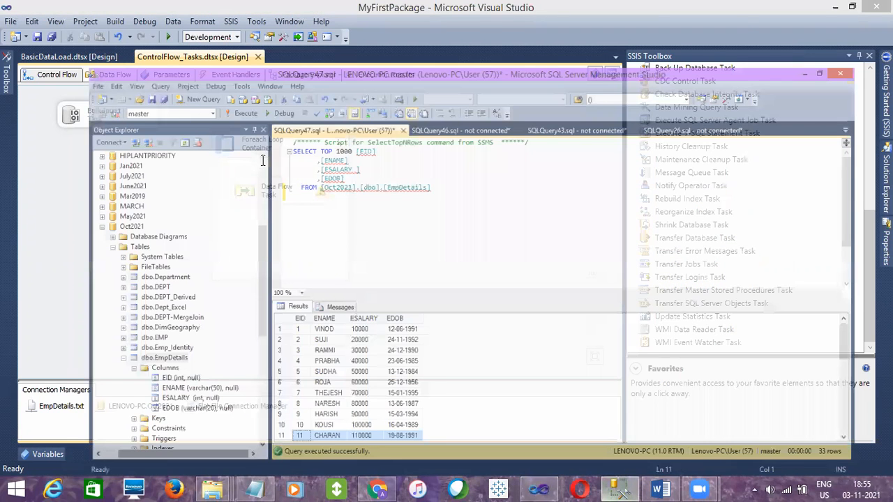
key(Return)
key(Return)
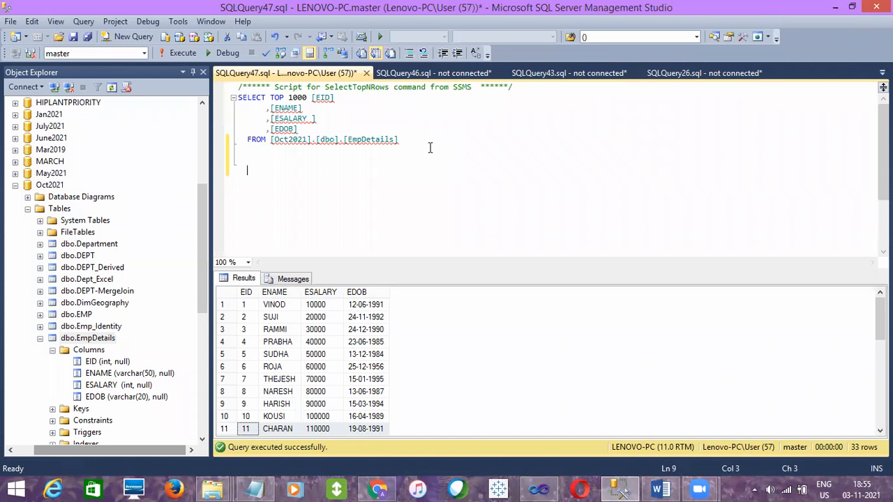
text(DE)
text(clare)
text( @)
text(EmpID )
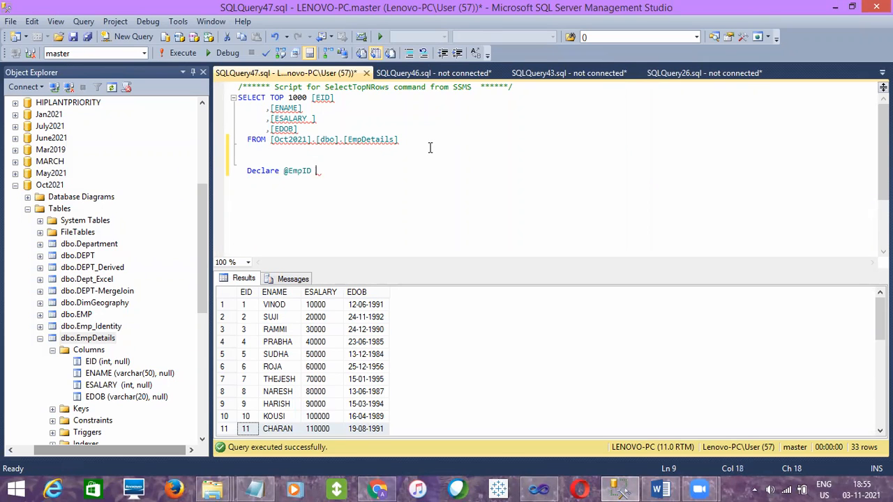
text(INT)
double_click(304, 170)
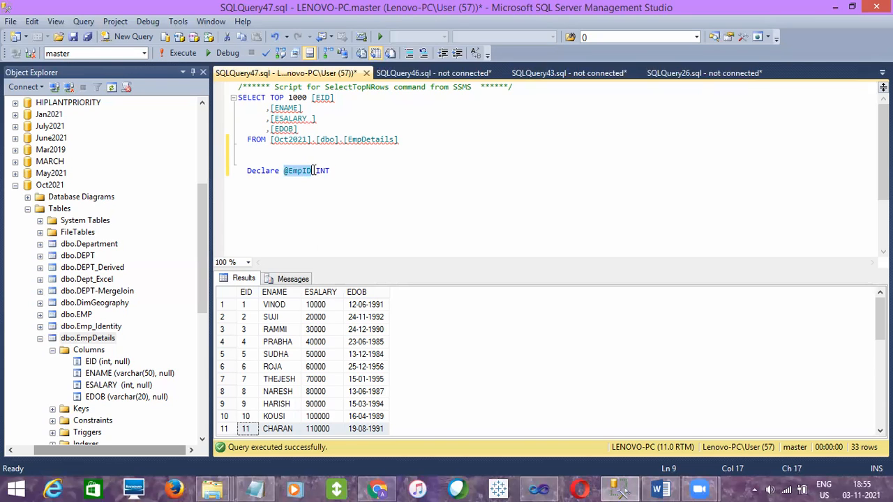
Switch to Visual Studio and display the package's Variables window from the control flow
click(539, 489)
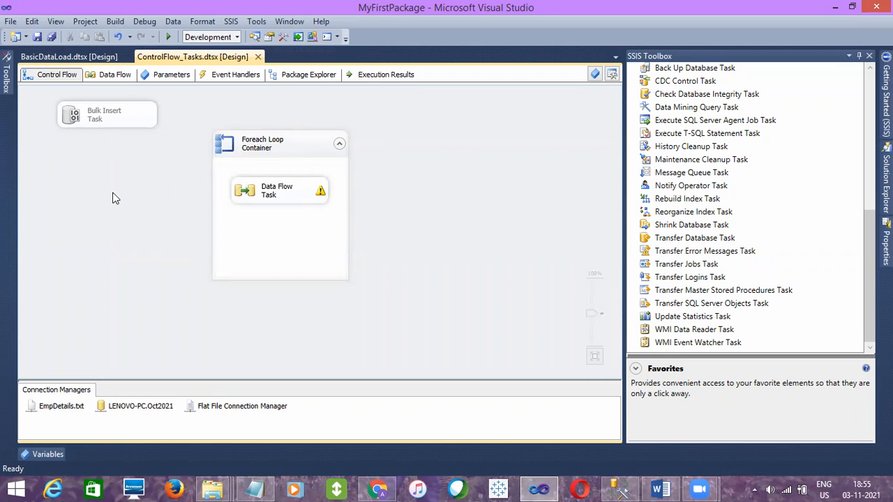
right_click(112, 169)
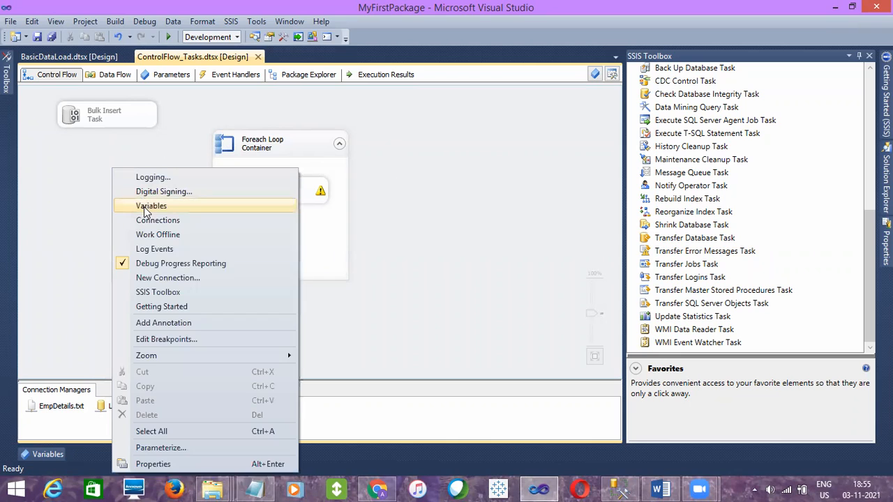
click(148, 206)
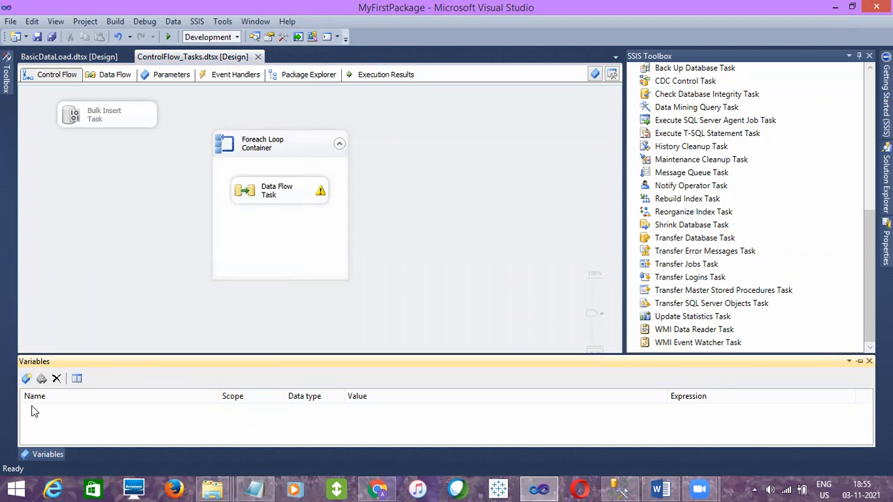
Display the Variables window from the Data Flow Task's design surface, select the OLE DB Destination, and return to the control flow
click(114, 75)
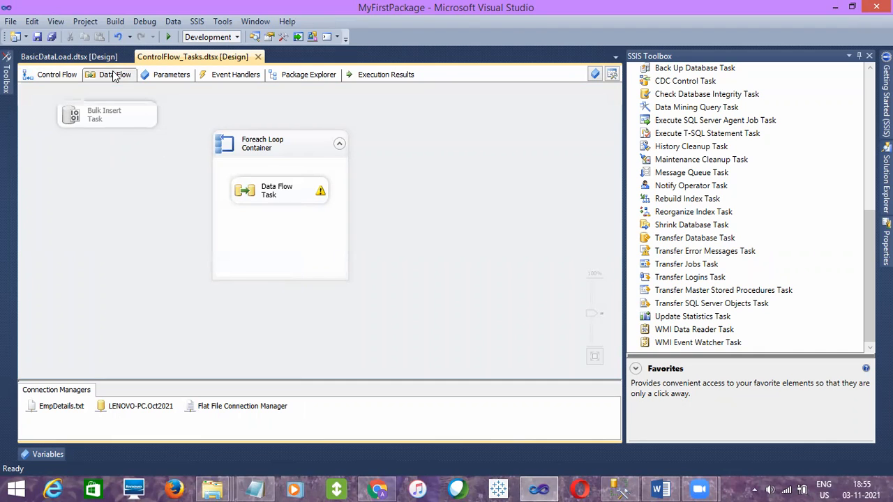
right_click(102, 165)
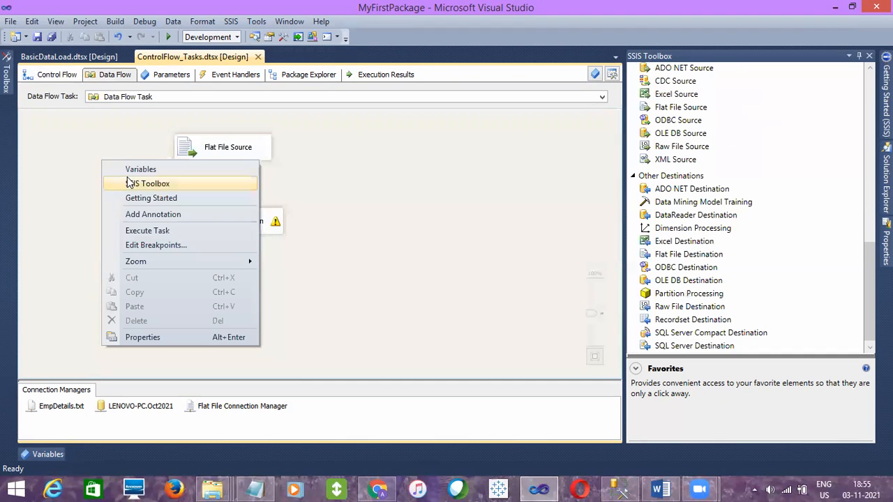
click(135, 171)
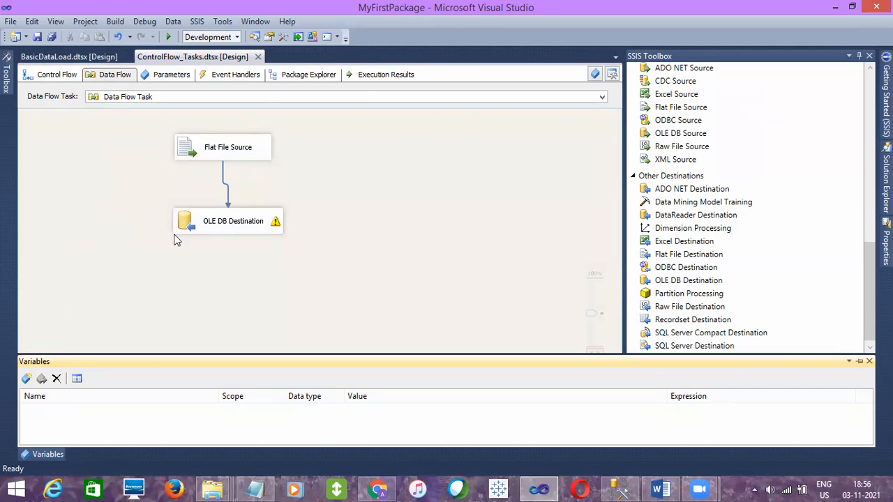
click(204, 233)
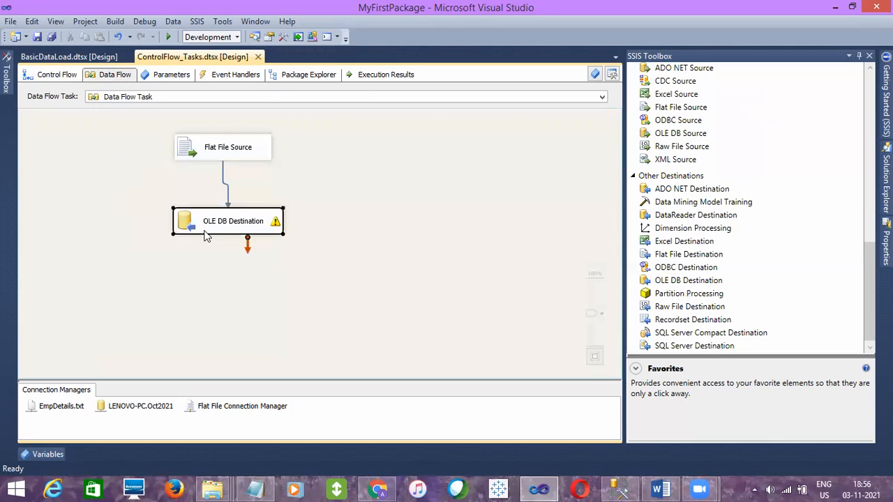
click(52, 77)
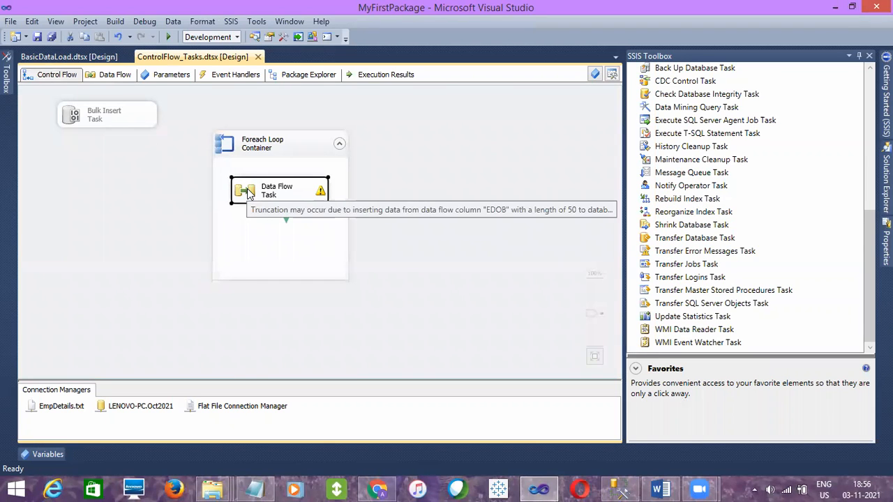
Try adding an Execute SQL Task outside the Foreach Loop Container, look into the Data Flow Task, and delete the added task
drag(869, 260, 869, 104)
drag(690, 97, 426, 187)
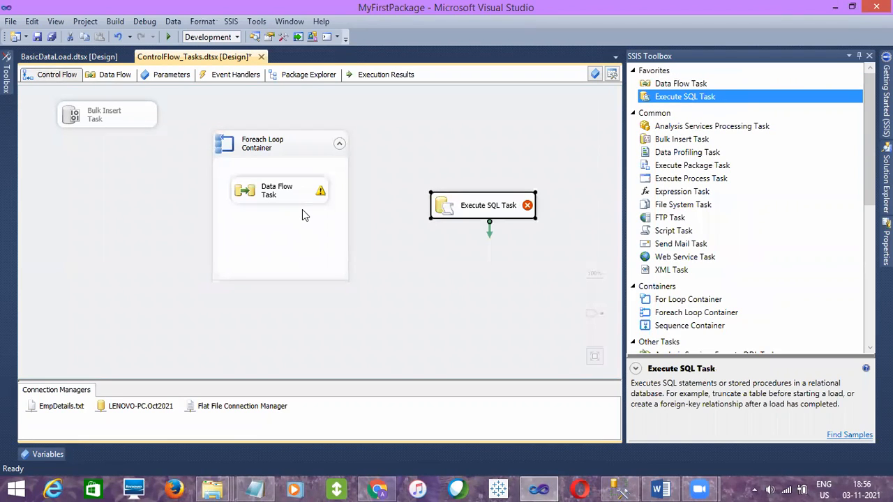
double_click(259, 195)
click(57, 75)
click(505, 219)
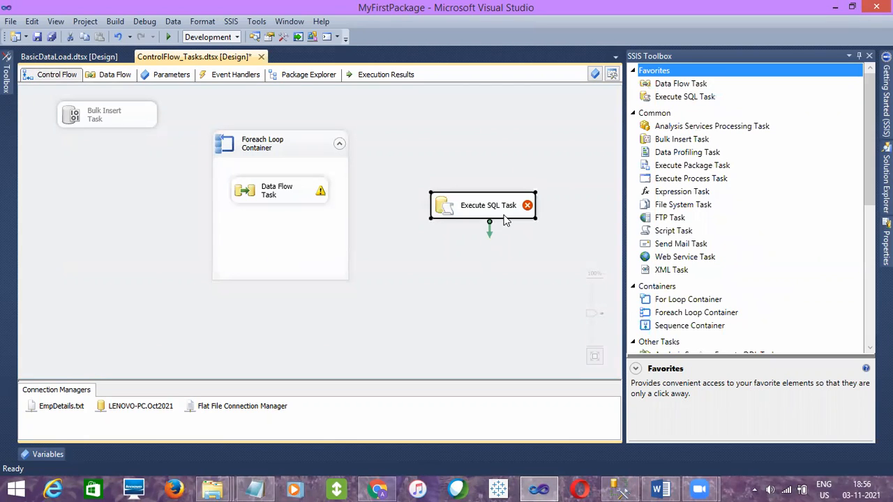
key(Delete)
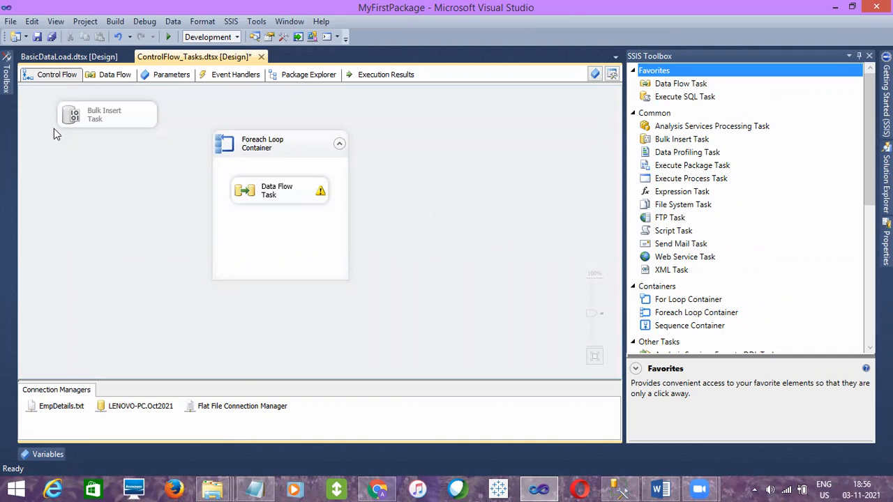
Open the Variables window for the ControlFlow_Tasks package with nothing selected on the control flow
right_click(60, 166)
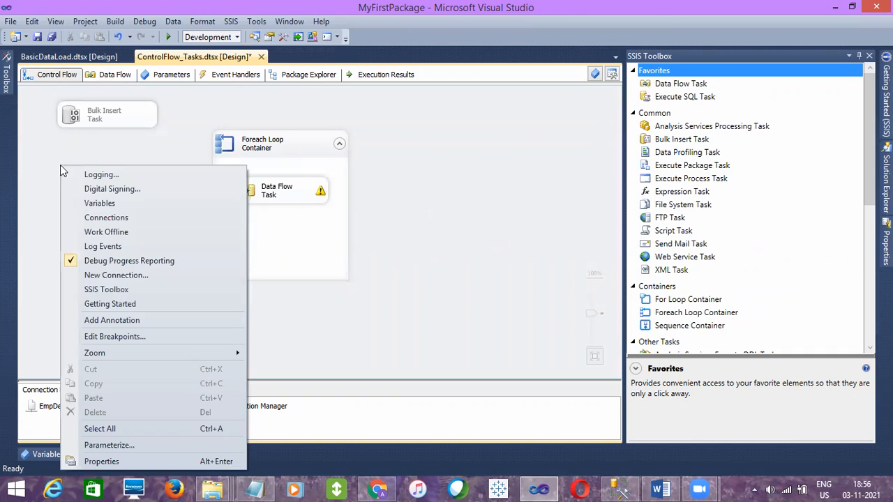
click(97, 196)
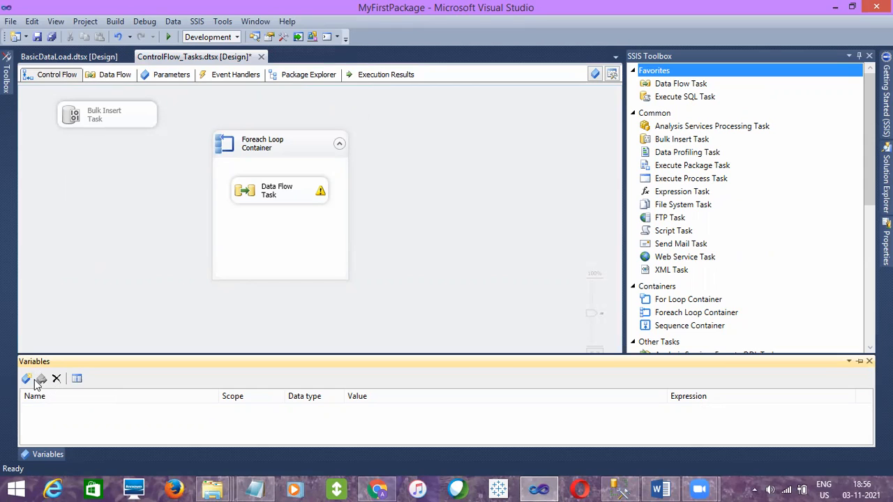
Add a package-level variable named SourcePath
click(26, 378)
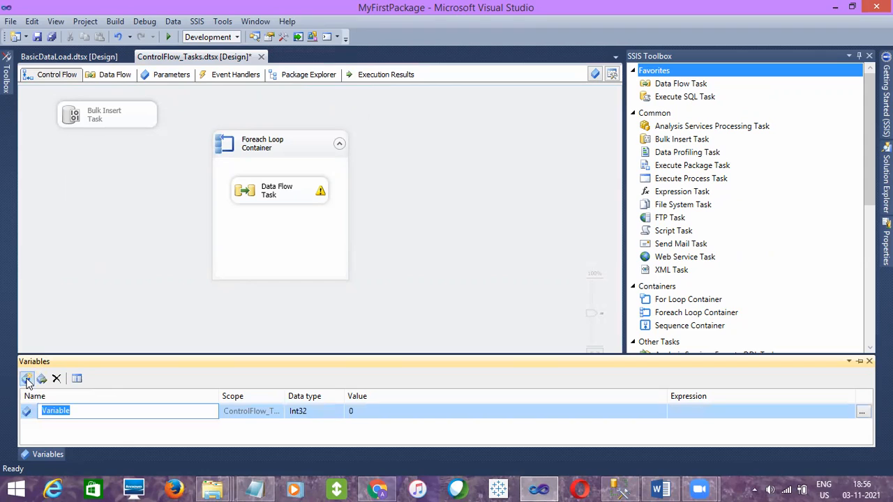
text(SourcePath)
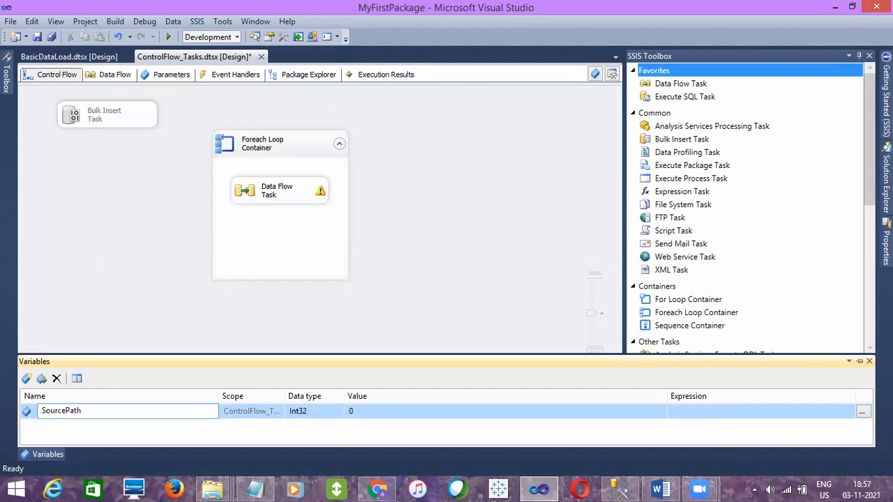
click(329, 417)
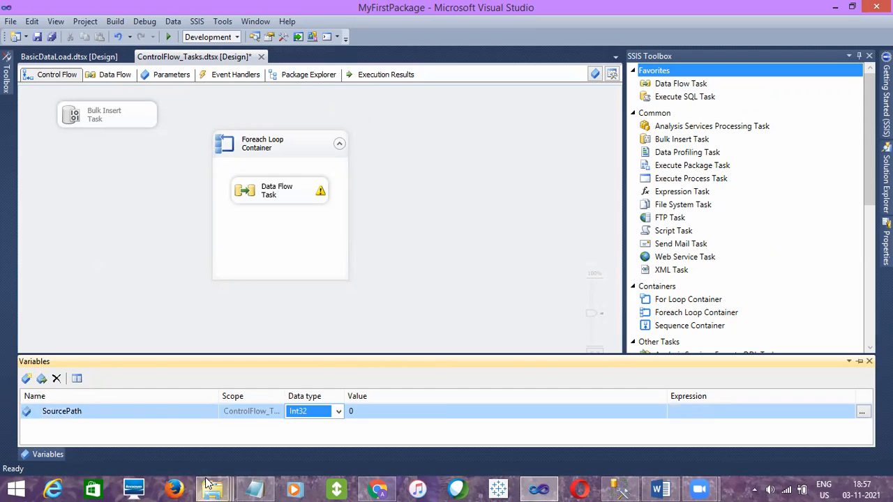
Copy the full path of the Source Files folder from File Explorer and return to Visual Studio
mouse_move(213, 488)
click(106, 417)
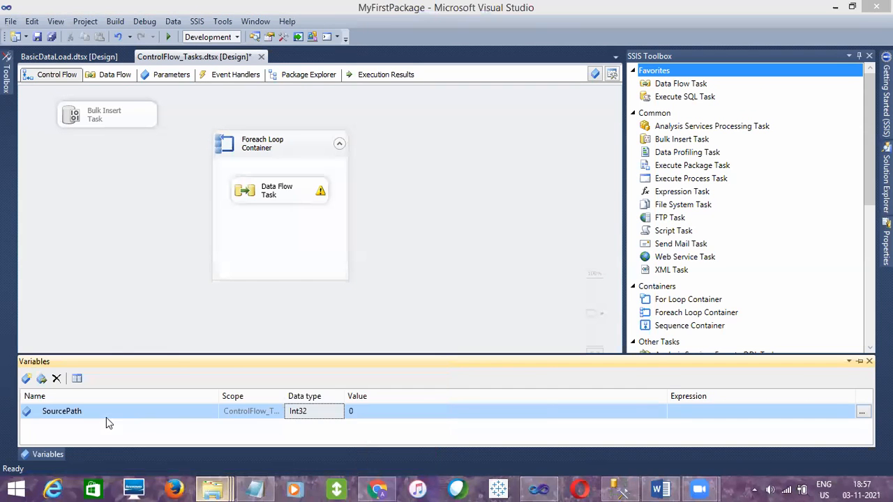
click(461, 102)
key(ctrl+c)
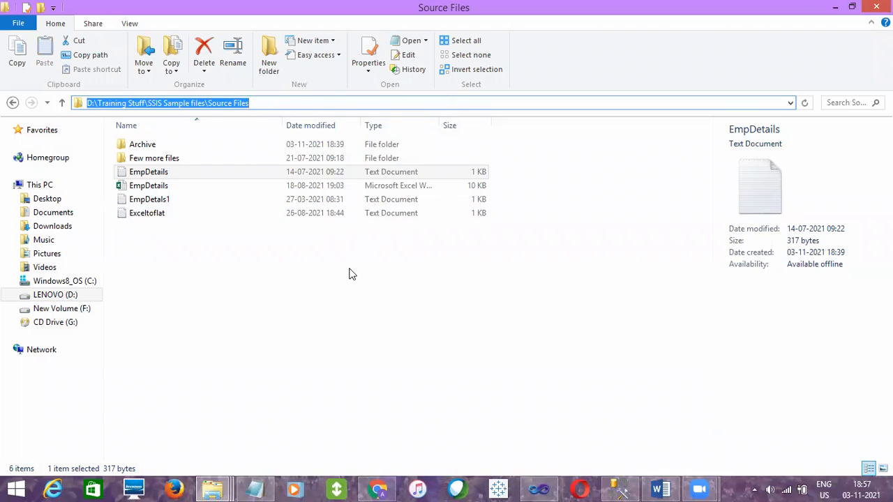
click(351, 274)
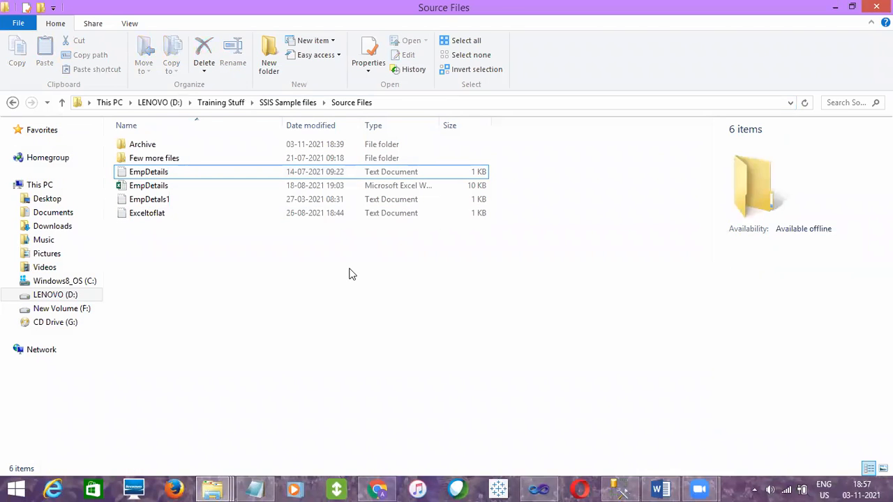
key(alt+Tab)
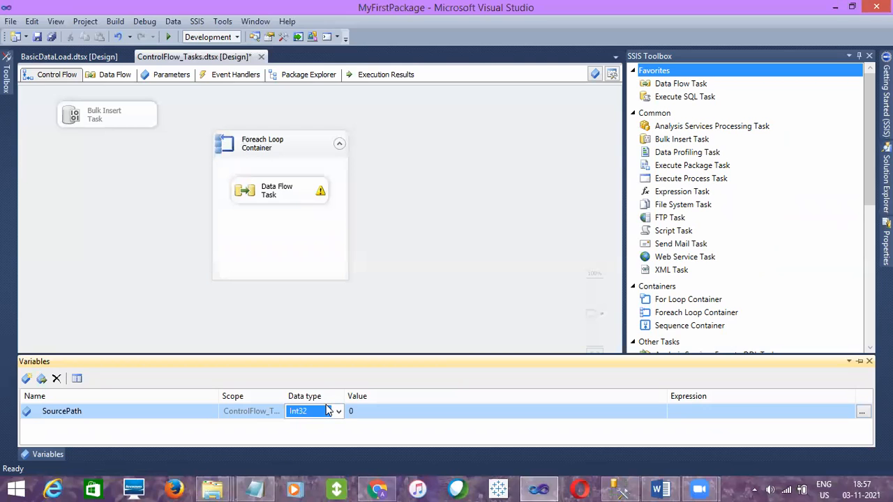
Set the SourcePath variable's data type to String and its value to D:\Training Stuff\SSIS Sample files\Source Files
click(337, 412)
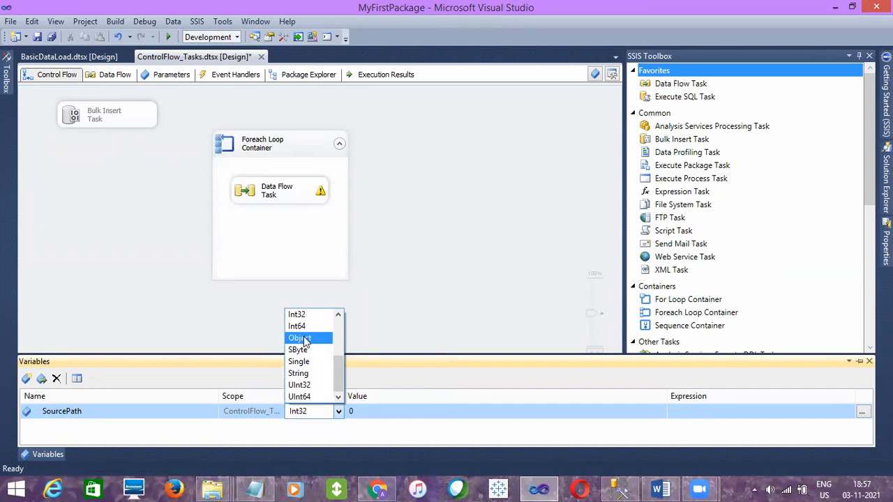
click(302, 374)
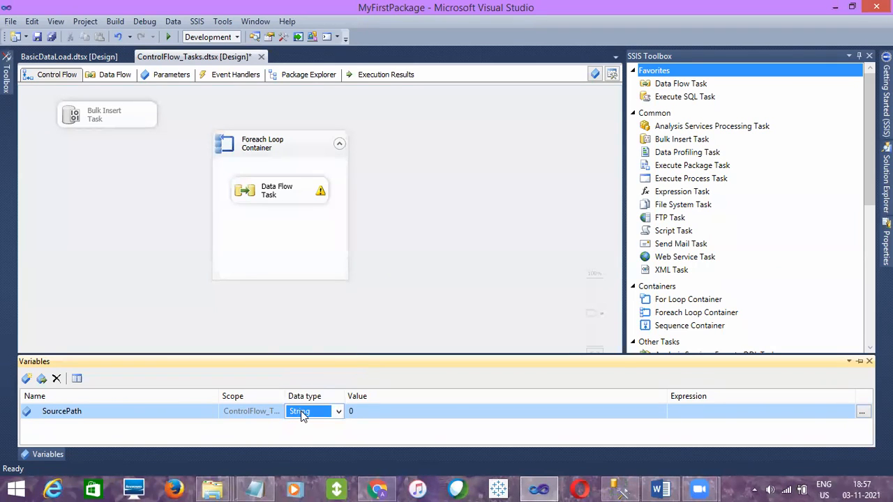
click(361, 415)
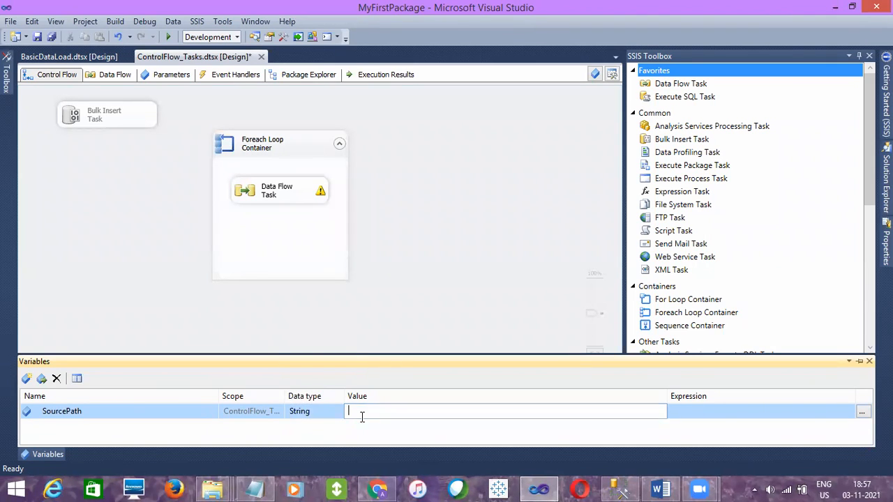
key(ctrl+v)
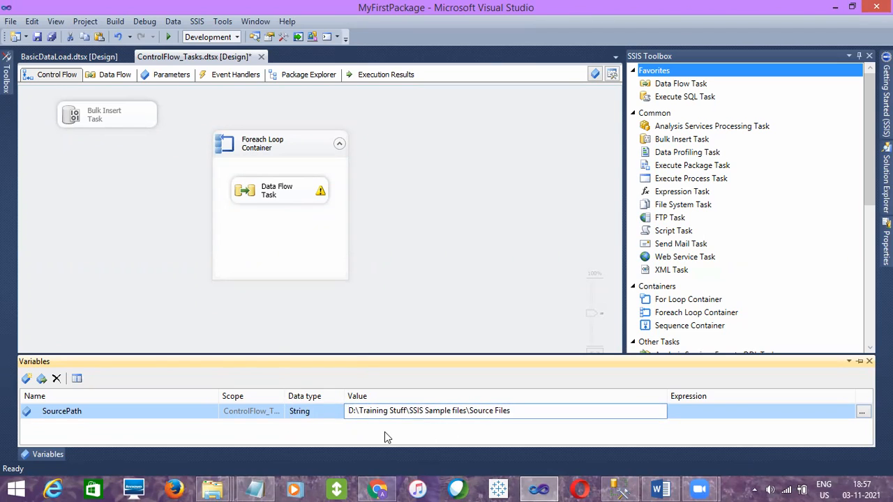
key(Return)
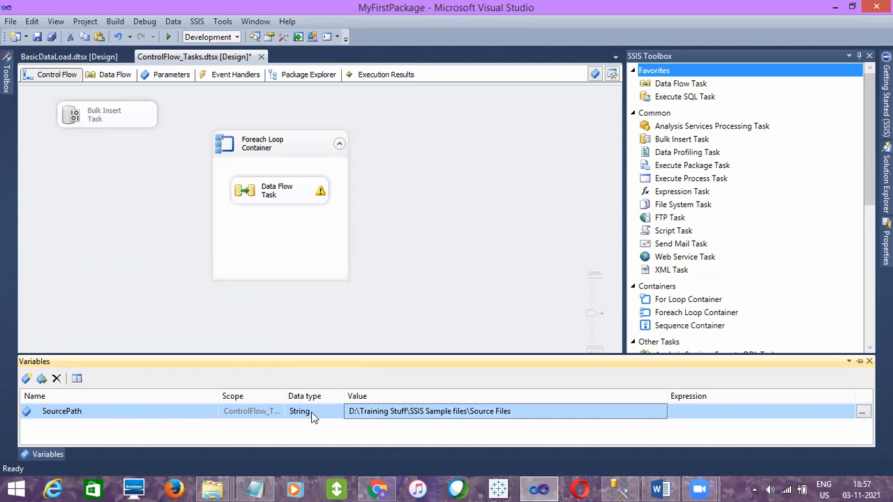
Examine the SourcePath variable's name, type and folder value, comparing them with the package's connection managers
click(131, 412)
click(541, 412)
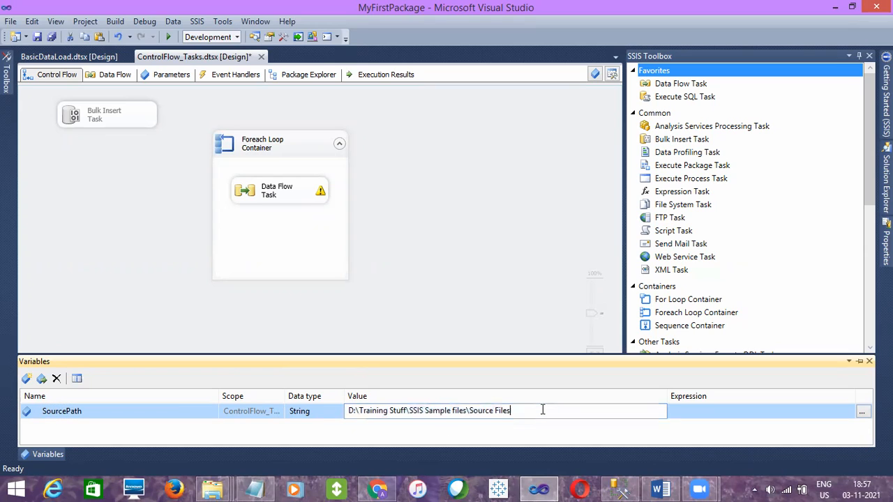
drag(543, 411, 342, 422)
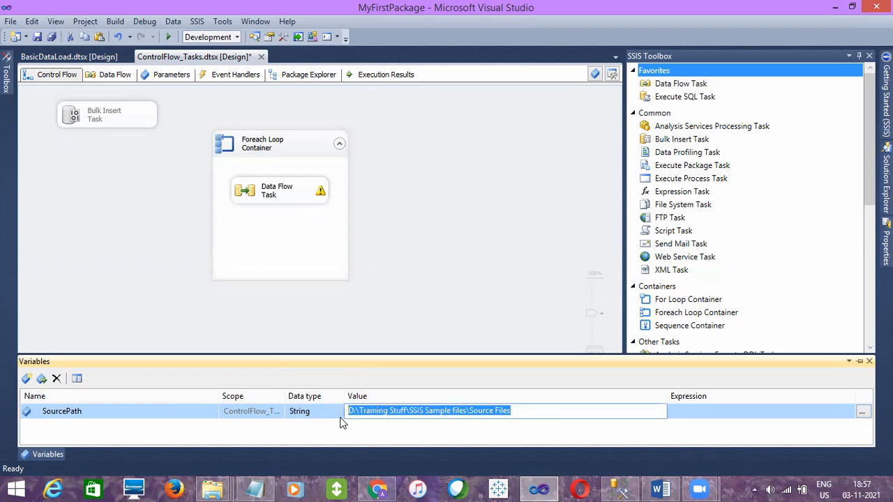
click(418, 303)
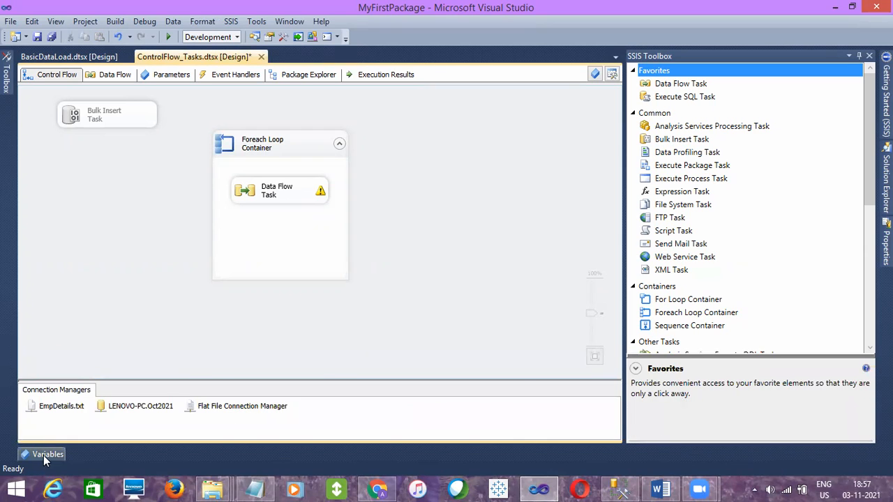
click(43, 455)
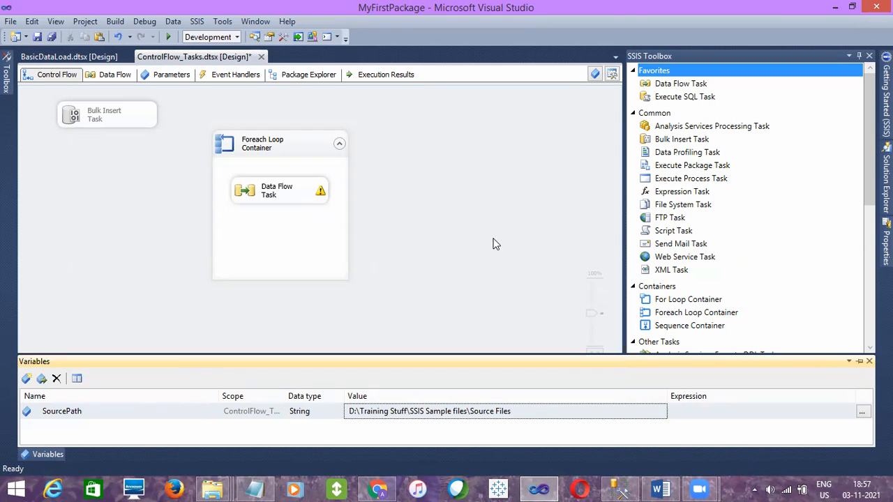
click(492, 244)
mouse_move(54, 454)
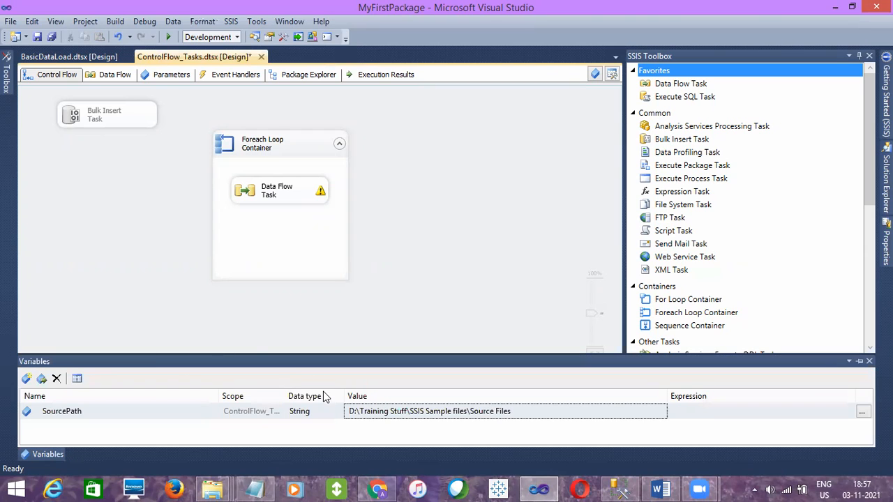
click(549, 417)
click(547, 416)
click(459, 324)
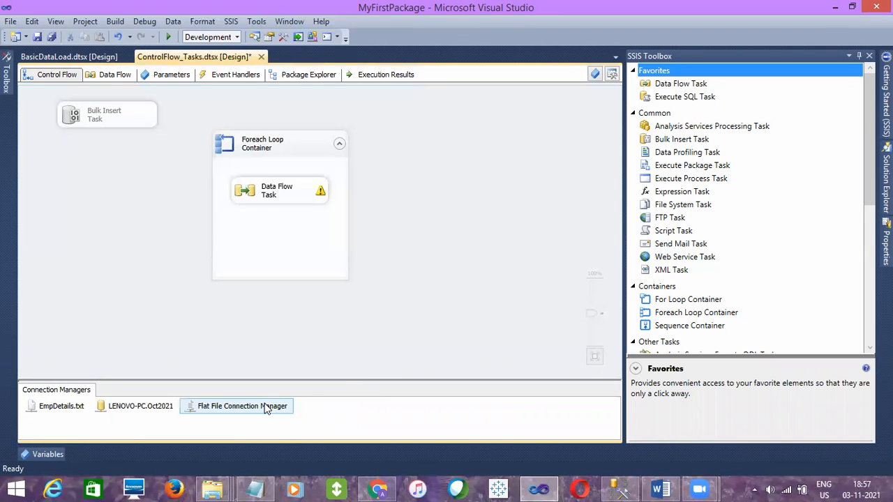
click(45, 455)
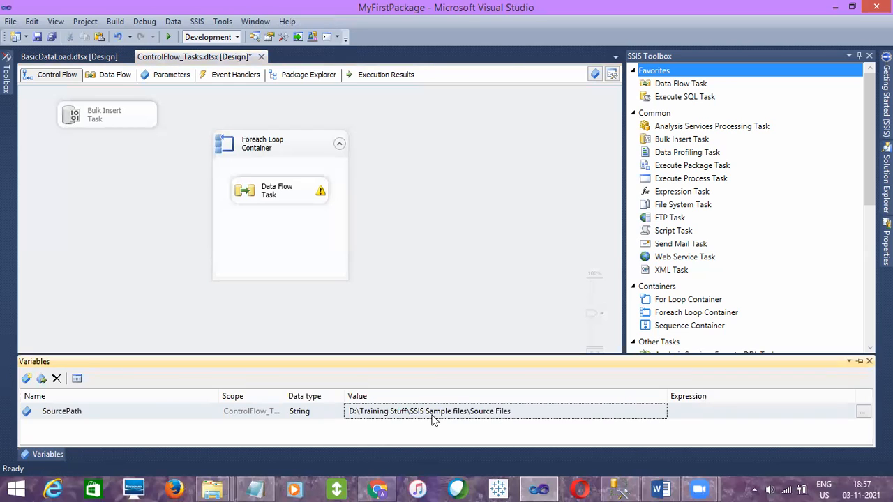
Start a property expression on the Flat File Connection Manager for its ConnectionString property
click(404, 316)
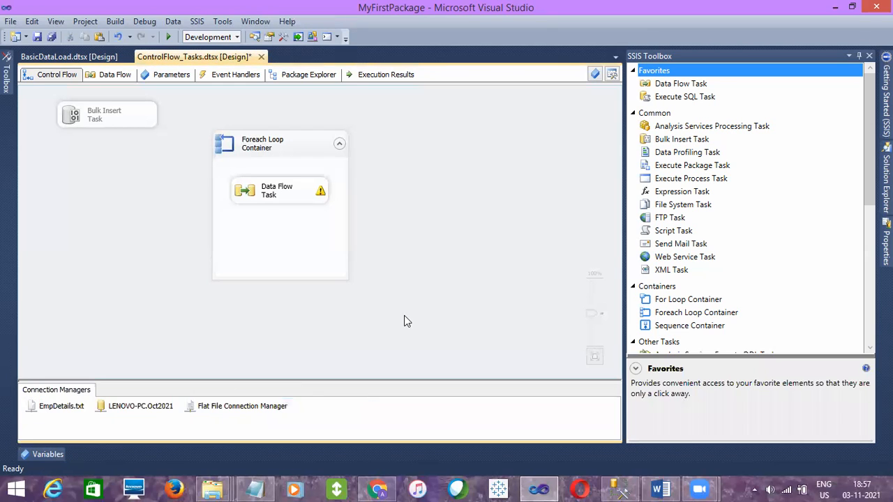
click(235, 408)
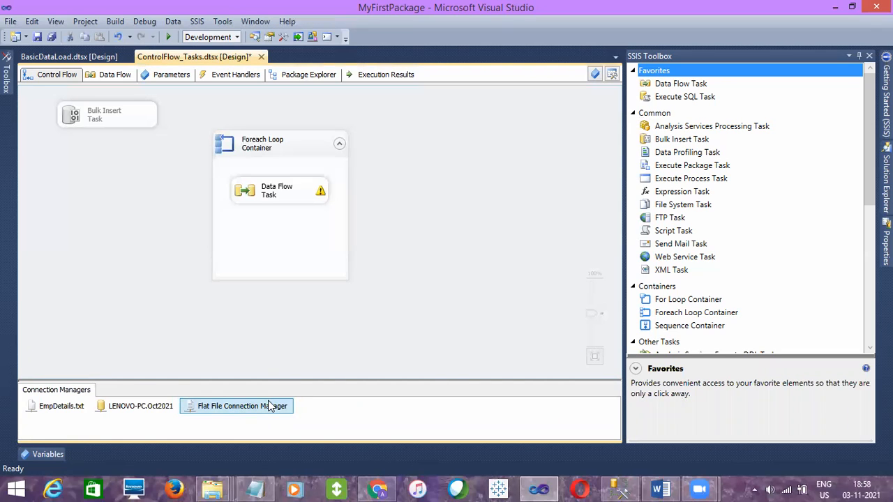
click(887, 241)
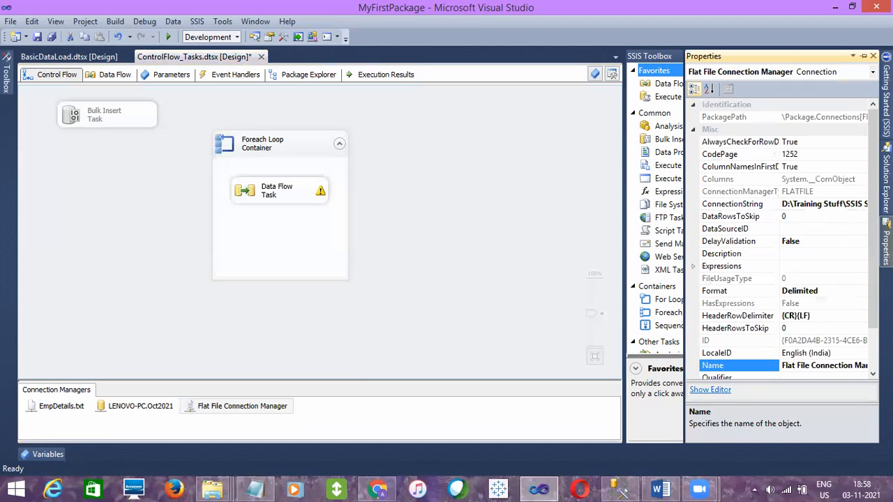
click(757, 268)
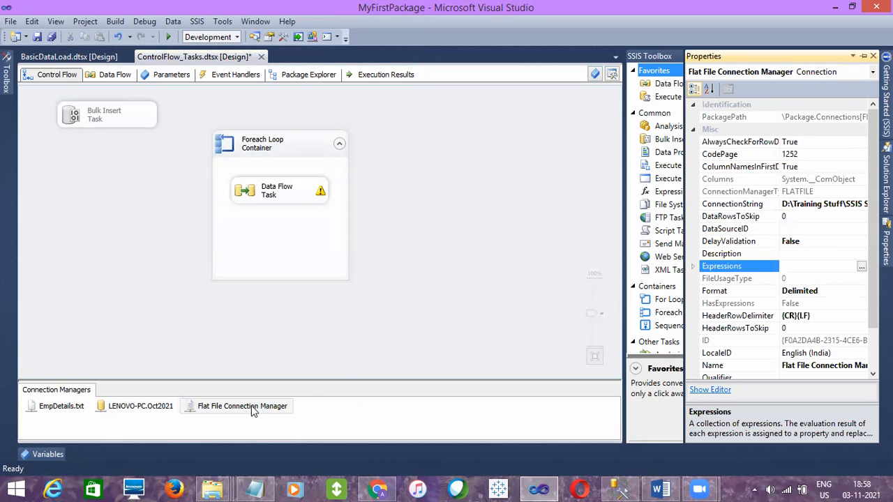
click(862, 269)
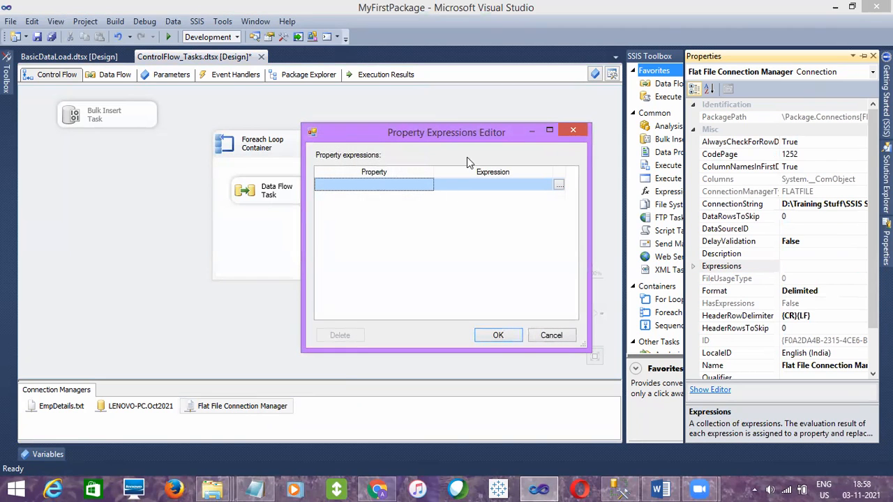
click(421, 187)
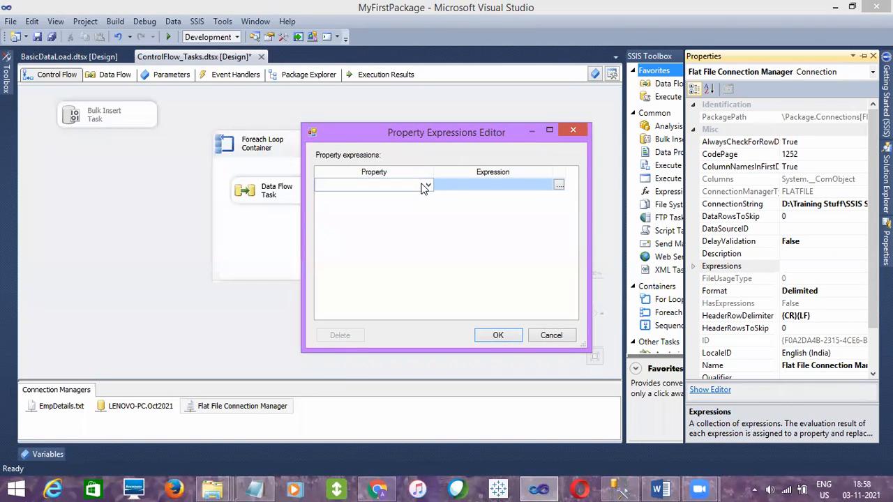
click(426, 186)
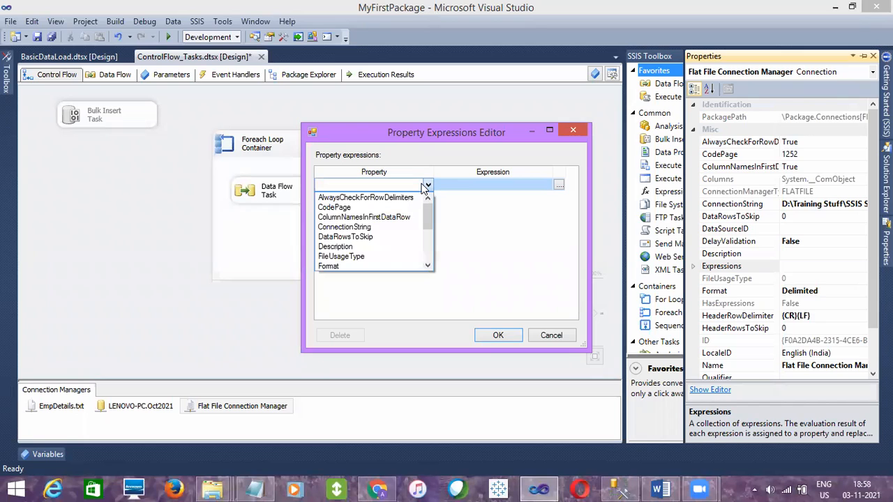
click(360, 228)
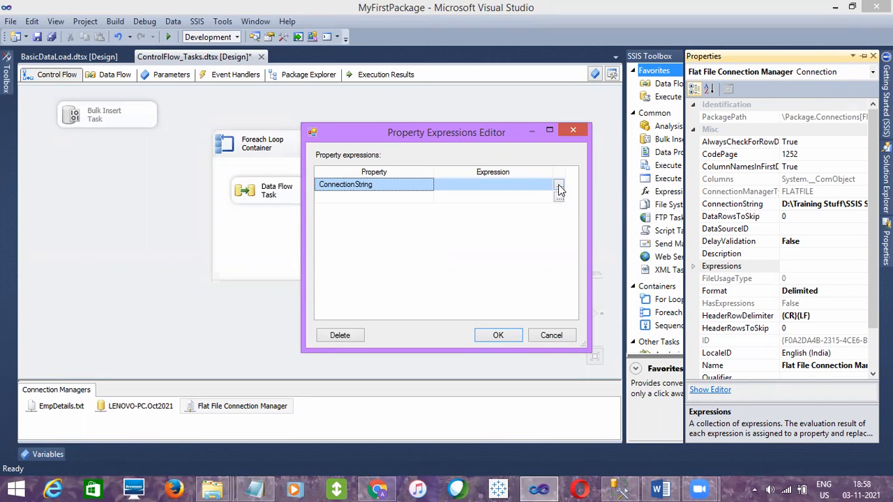
Open the Expression Builder for ConnectionString and select User::SourcePath among the variables and parameters
click(558, 185)
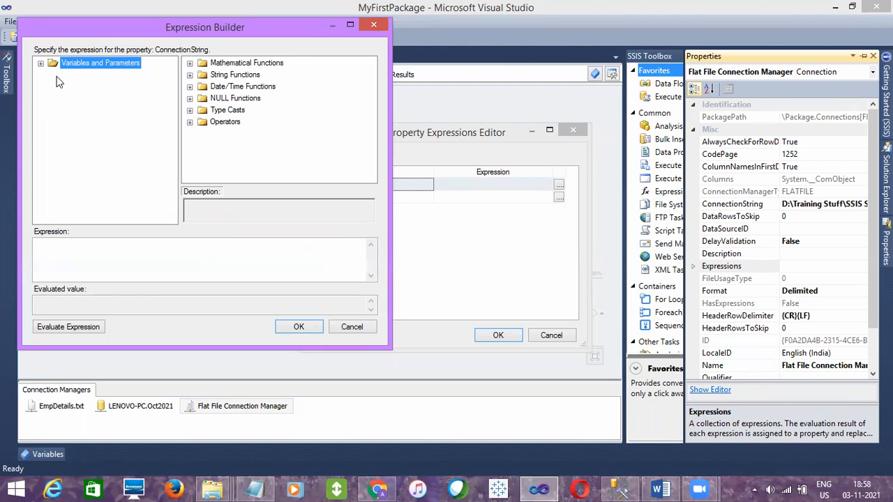
click(41, 63)
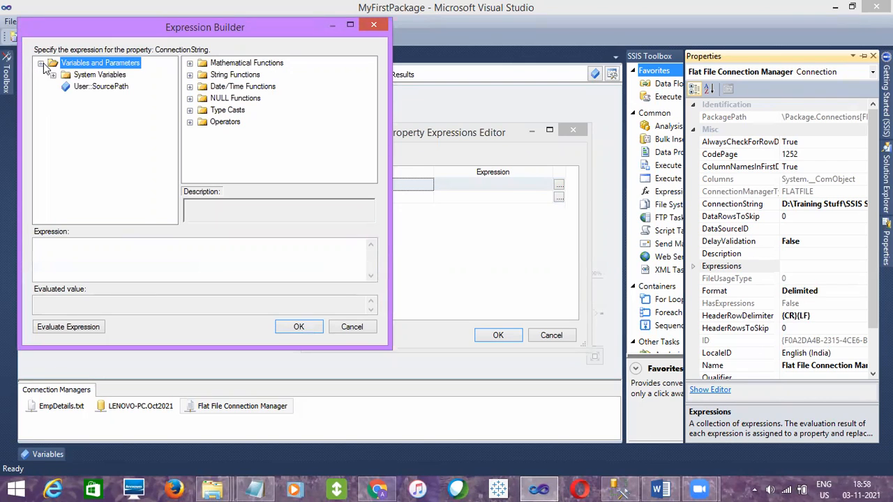
click(105, 88)
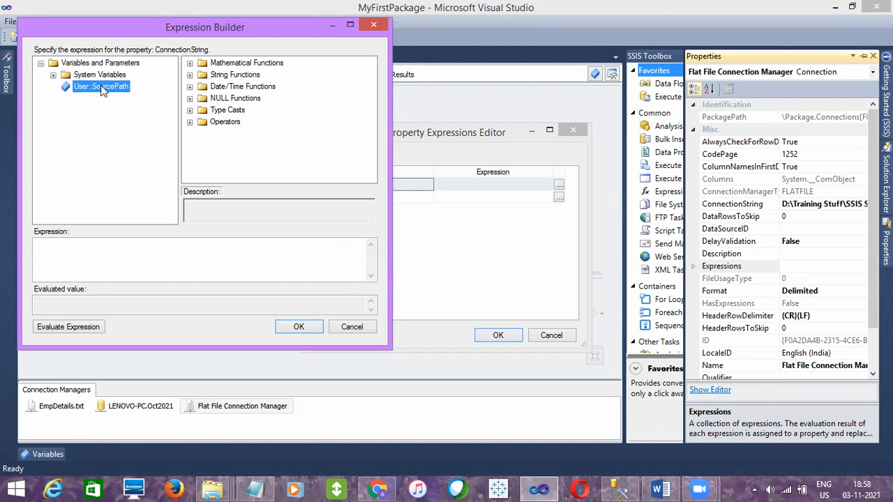
Look through the built-in System Variables available to the expression, including System::PackageName
click(56, 75)
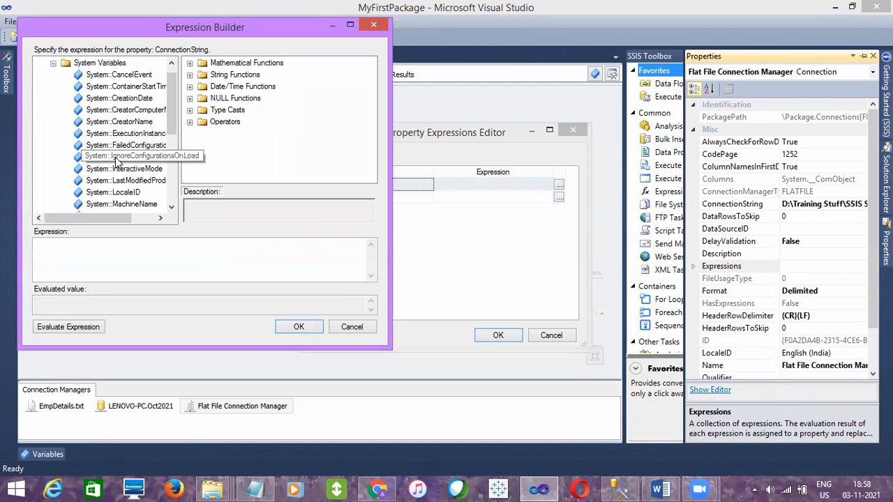
drag(103, 219, 122, 216)
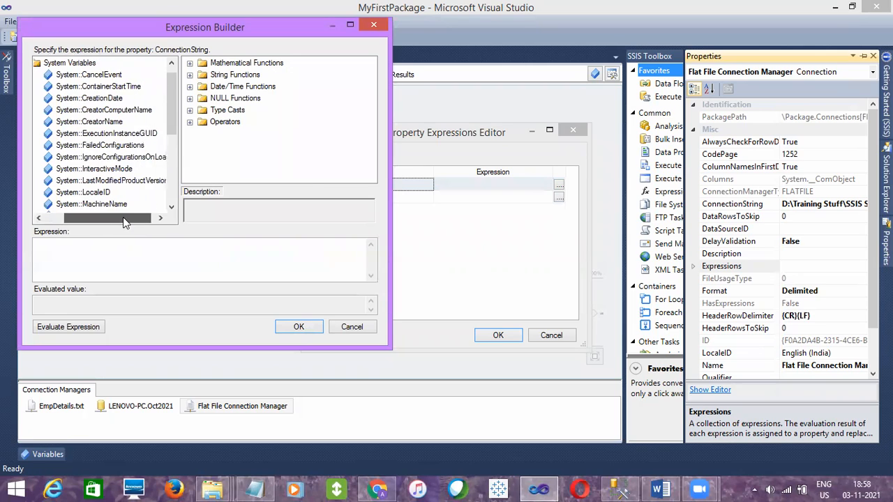
mouse_move(172, 127)
mouse_down()
mouse_move(173, 188)
mouse_move(180, 97)
mouse_move(175, 127)
mouse_up()
click(120, 181)
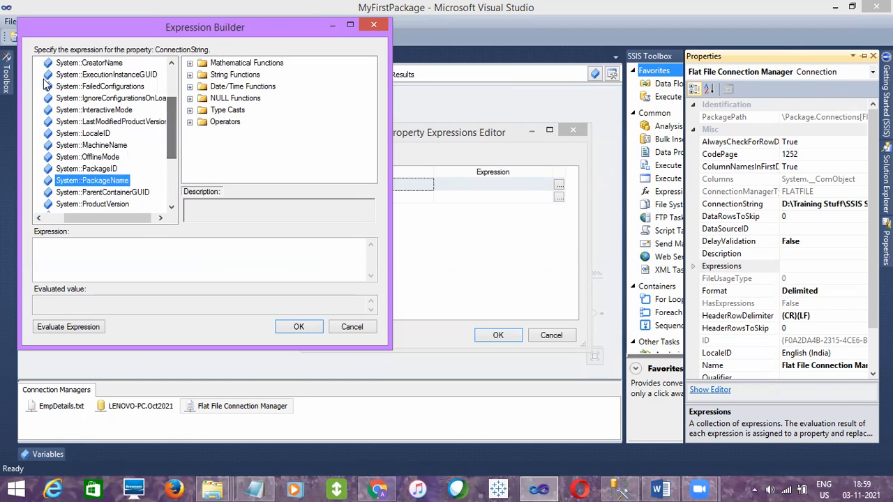
drag(114, 220, 91, 221)
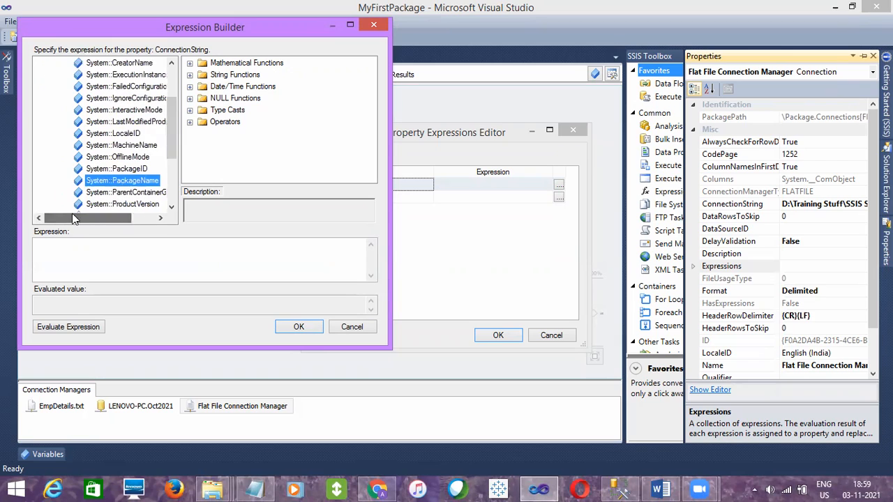
scroll(175, 121, up, 5)
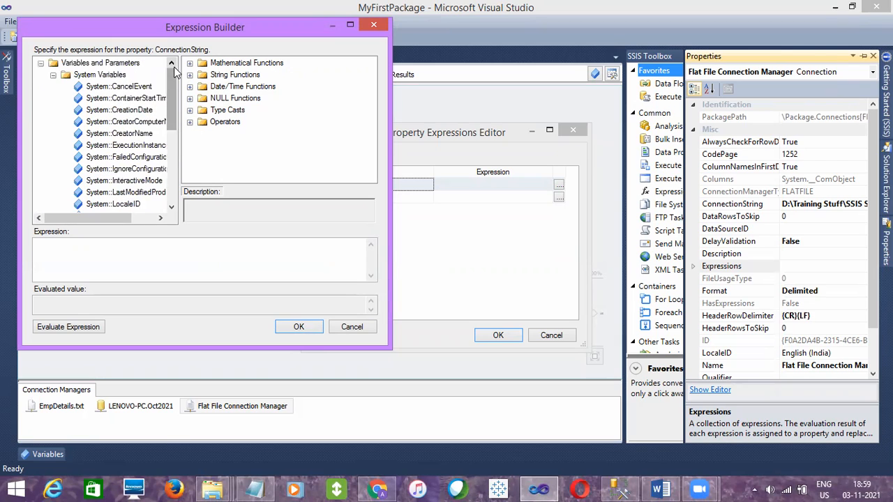
Build the ConnectionString expression as @[User::SourcePath] and evaluate it
click(53, 75)
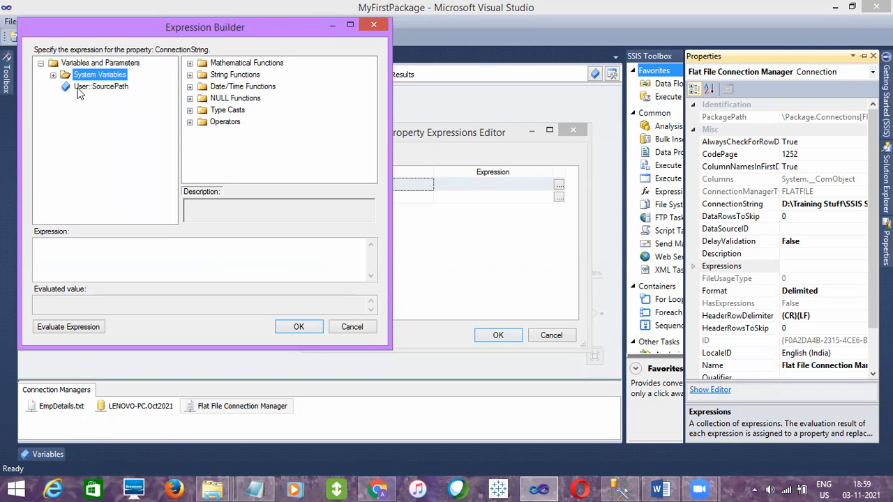
click(77, 88)
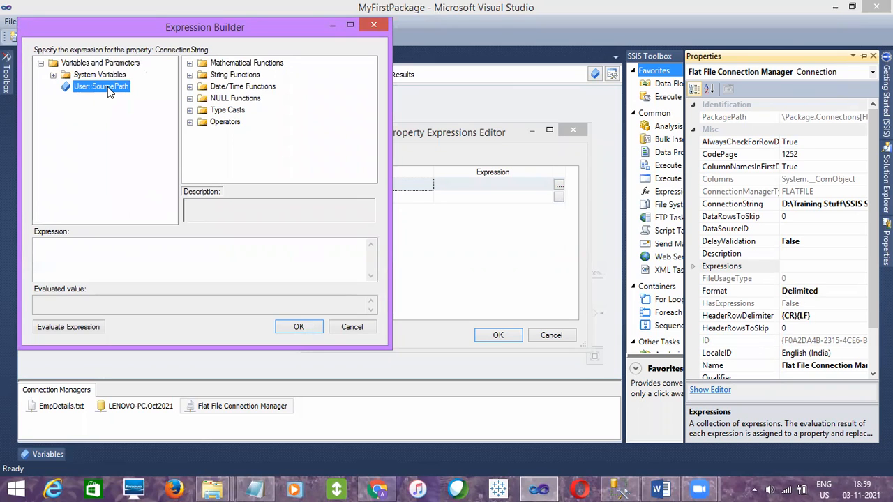
drag(107, 87, 104, 253)
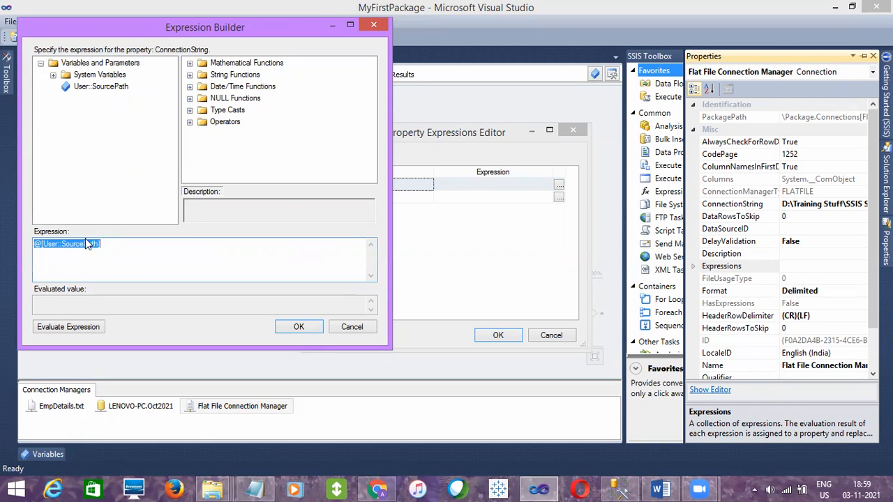
click(117, 247)
click(63, 327)
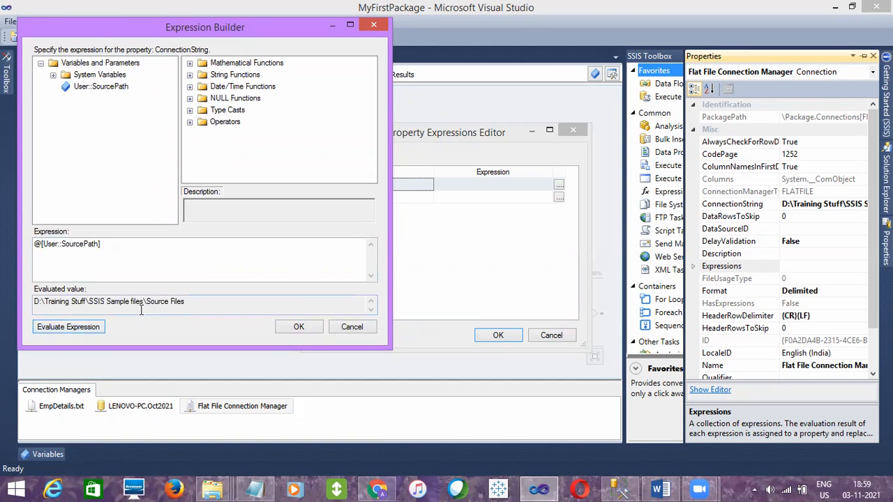
Check the evaluated folder path against the expression, accept the ConnectionString property expression and save the package
drag(183, 305, 25, 307)
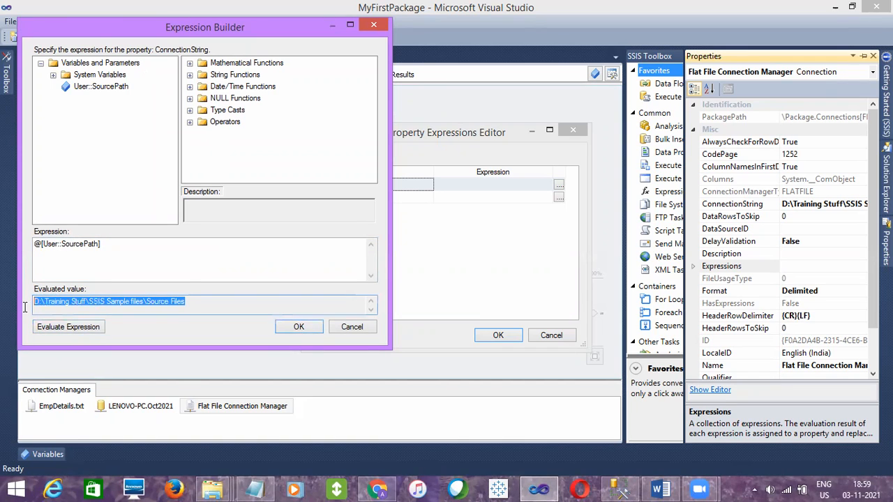
click(131, 259)
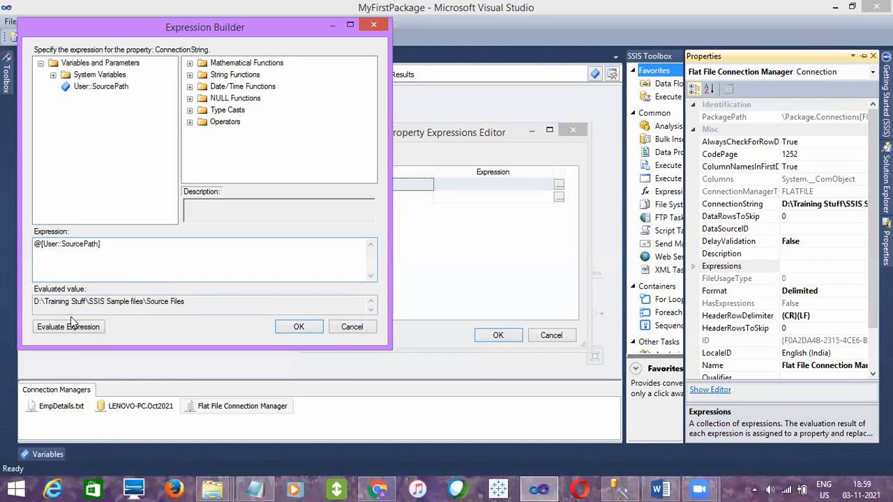
drag(115, 244, 33, 240)
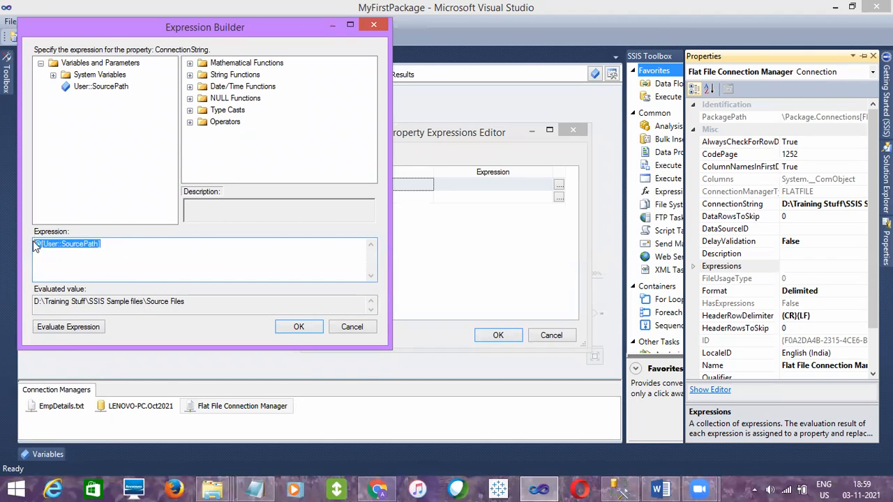
click(70, 327)
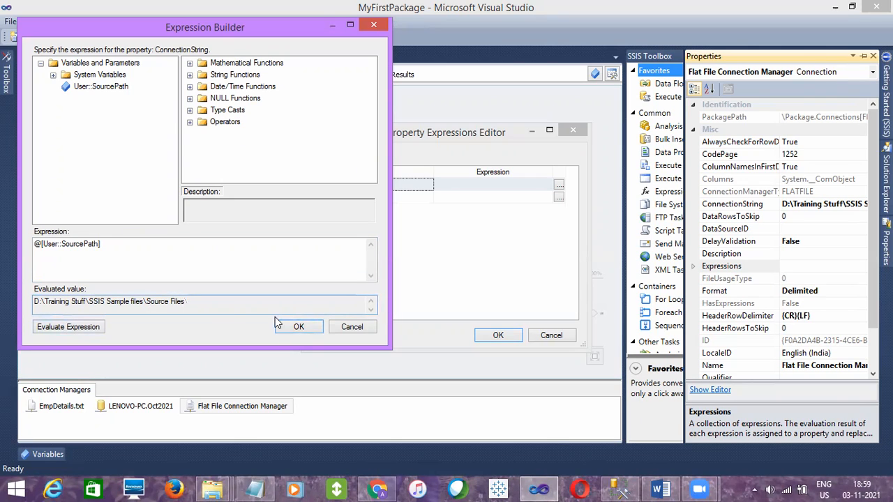
click(298, 325)
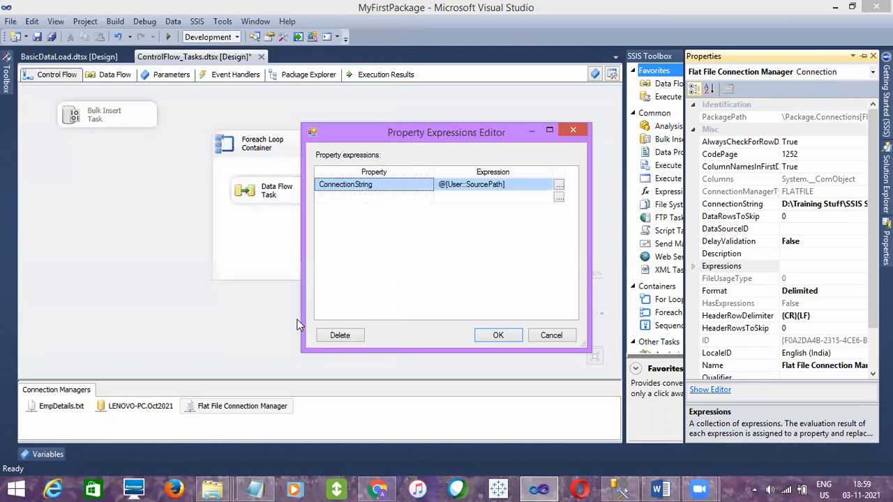
click(500, 335)
click(38, 37)
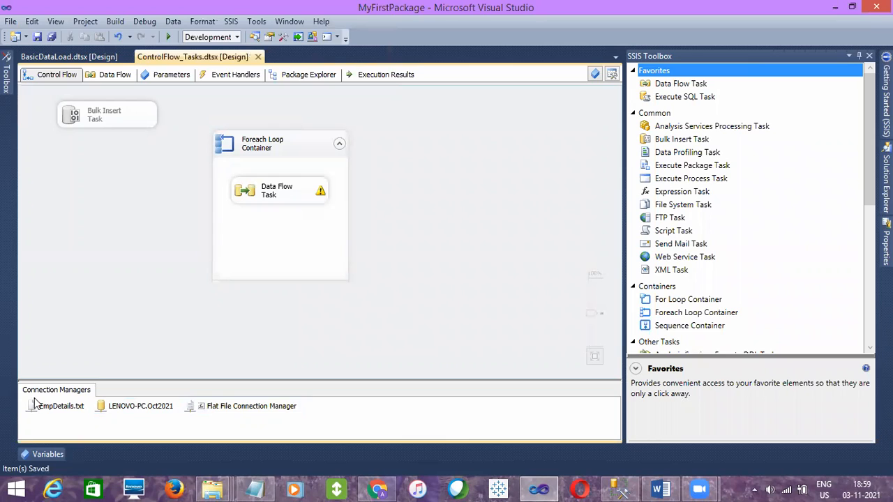
click(200, 409)
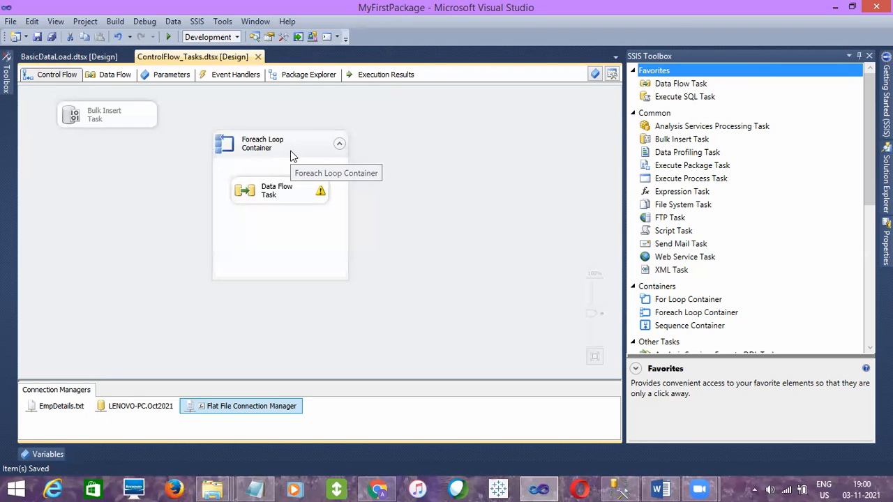
click(149, 226)
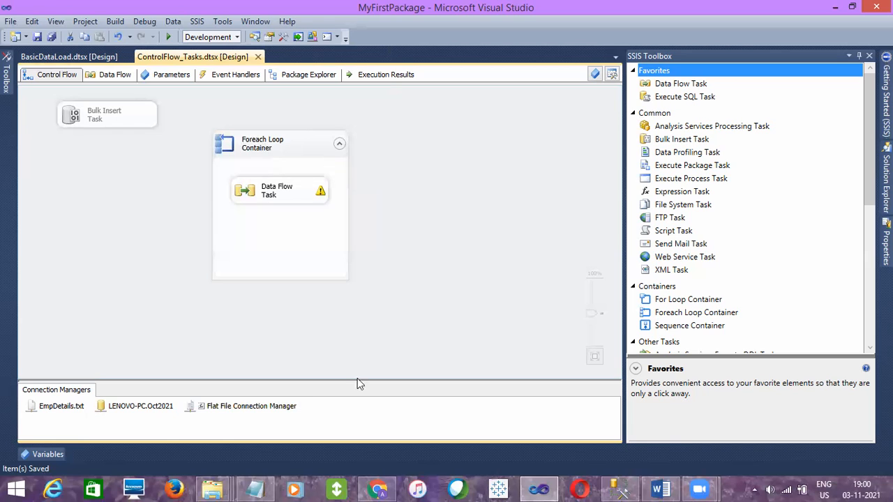
mouse_move(624, 487)
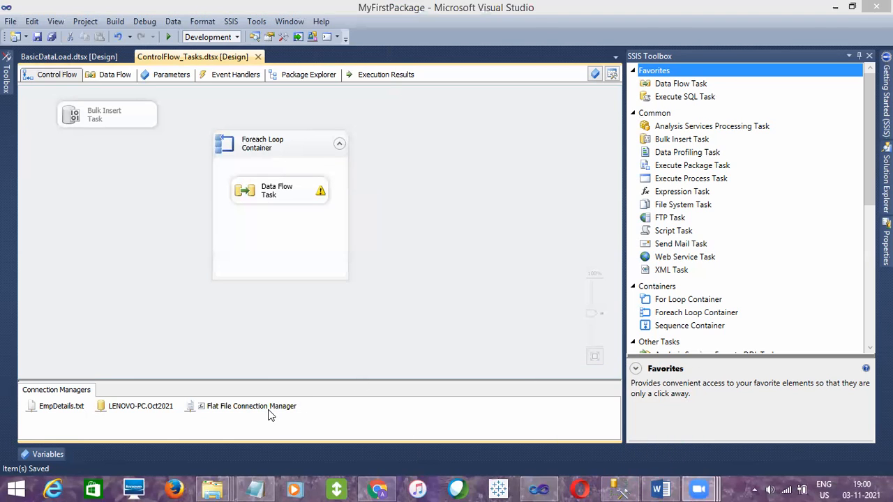
click(240, 408)
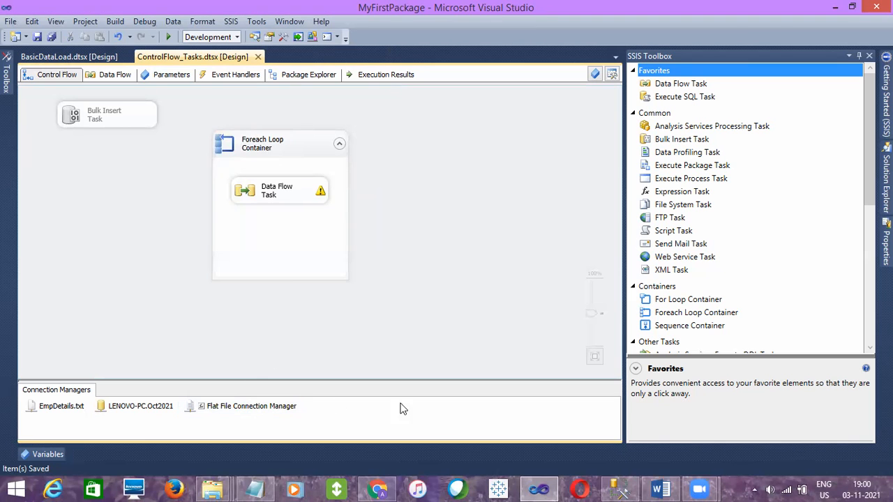
Switch to SQL Server Management Studio, run TRUNCATE TABLE [Oct2021].[dbo].[EmpDetails], remove that statement and rerun the SELECT query
click(620, 489)
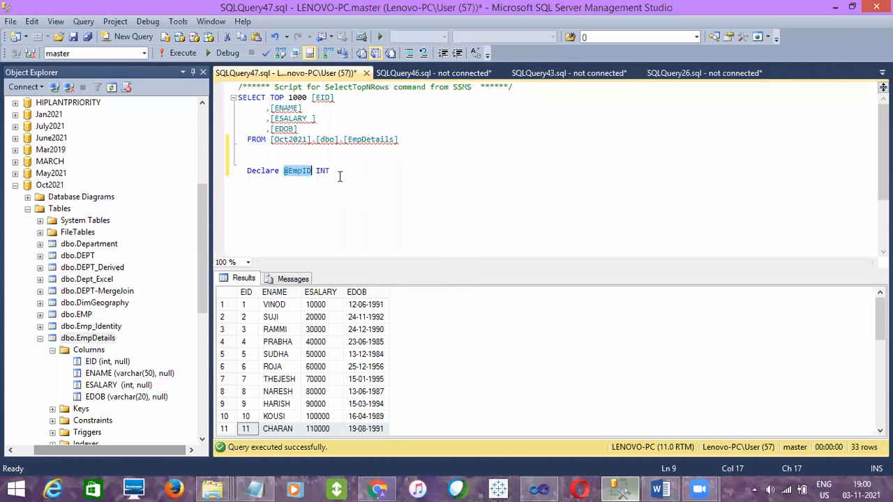
key(ctrl+z)
key(ctrl+z)
key(ctrl+z)
key(ctrl+z)
key(ctrl+z)
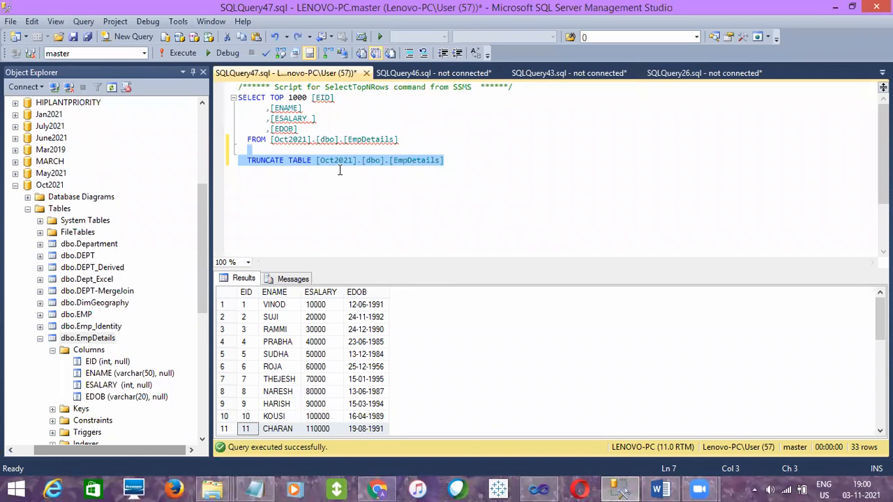
key(F5)
key(Delete)
key(F5)
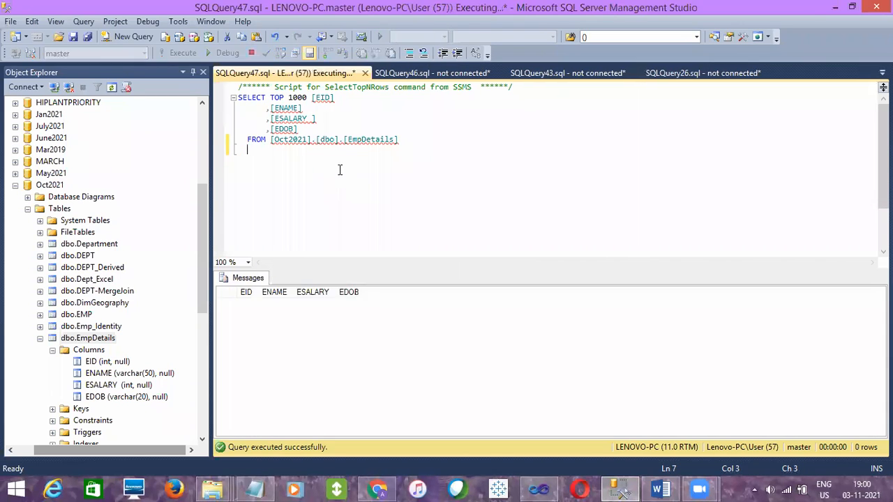
Switch back to Visual Studio and execute the ControlFlow_Tasks.dtsx package
click(539, 489)
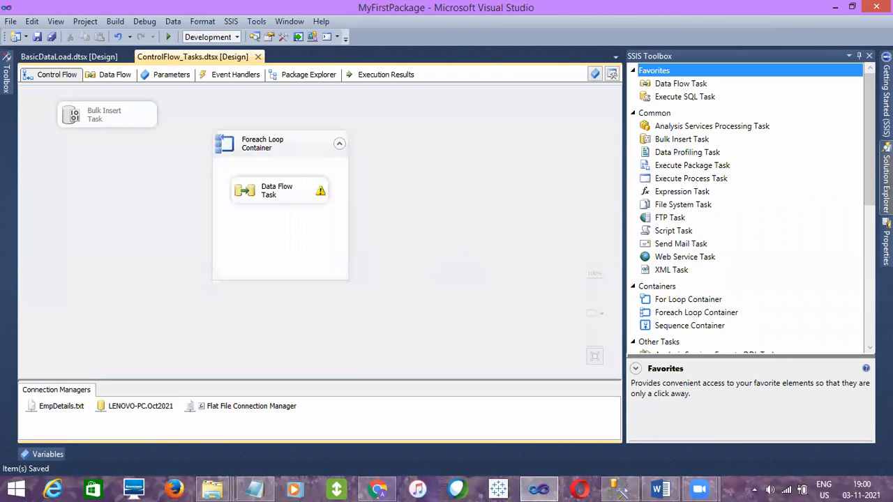
click(886, 178)
right_click(779, 151)
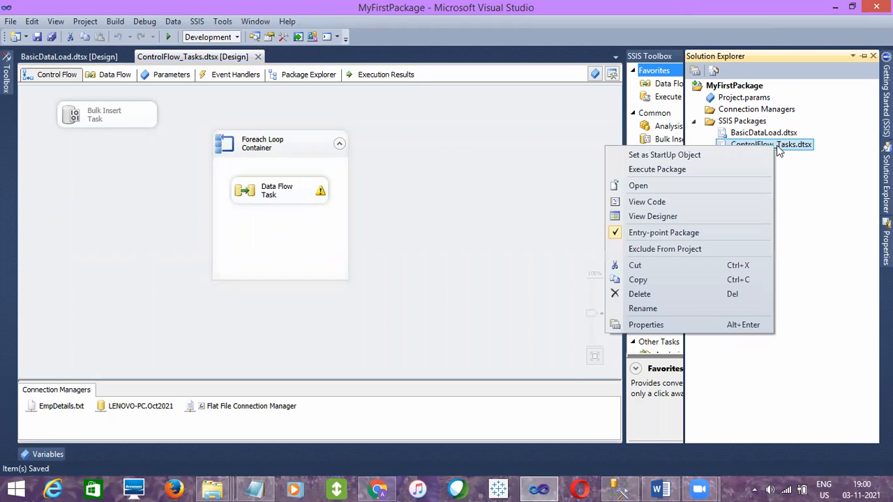
click(661, 170)
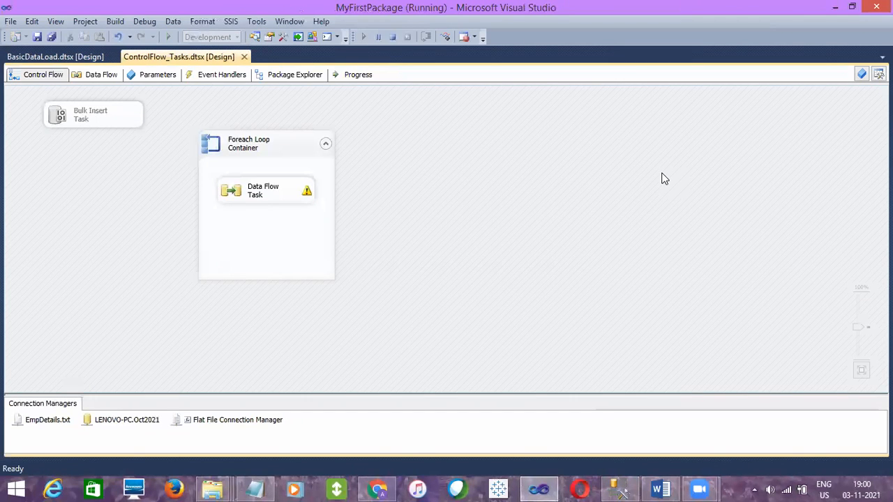
Examine the Flat File Source errors in the package's execution progress log, and stop debugging
click(354, 75)
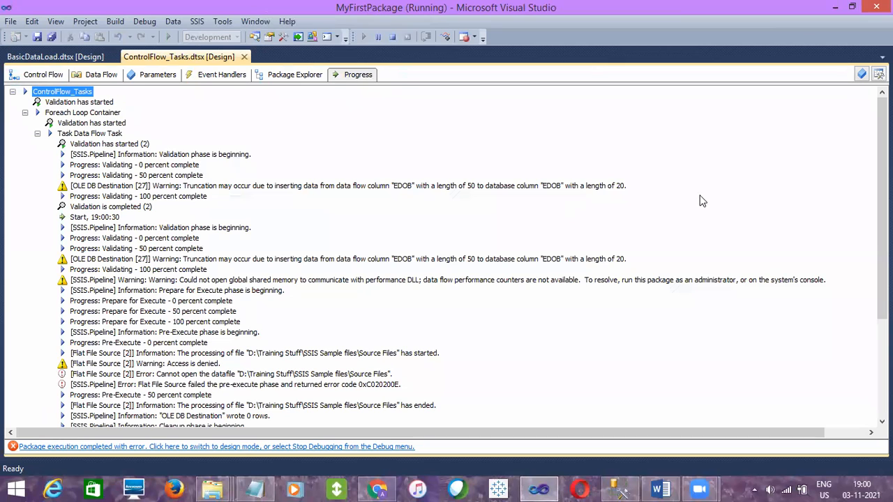
click(232, 376)
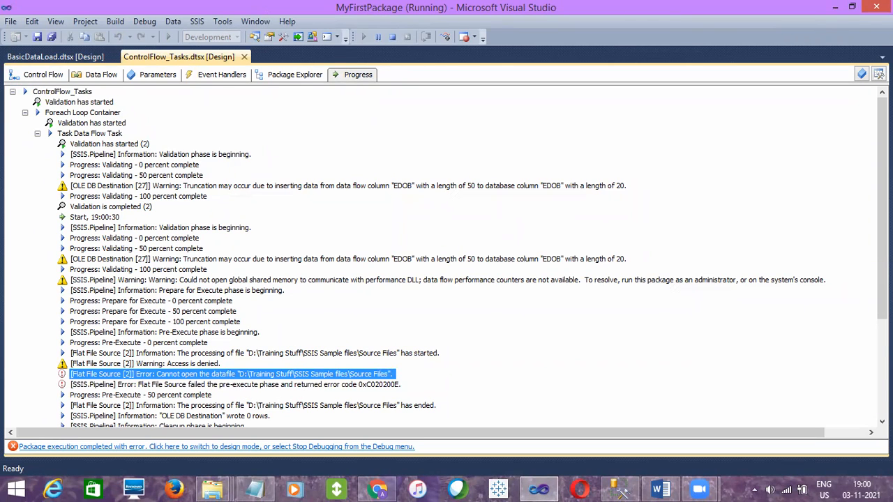
scroll(677, 252, down, 5)
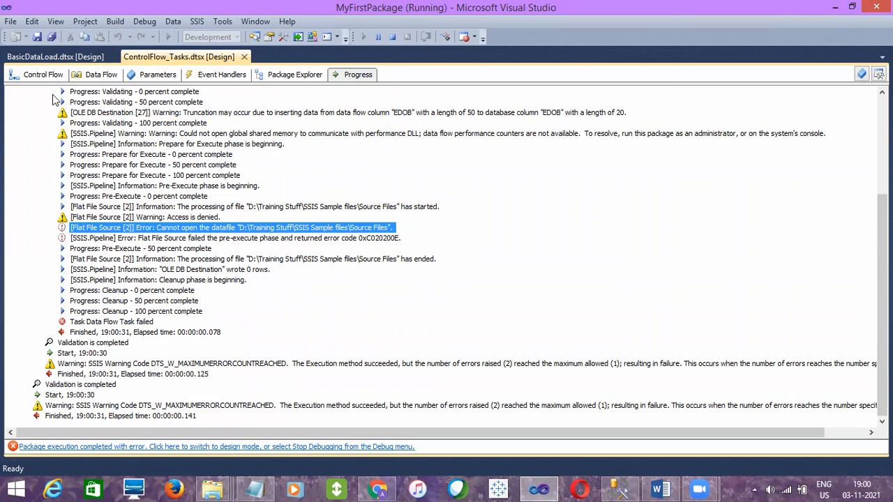
click(54, 72)
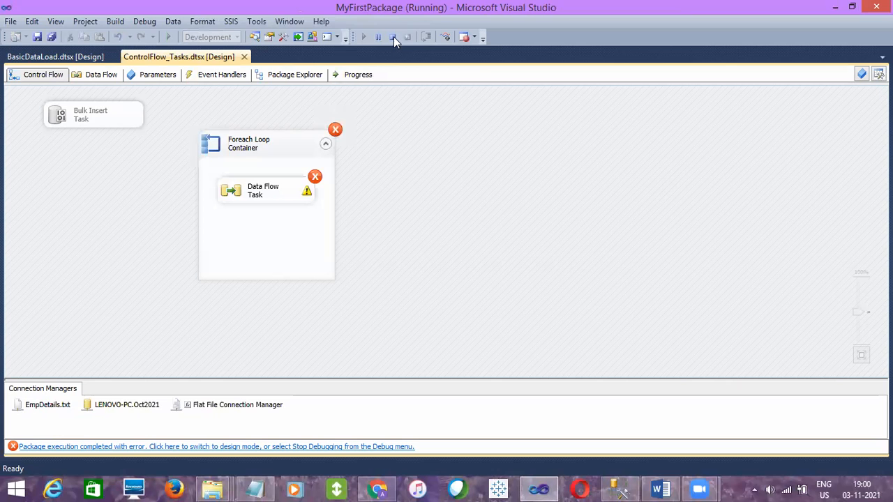
click(394, 37)
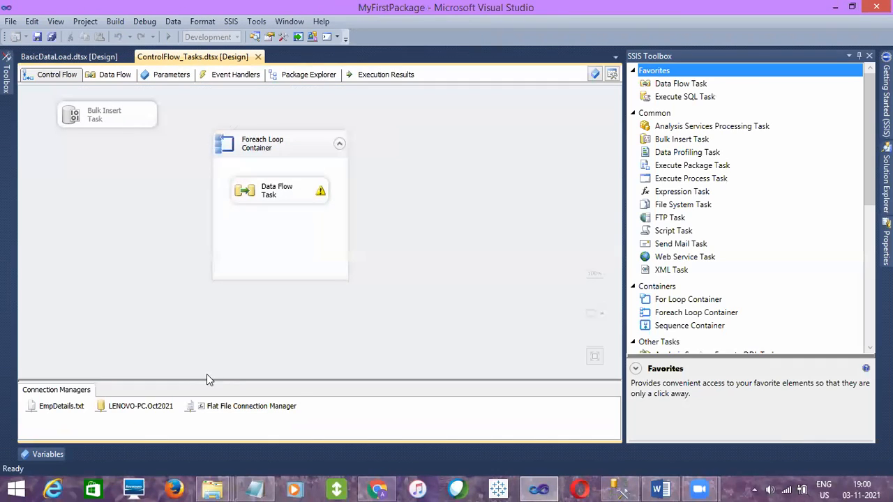
Map the Foreach Loop Container's collection value to the variable User::SourcePath at index 0
click(199, 409)
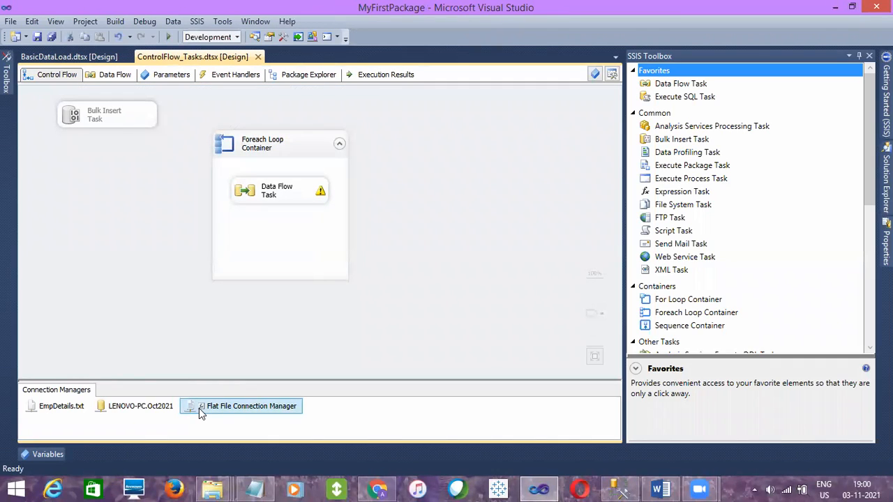
double_click(267, 140)
click(255, 141)
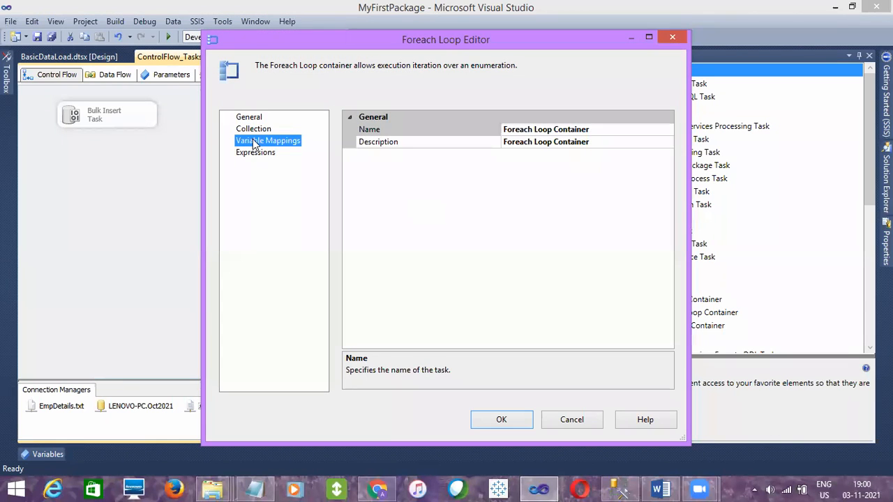
click(253, 129)
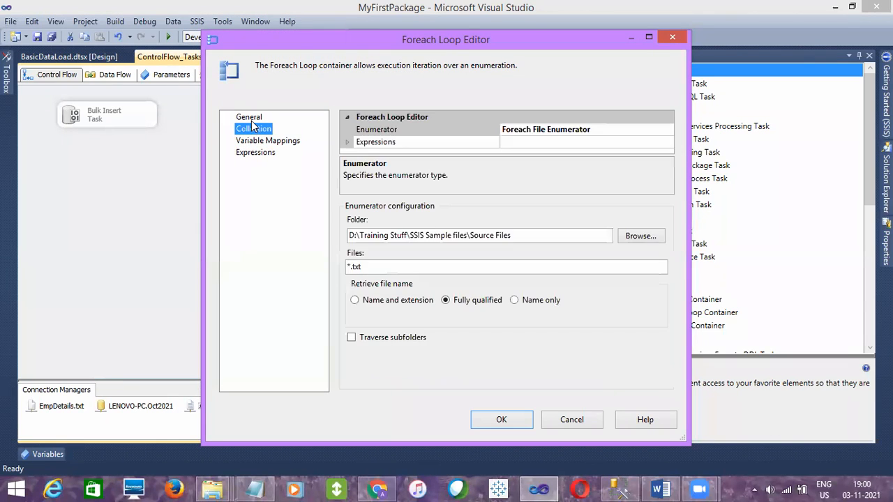
click(252, 118)
click(253, 141)
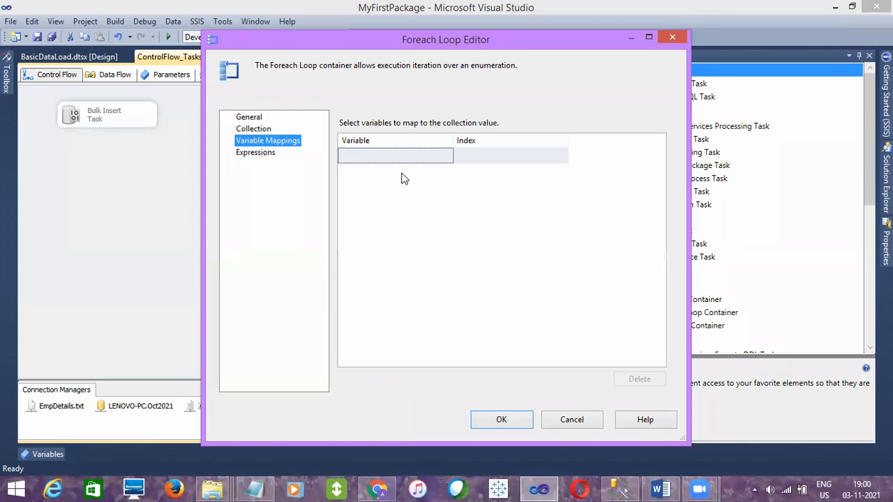
click(446, 156)
click(447, 155)
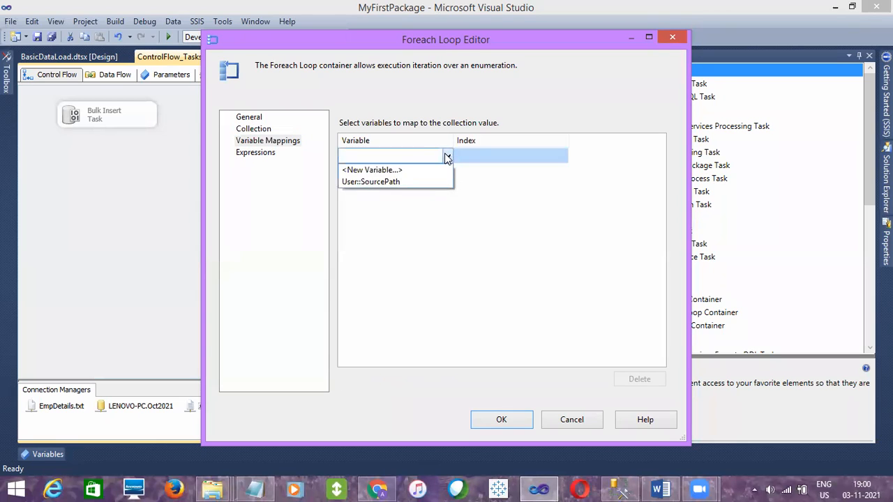
click(398, 183)
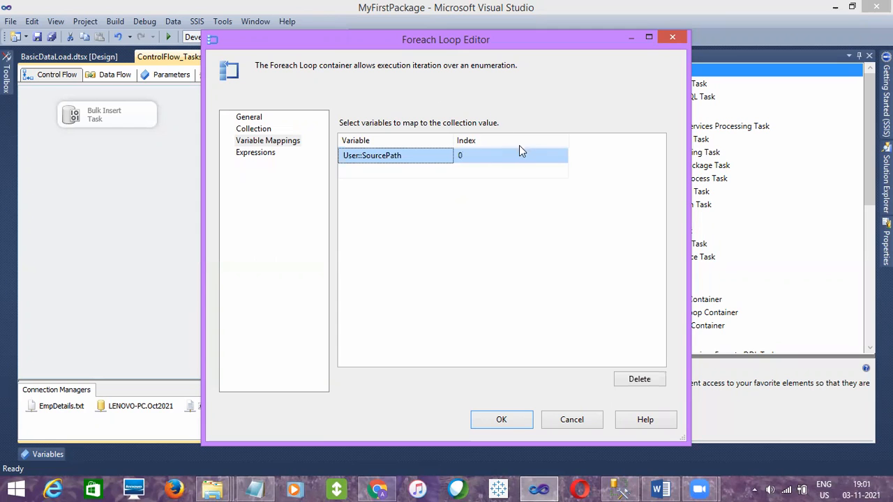
click(498, 419)
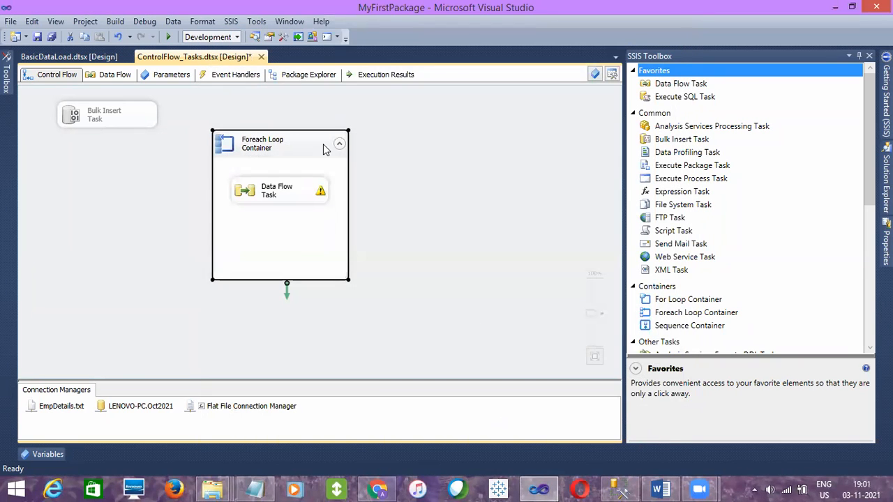
Reopen the Foreach Loop Container's editor and review its variable mapping
double_click(323, 144)
click(255, 140)
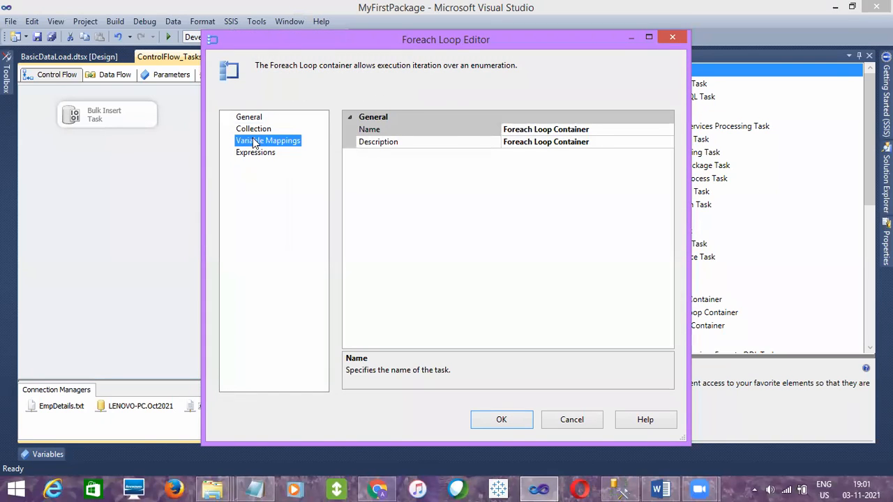
click(403, 158)
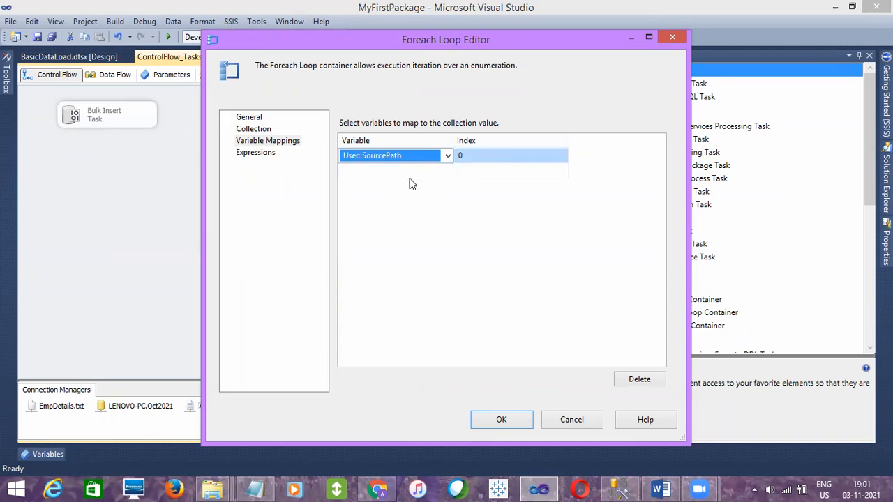
click(407, 180)
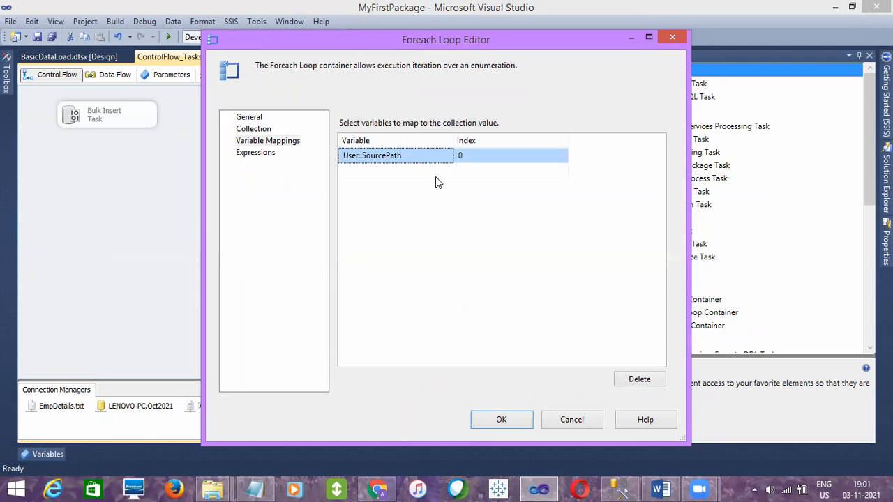
Accept the loop mapping and save the package, and rerun the EmpDetails query in SQL Server Management Studio
click(485, 421)
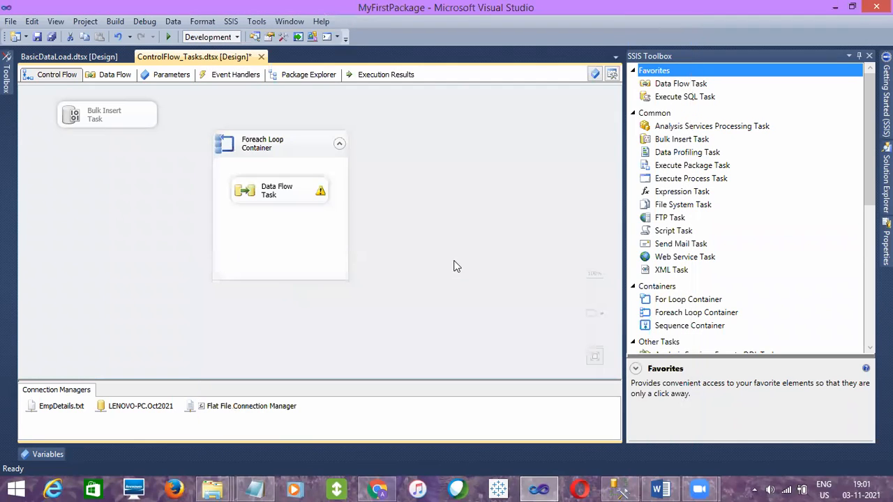
click(37, 37)
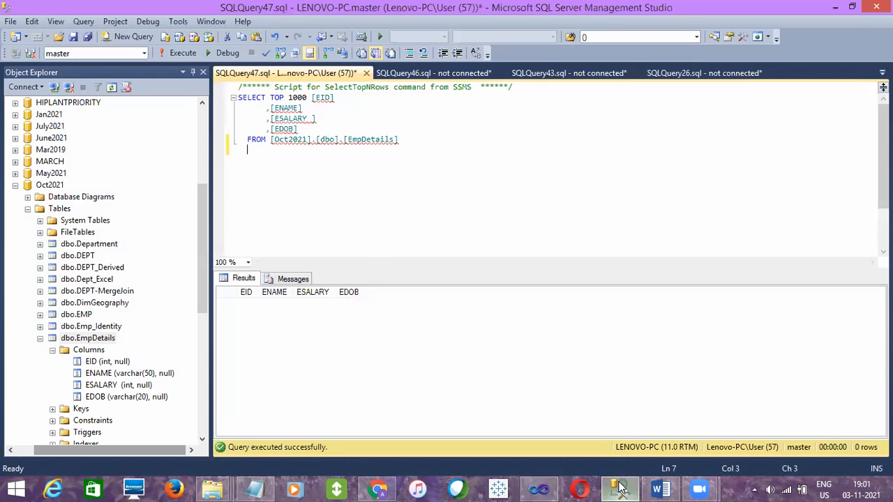
click(619, 489)
click(180, 56)
Switch back to Visual Studio and execute the ControlFlow_Tasks.dtsx package from the project's SSIS packages
key(alt+Tab)
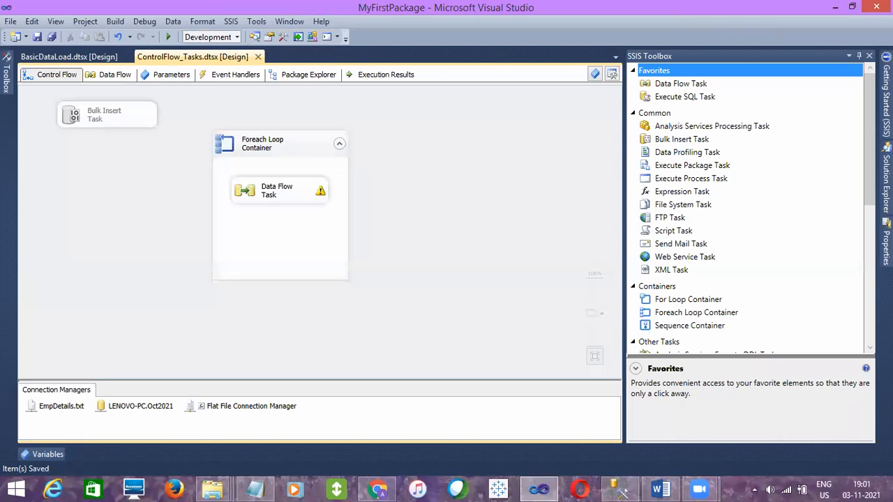
mouse_move(886, 182)
click(791, 145)
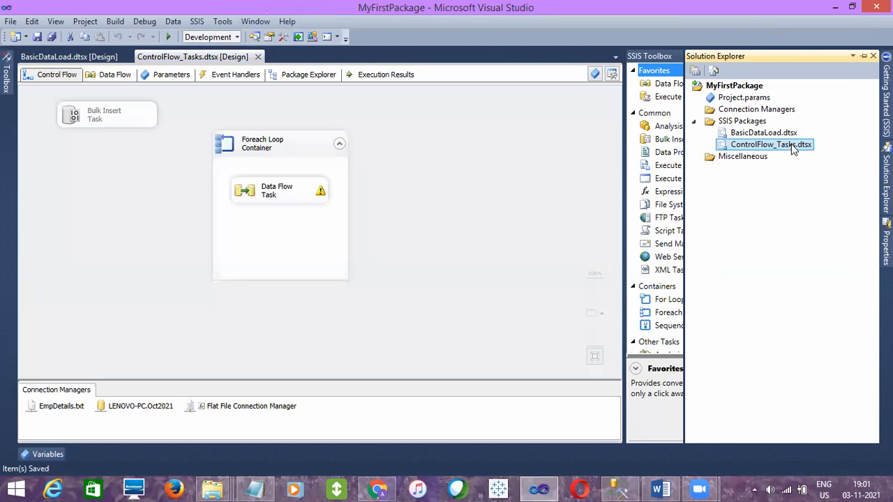
right_click(791, 144)
click(703, 168)
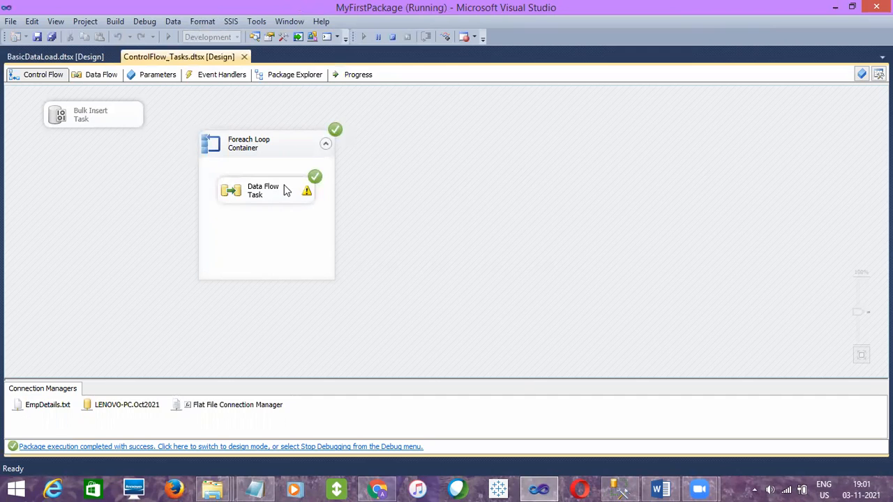
Switch to SQL Server Management Studio, rerun the EmpDetails query, and examine the loaded rows in an enlarged results area
click(616, 488)
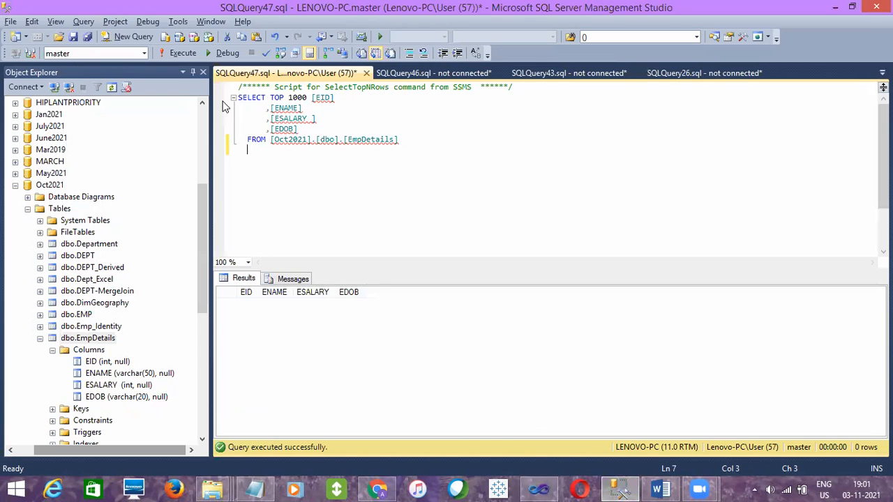
click(181, 53)
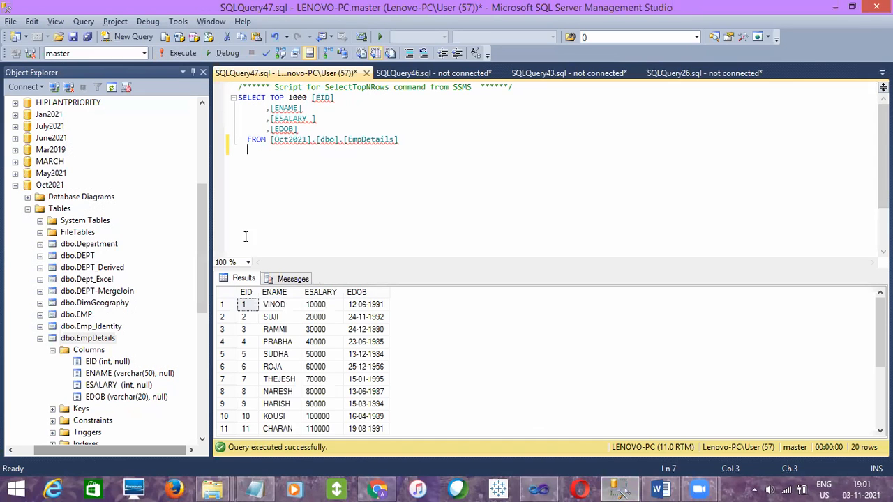
click(310, 355)
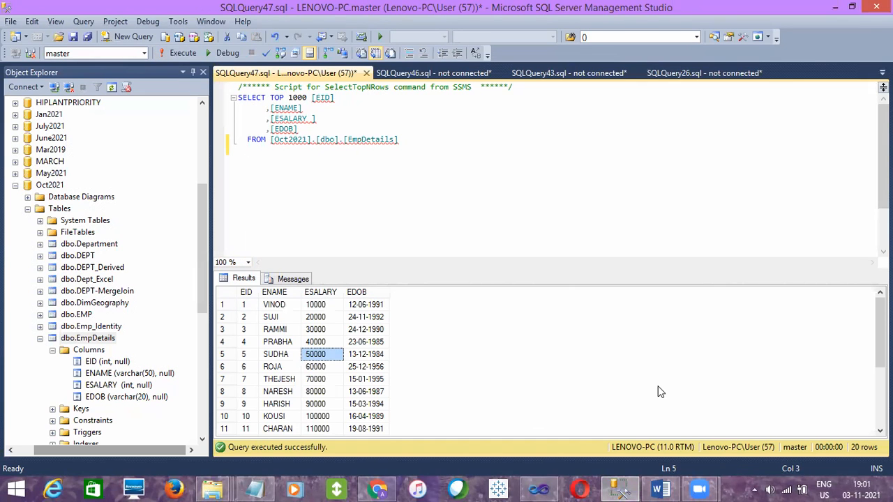
drag(606, 270, 587, 178)
click(286, 252)
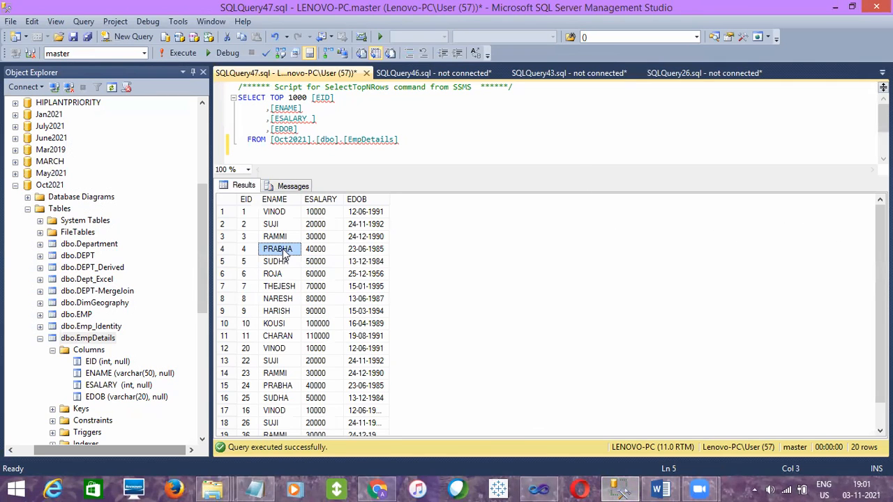
click(224, 335)
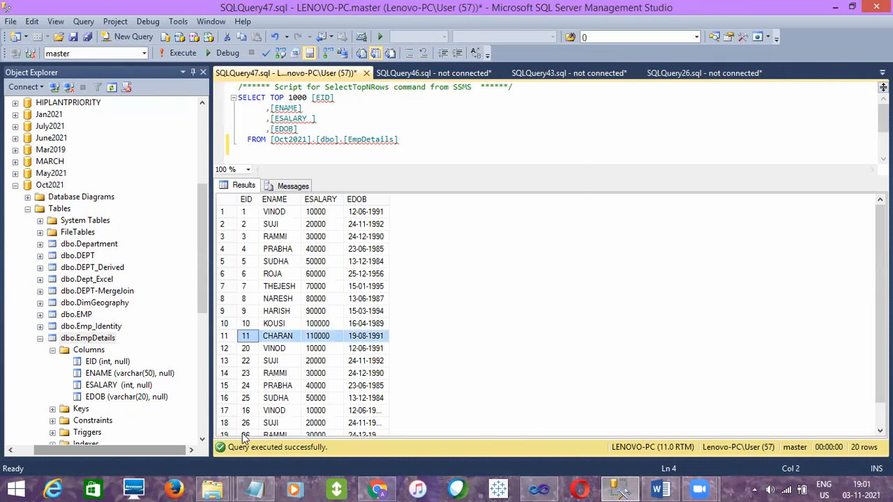
Open the EmpDetails text file from the Source Files folder to check its records, and close it
mouse_move(215, 489)
click(122, 439)
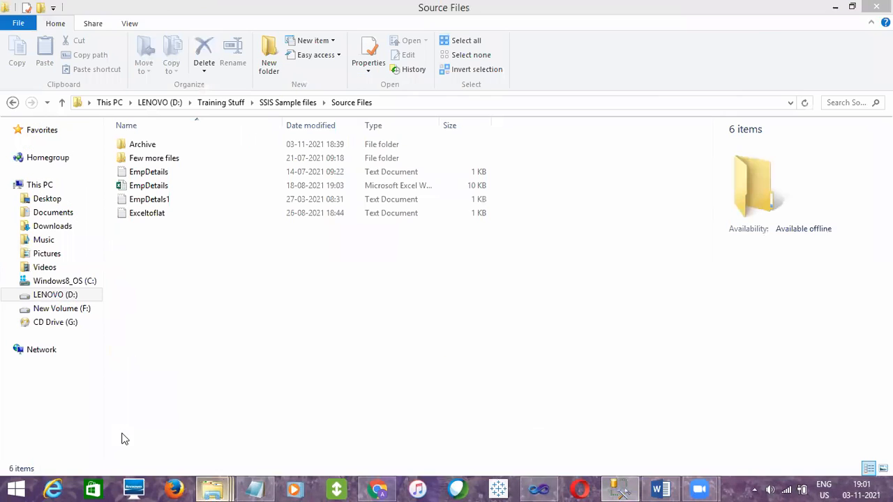
double_click(163, 173)
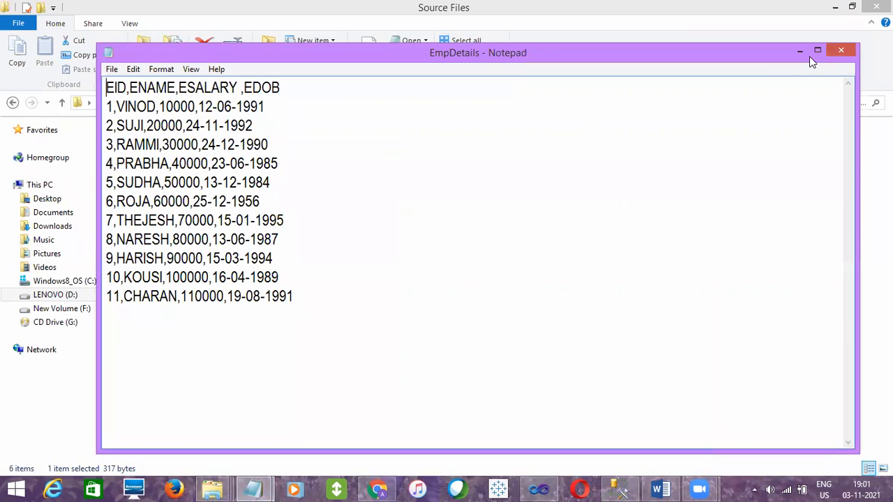
click(840, 51)
Open the EmpDetals1 text file, compare its records with the matching EmpDetails query rows, and close the file
double_click(162, 201)
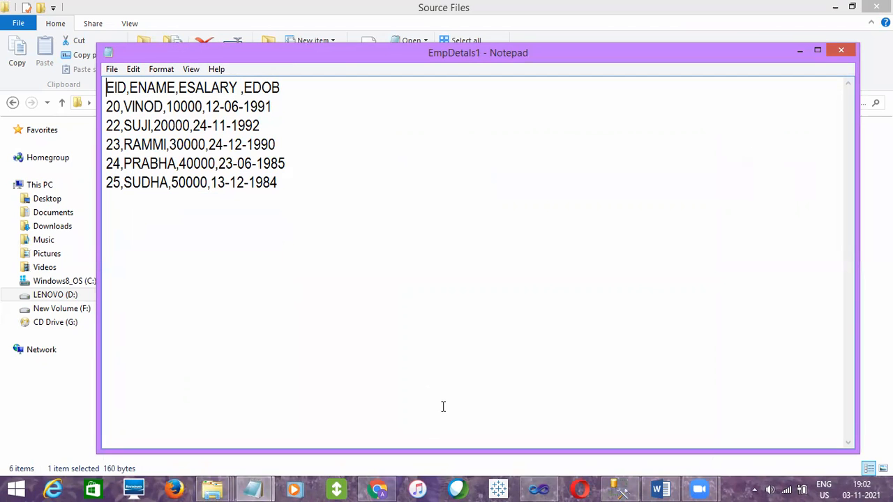
click(628, 488)
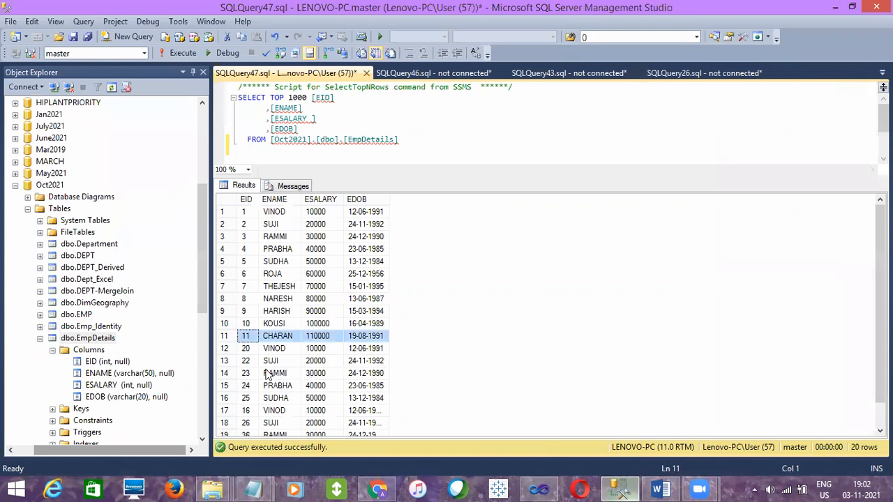
click(249, 351)
click(250, 363)
click(250, 374)
click(250, 386)
click(249, 397)
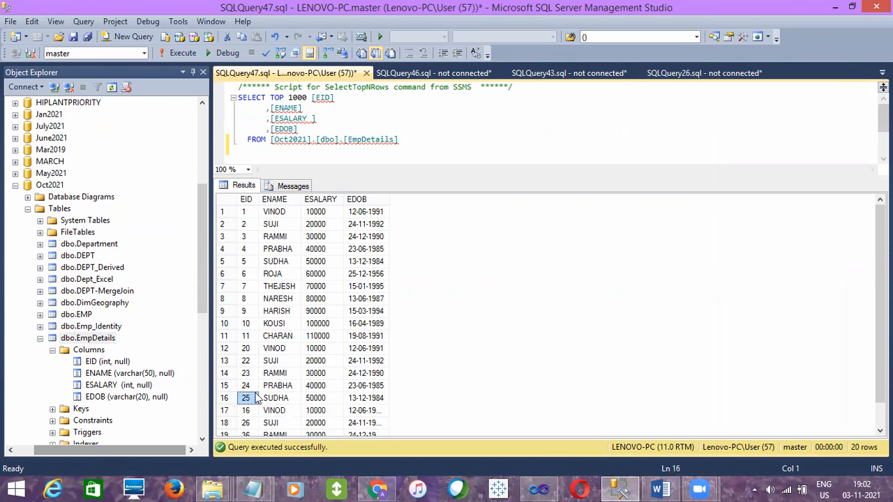
click(226, 399)
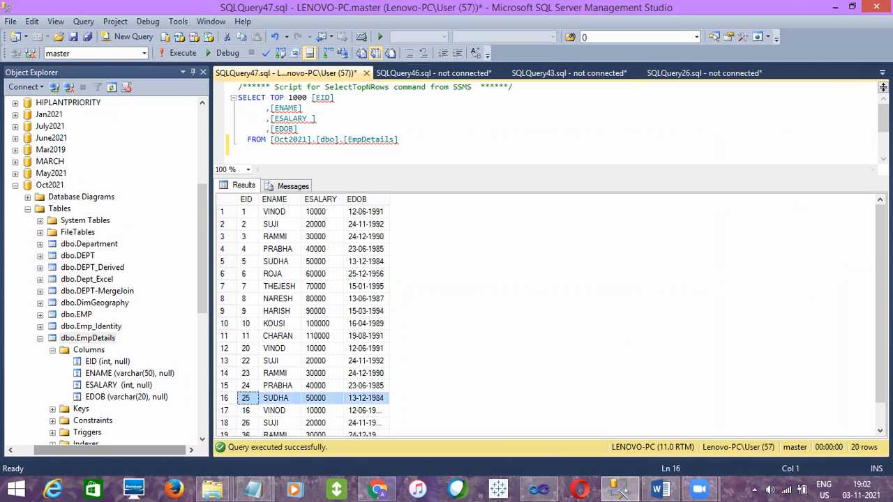
drag(881, 262, 881, 288)
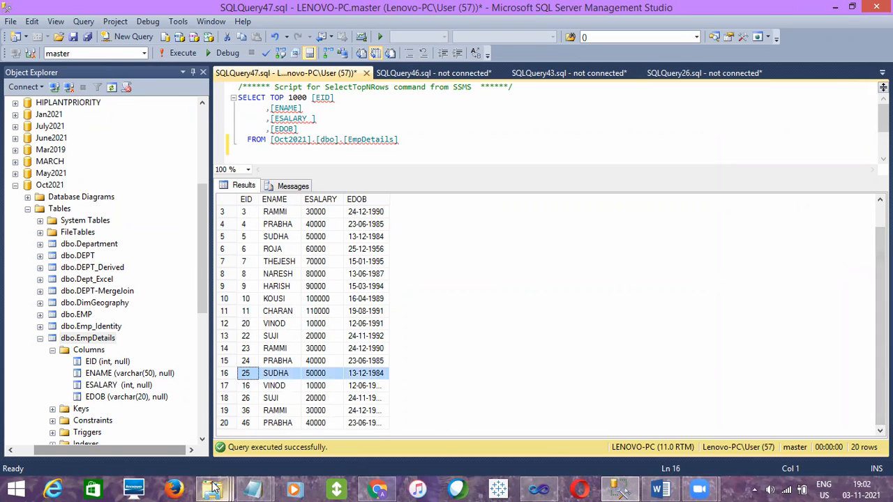
mouse_move(269, 487)
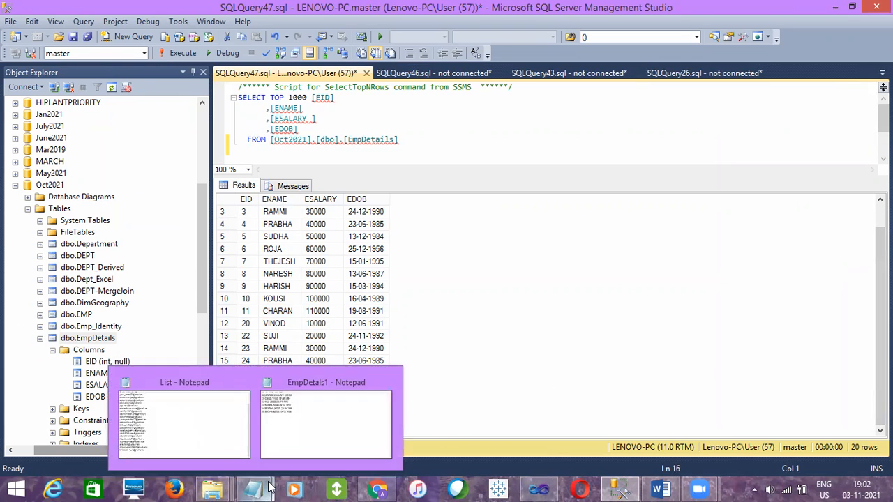
click(389, 381)
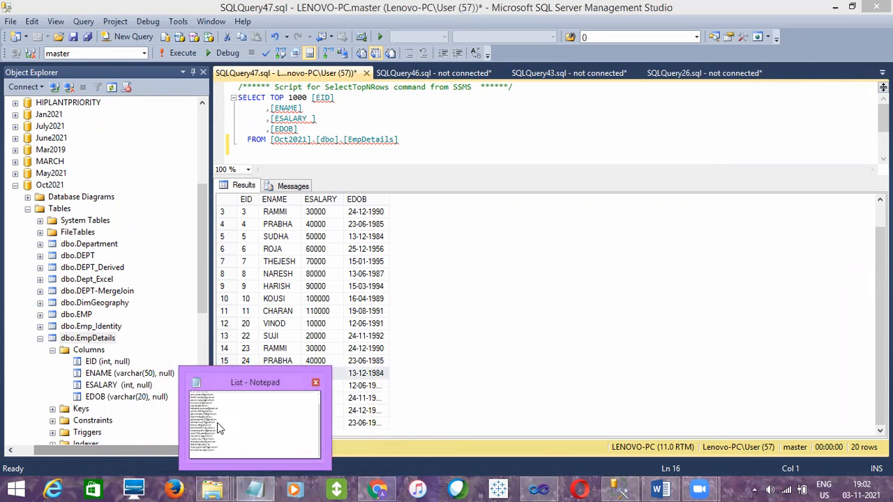
Open the Exceltoflat text file from Source Files and compare its records with the last rows of the EmpDetails query results
mouse_move(213, 489)
click(56, 410)
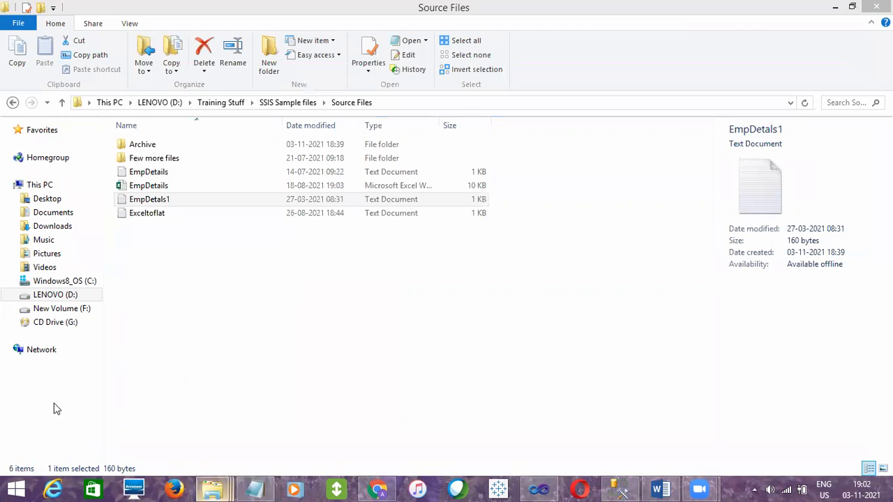
double_click(161, 213)
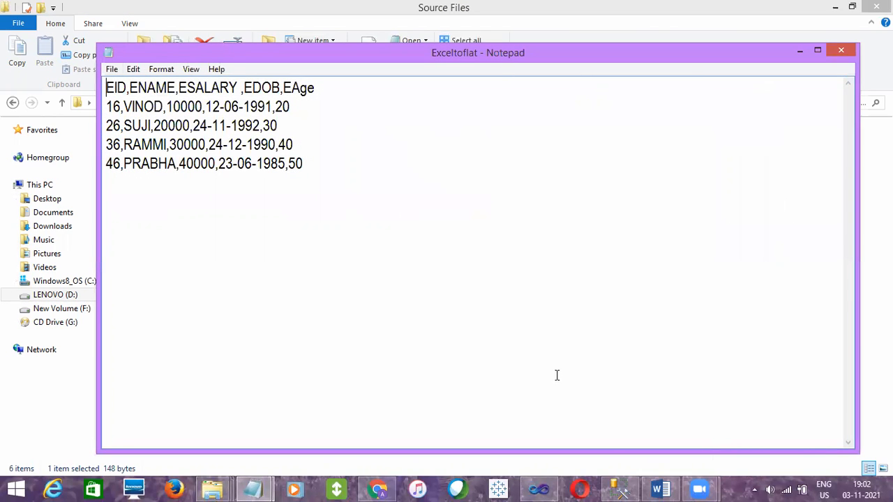
click(620, 489)
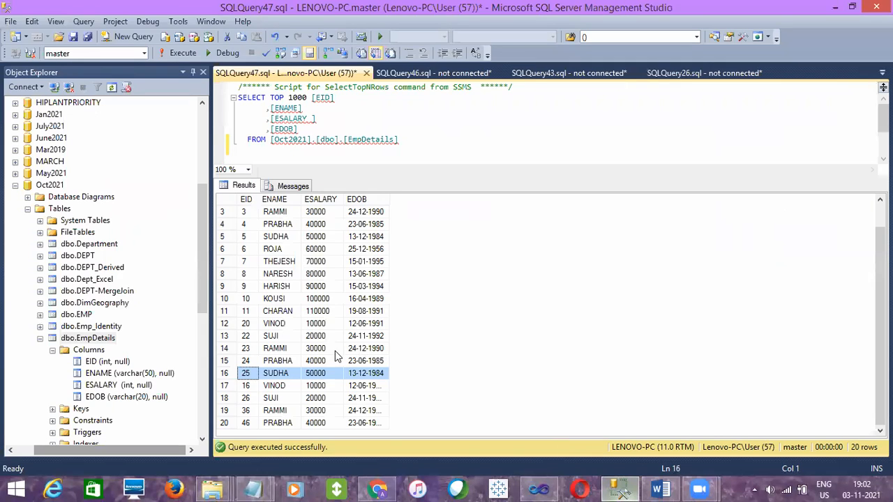
click(248, 386)
click(248, 399)
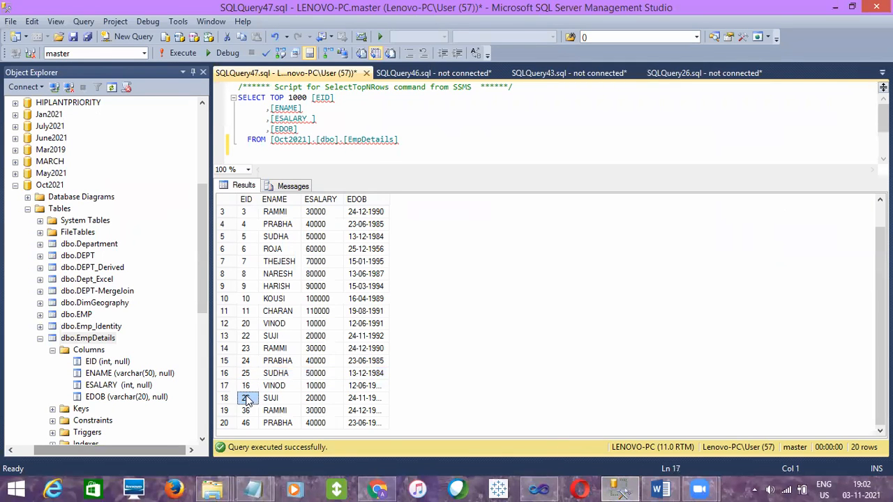
click(248, 410)
click(248, 423)
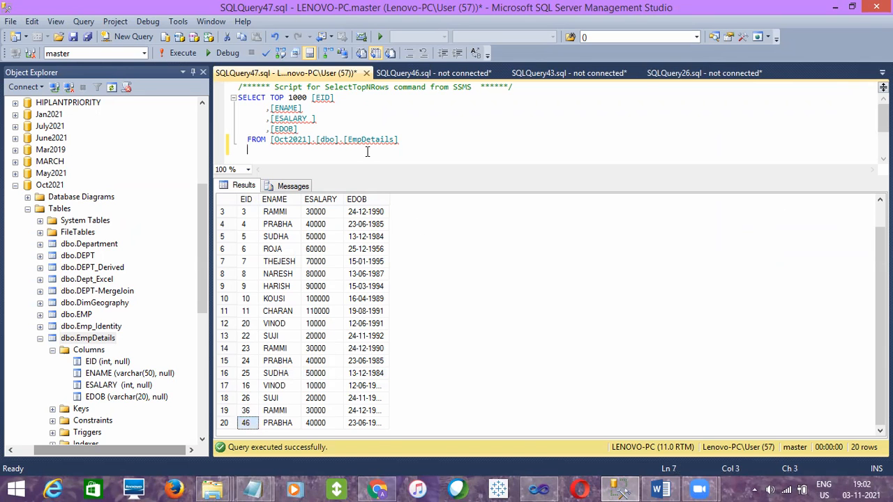
Switch back to Visual Studio, stop debugging the package, and save it
click(539, 489)
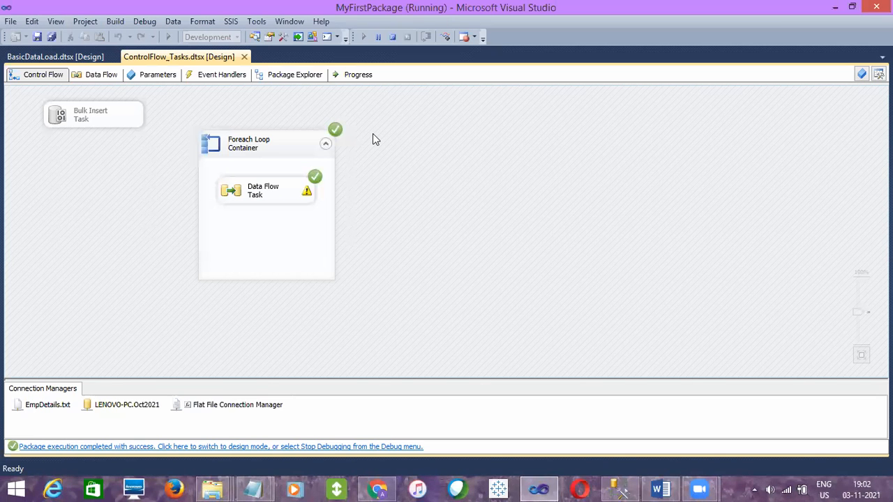
click(392, 37)
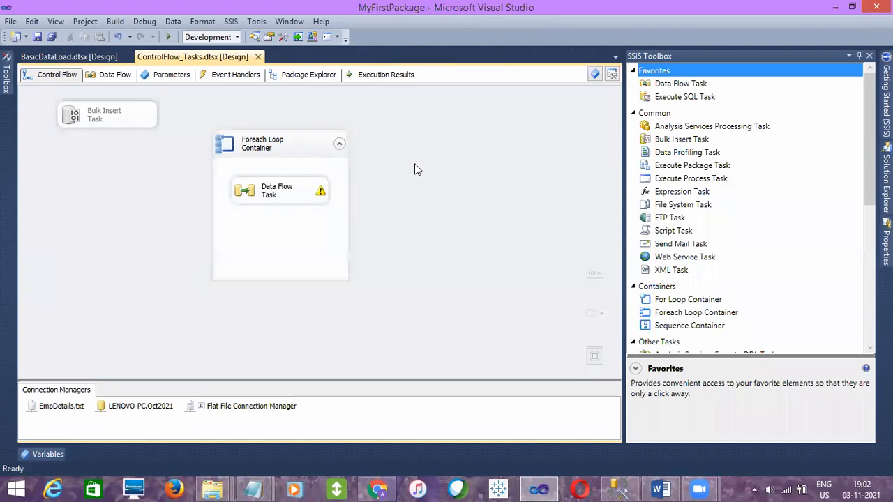
click(37, 36)
click(244, 143)
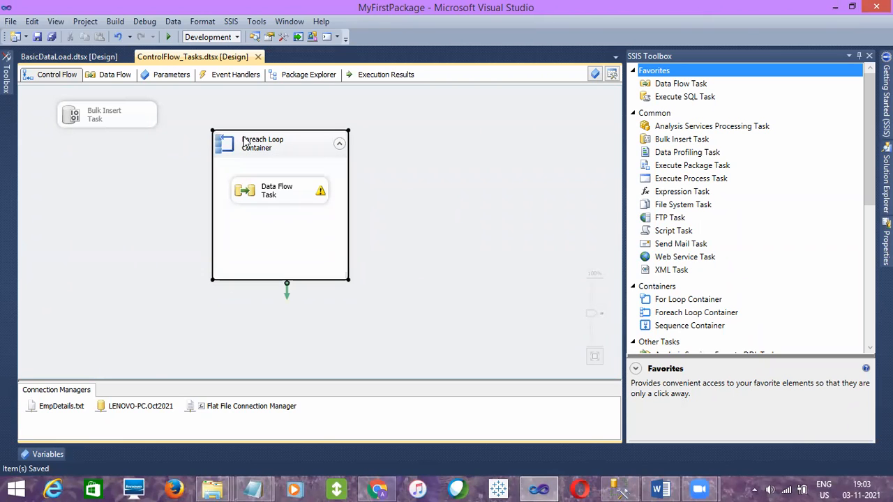
click(260, 195)
click(422, 180)
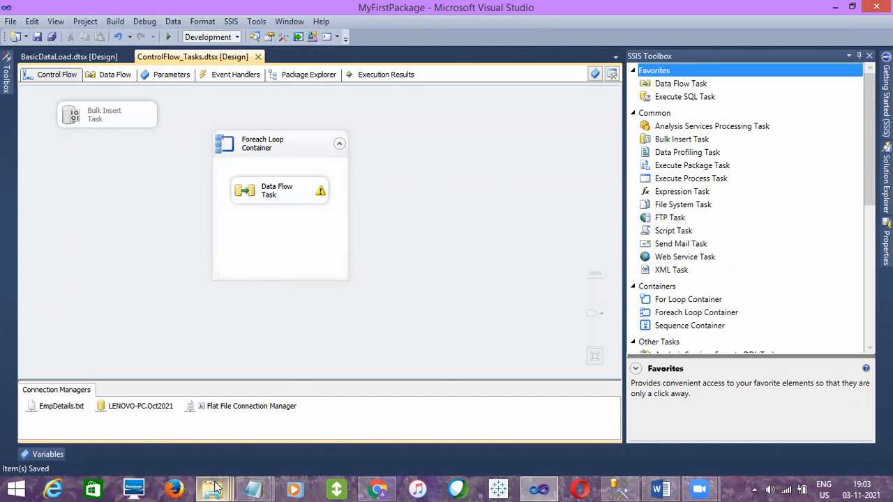
Review which text and Excel files the Source Files folder holds for the loop, and return to Visual Studio
mouse_move(215, 488)
click(116, 438)
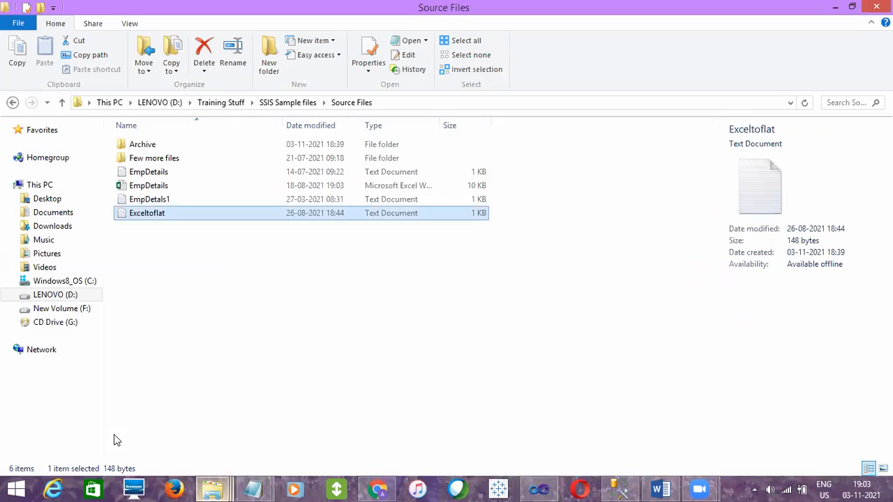
click(195, 337)
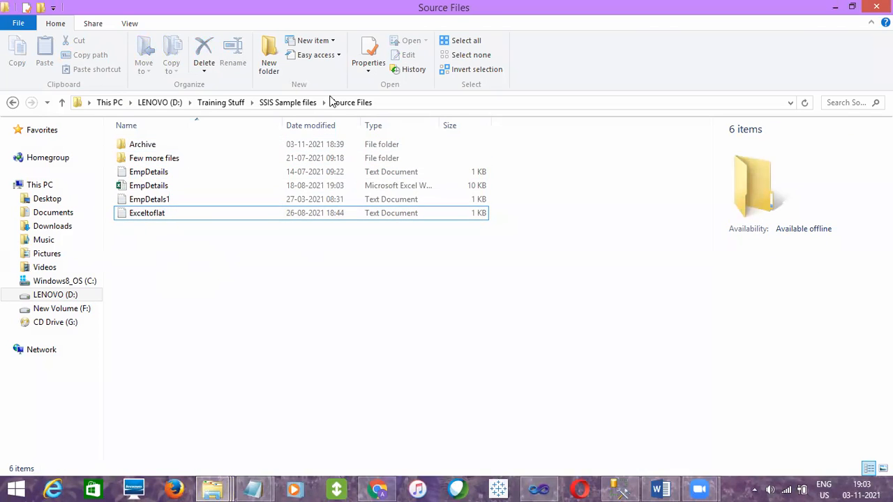
click(169, 173)
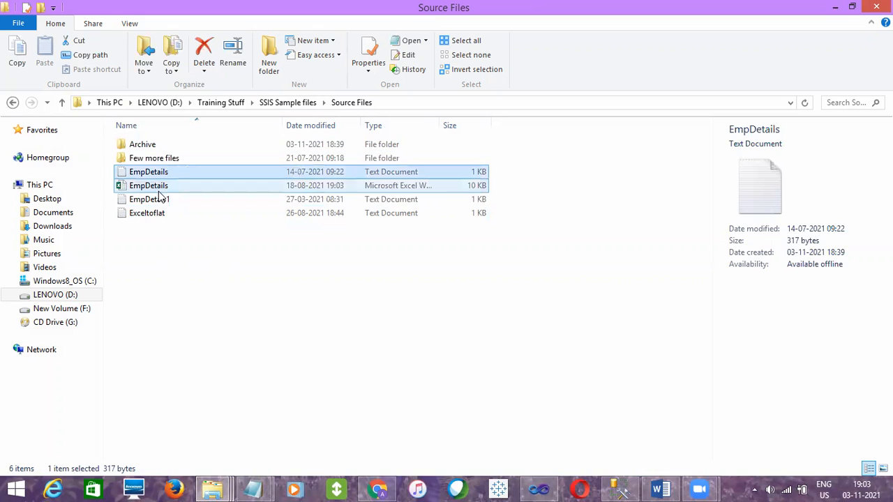
click(164, 187)
click(157, 202)
click(157, 213)
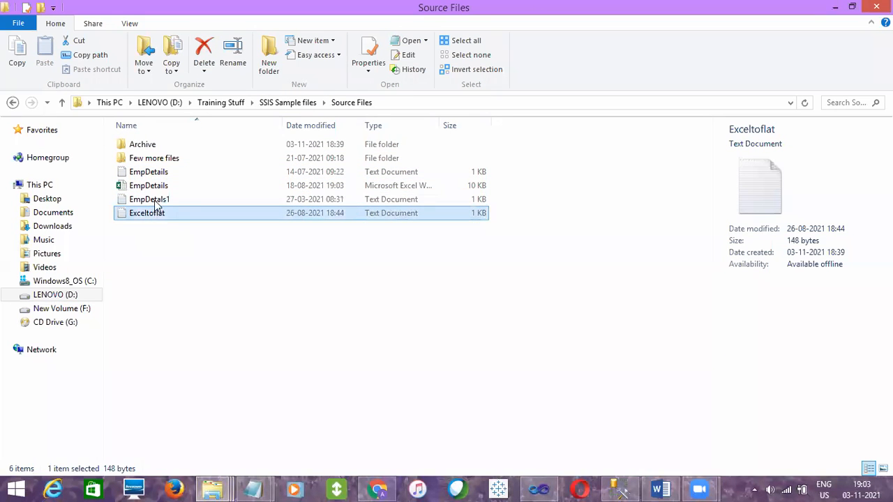
click(157, 175)
click(152, 212)
click(150, 202)
click(153, 173)
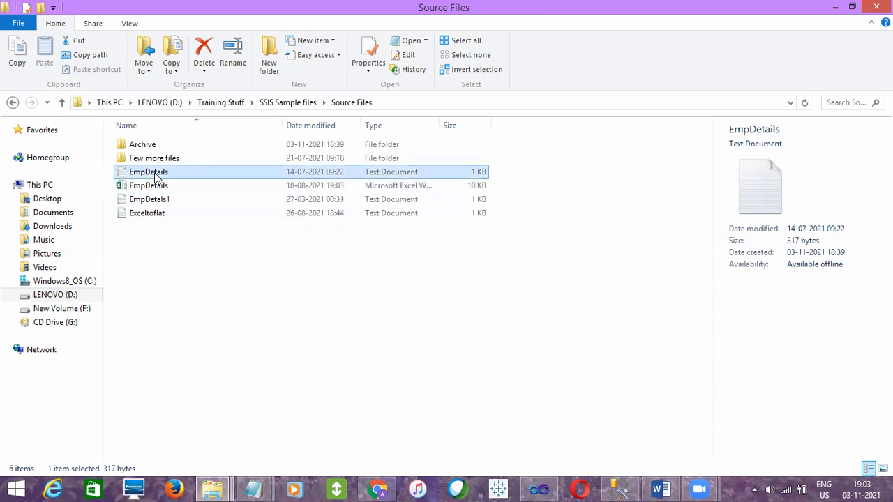
click(178, 265)
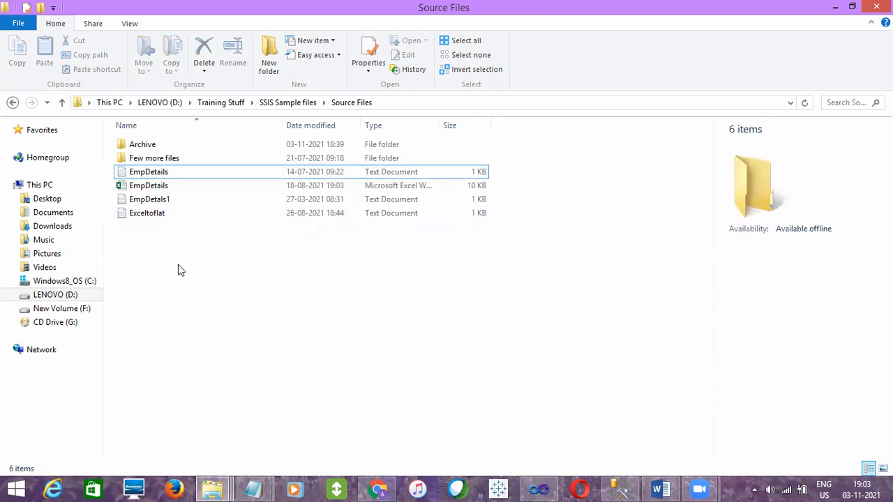
click(539, 489)
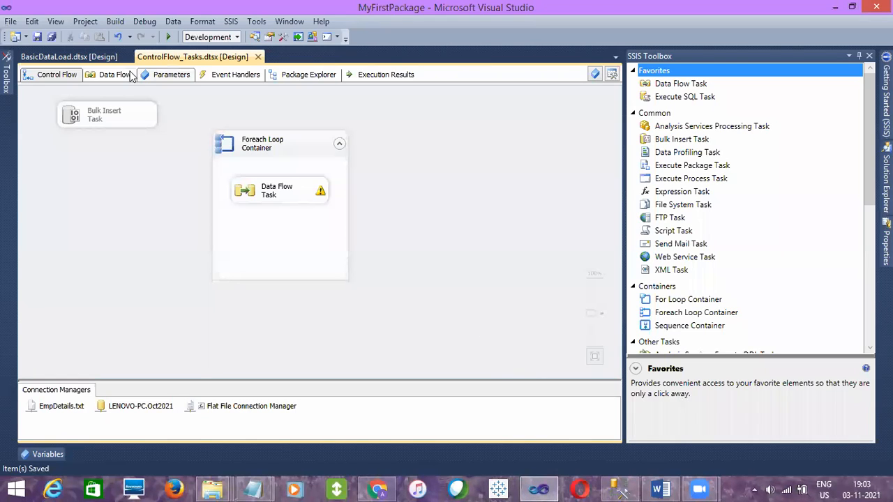
Open the Data Flow Task of the BasicDataLoad package and examine its Flat File Source and OLE DB Destination
click(70, 58)
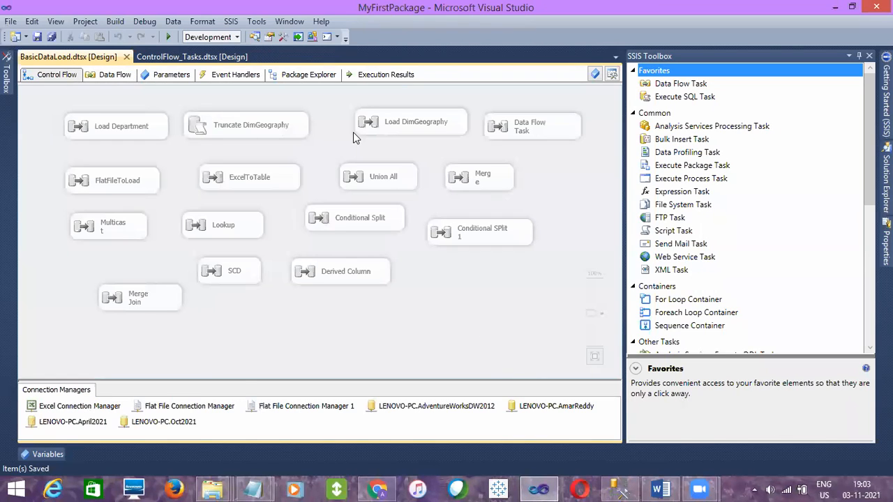
double_click(542, 132)
click(238, 164)
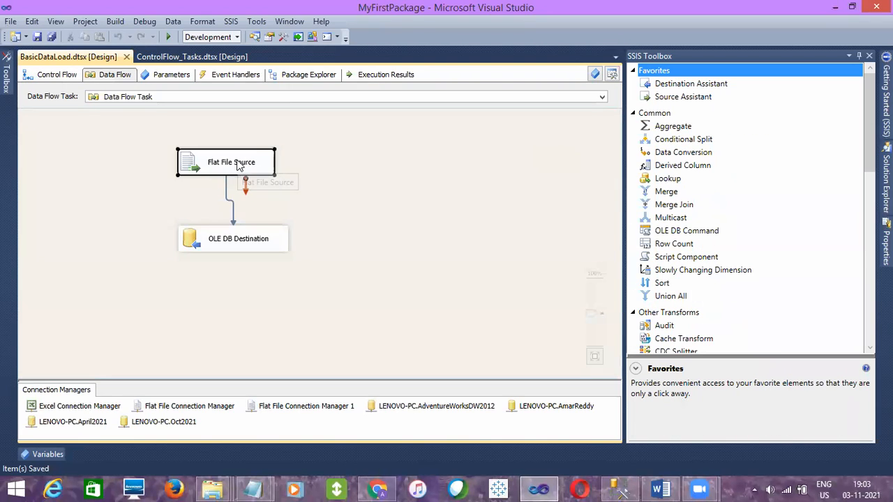
click(230, 253)
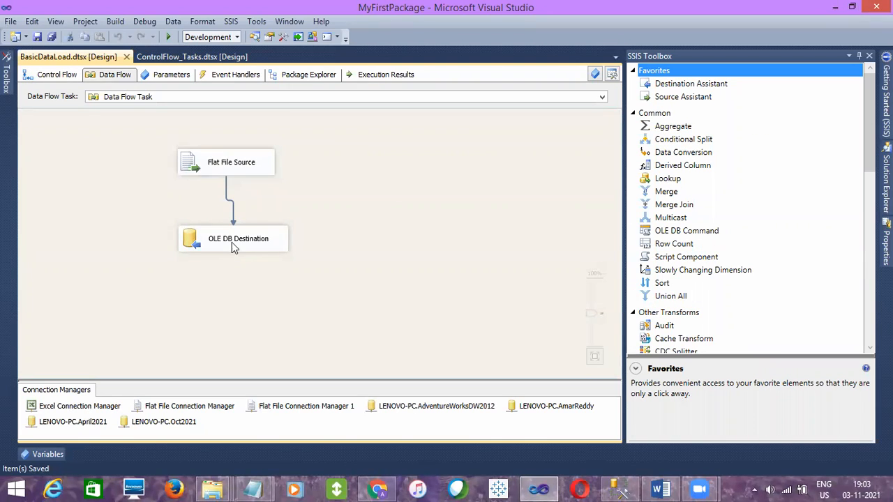
click(233, 246)
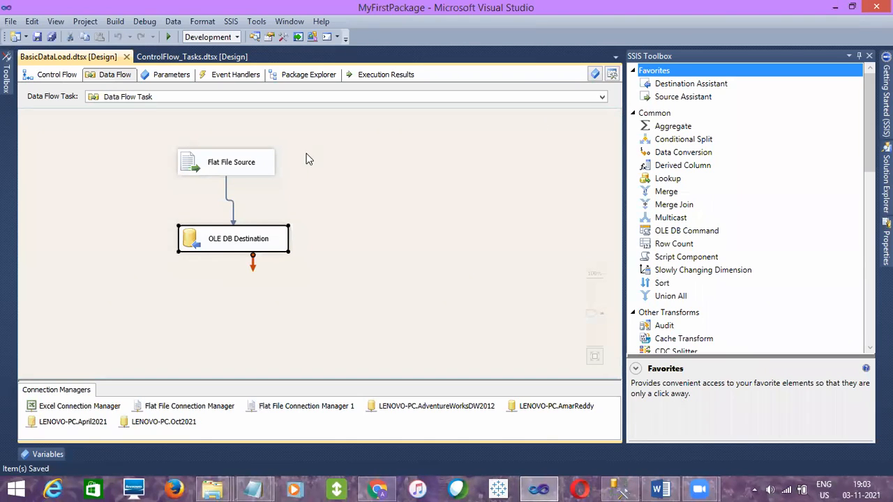
Add a second Flat File Source and OLE DB Destination beside the existing pair and connect the source to the destination
mouse_move(886, 180)
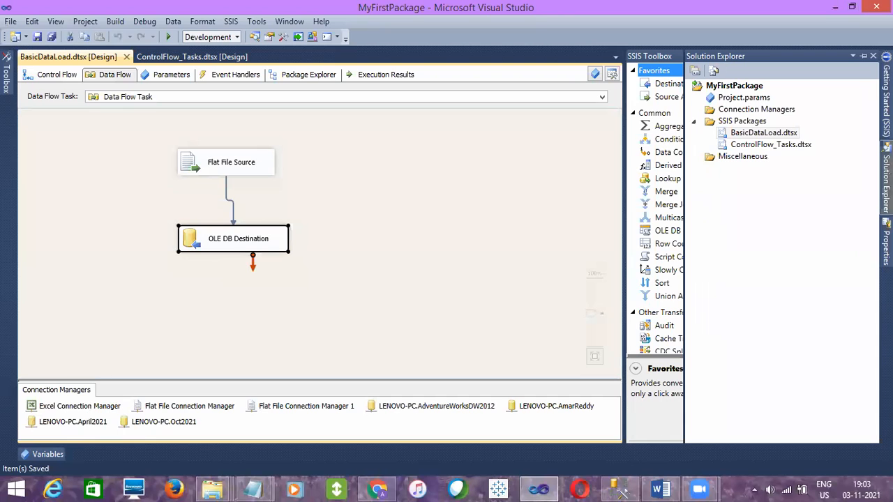
click(668, 269)
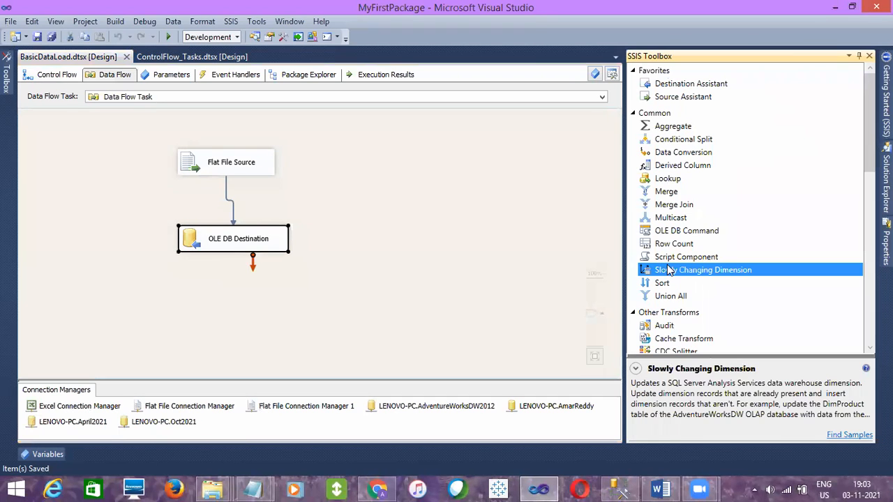
drag(870, 148, 870, 301)
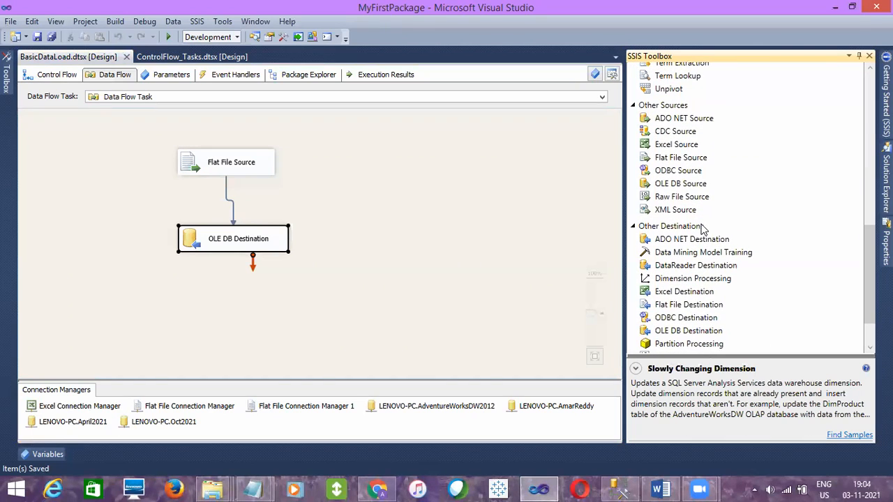
click(677, 159)
drag(677, 159, 387, 155)
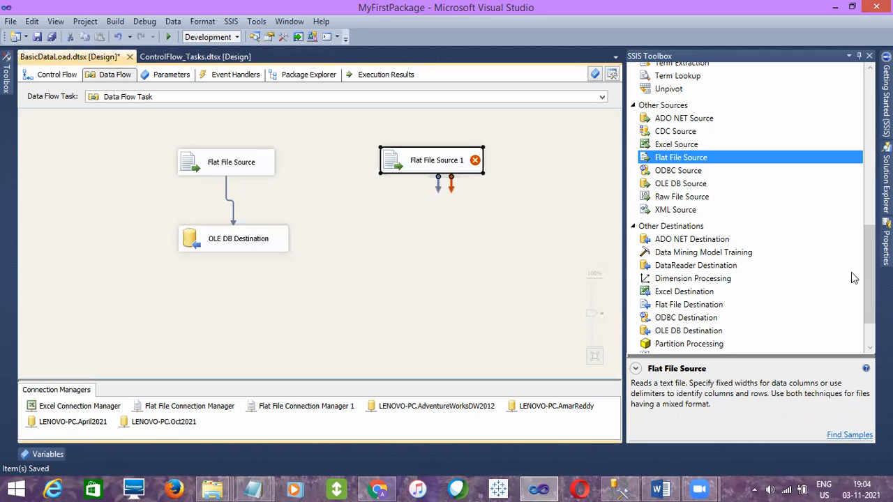
click(688, 333)
drag(688, 332, 410, 235)
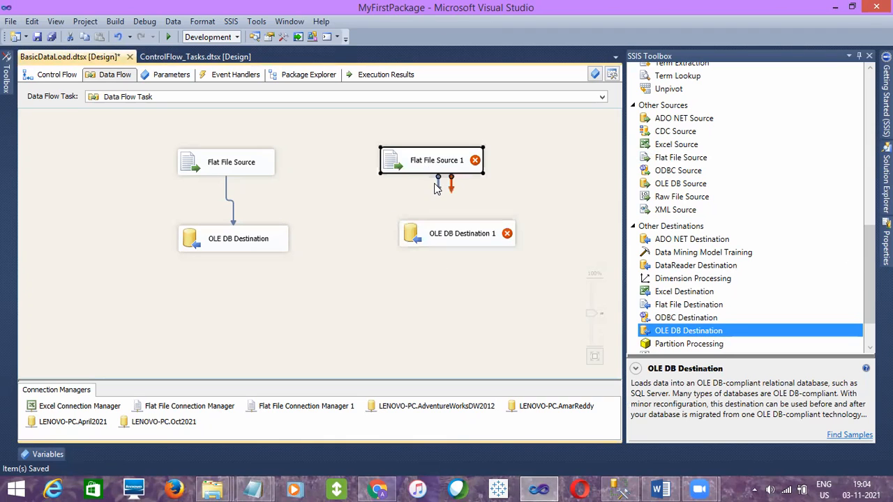
drag(438, 178, 461, 233)
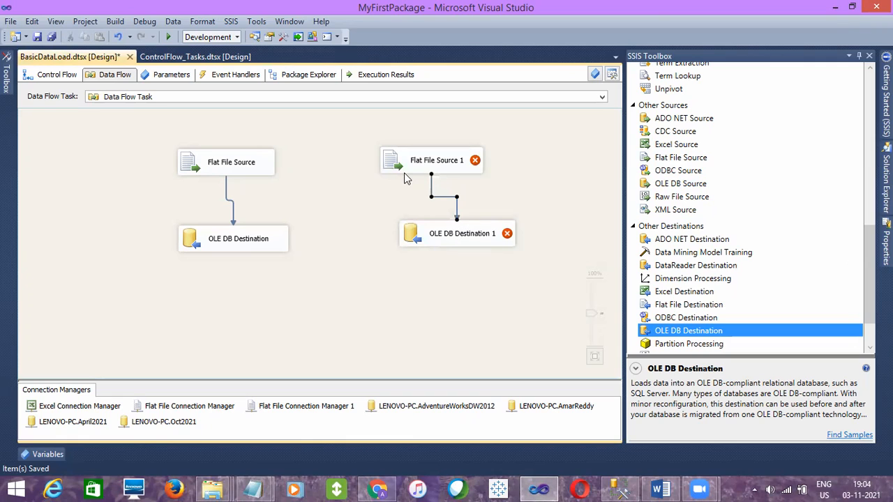
Delete the newly added Flat File Source 1 and OLE DB Destination 1 from the data flow
click(448, 170)
click(305, 419)
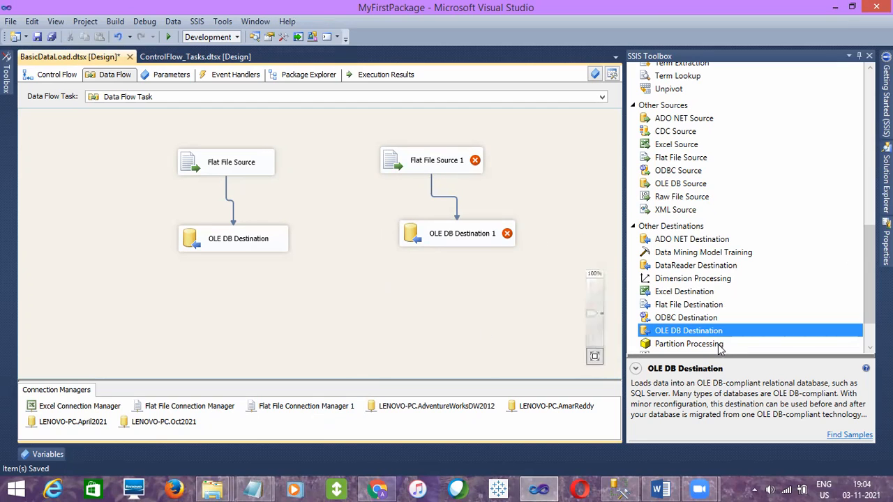
click(433, 159)
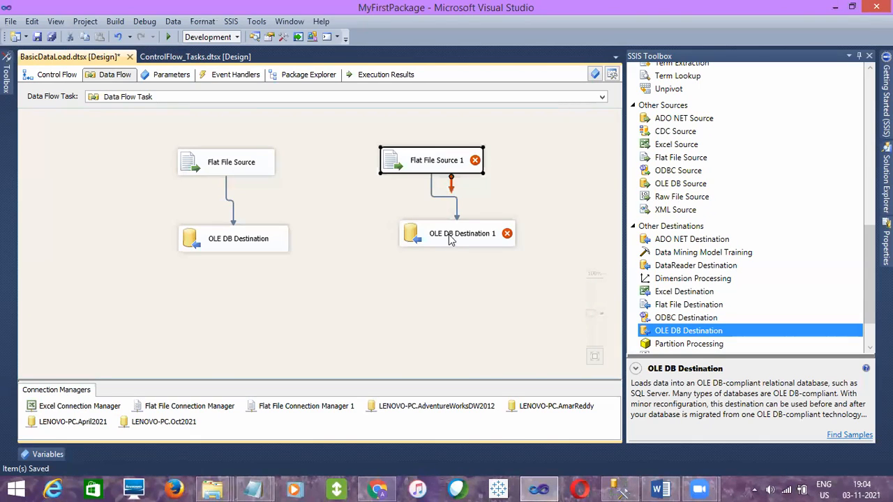
click(452, 242)
click(451, 172)
key(Delete)
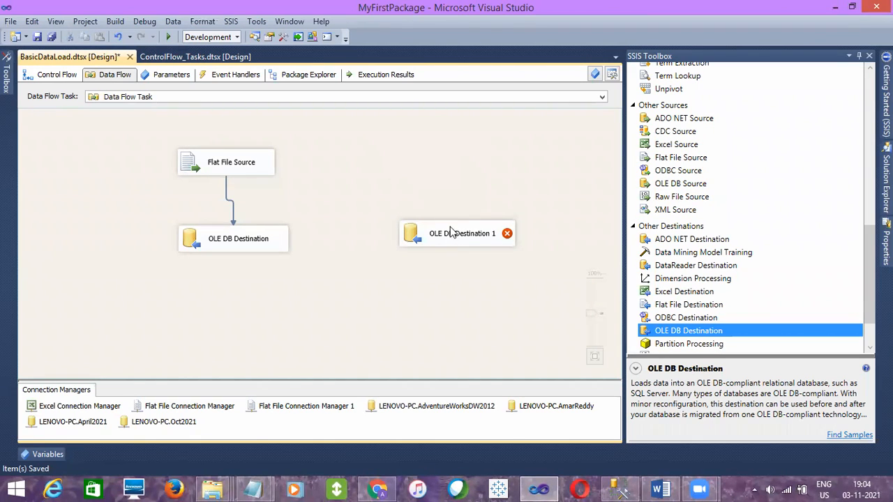
click(451, 234)
key(Delete)
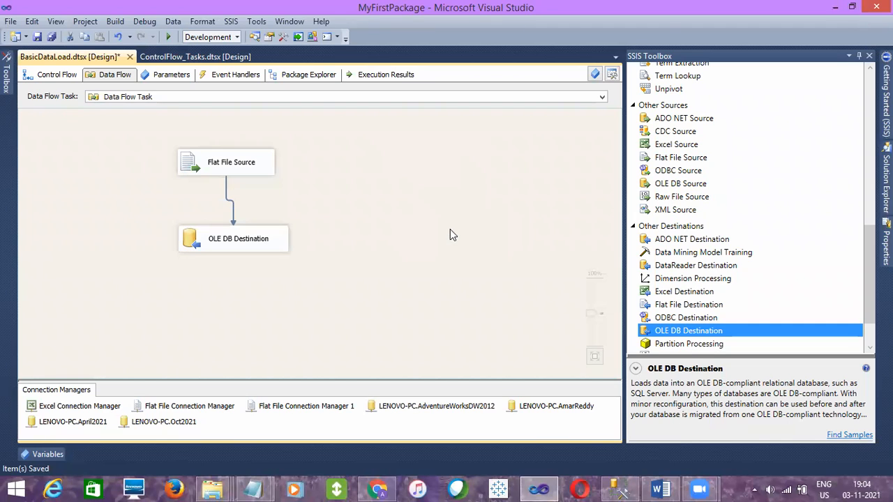
Return to the package's control flow and switch to the Source Files folder to review the EmpDetals1 and Exceltoflat text files
click(64, 76)
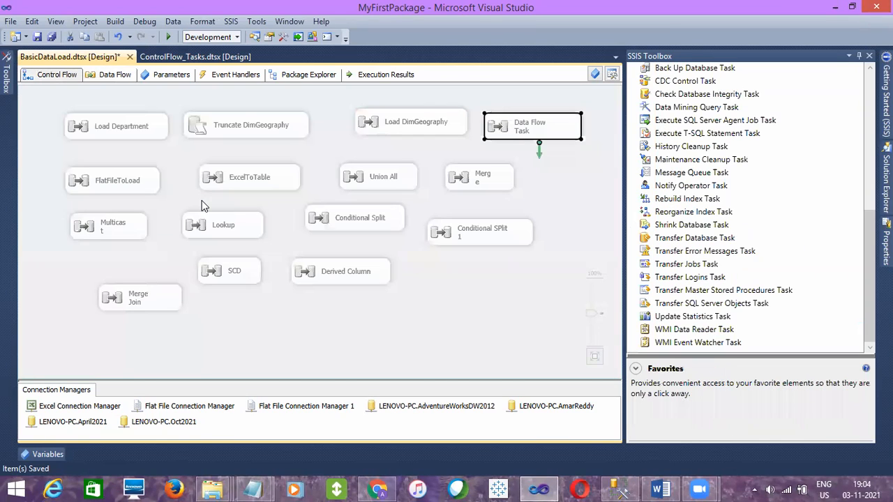
click(375, 314)
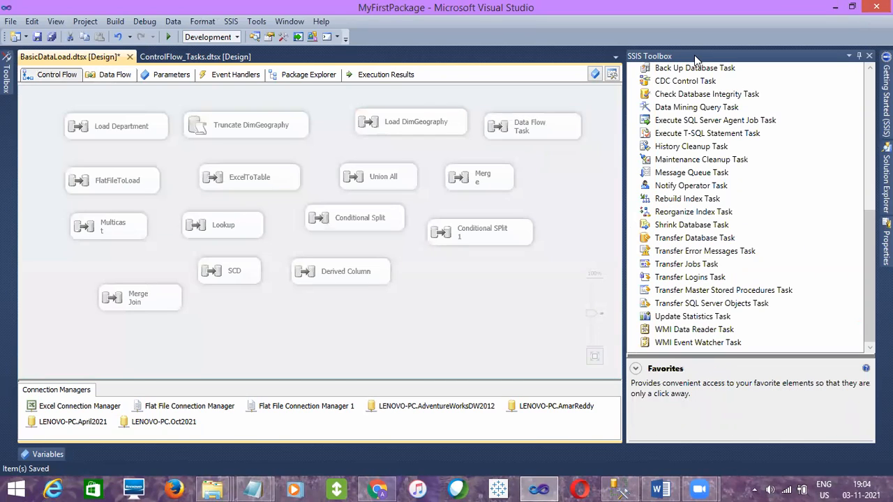
click(832, 8)
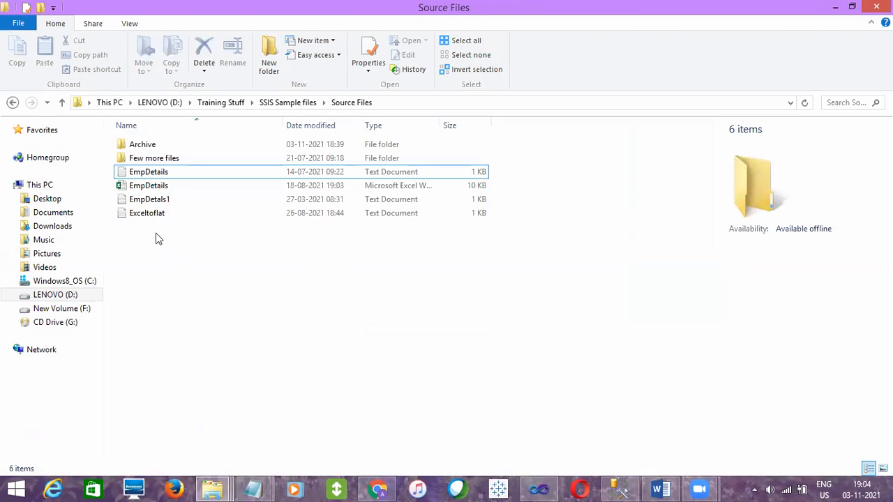
click(153, 214)
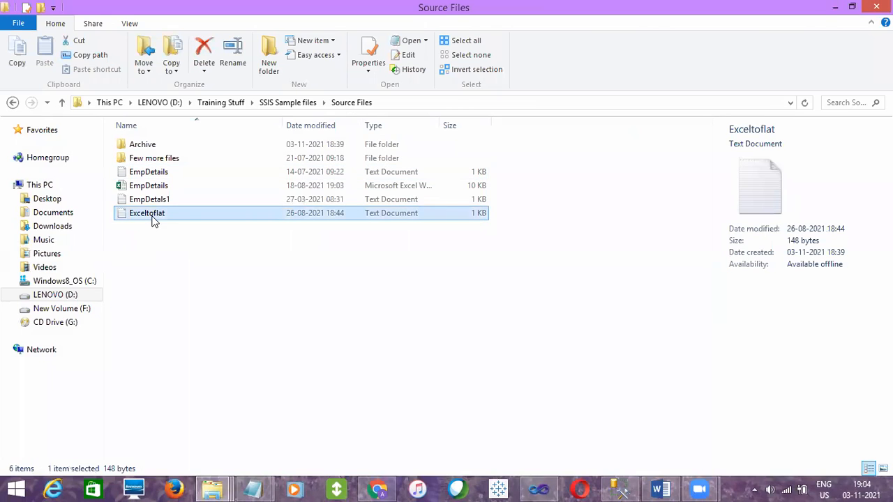
click(152, 203)
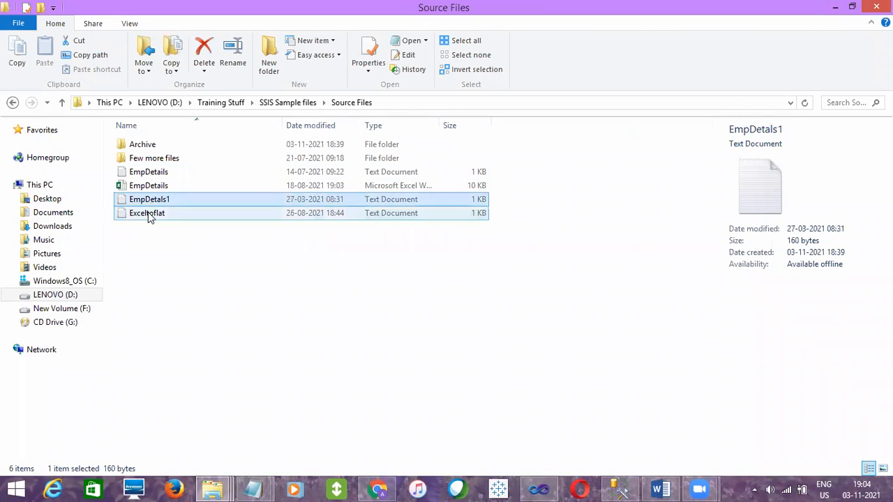
click(149, 214)
click(148, 205)
click(147, 216)
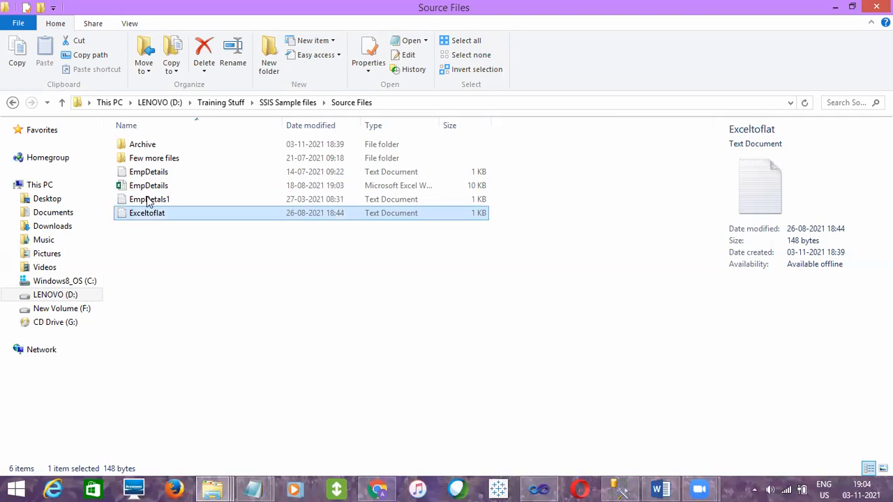
Open the EmpDetails text file, review its column headers and employee records, and close it
click(149, 174)
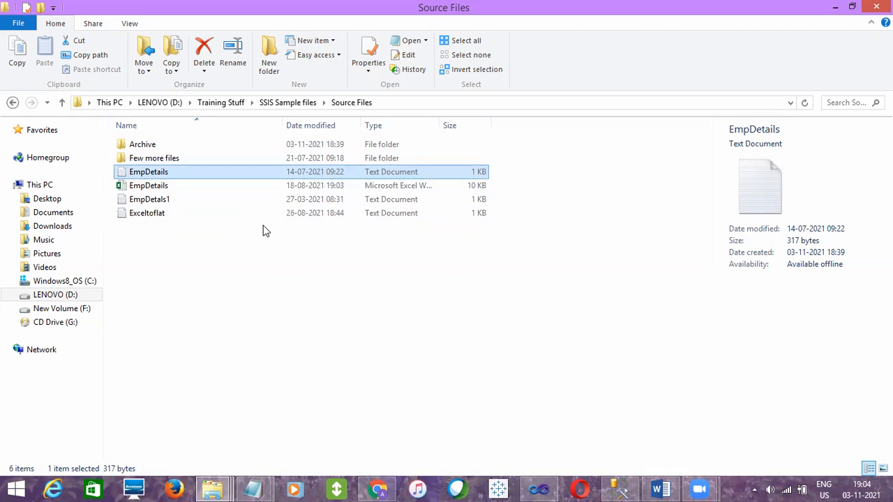
double_click(145, 174)
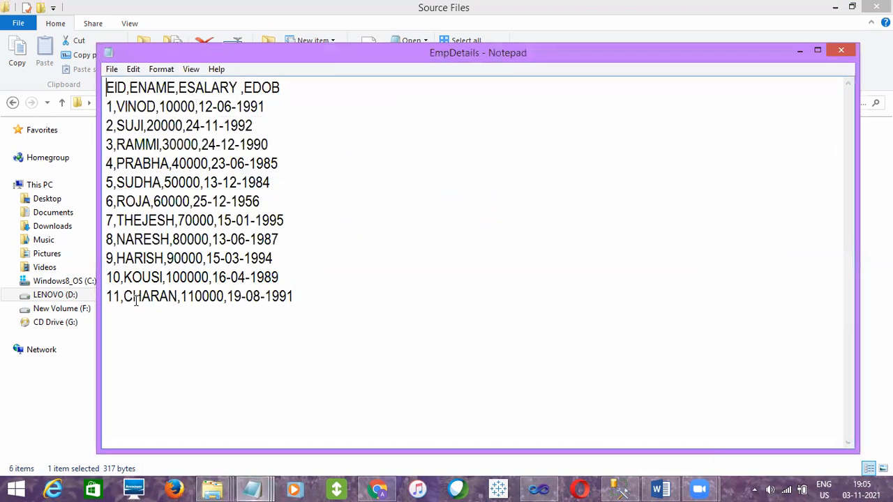
click(838, 50)
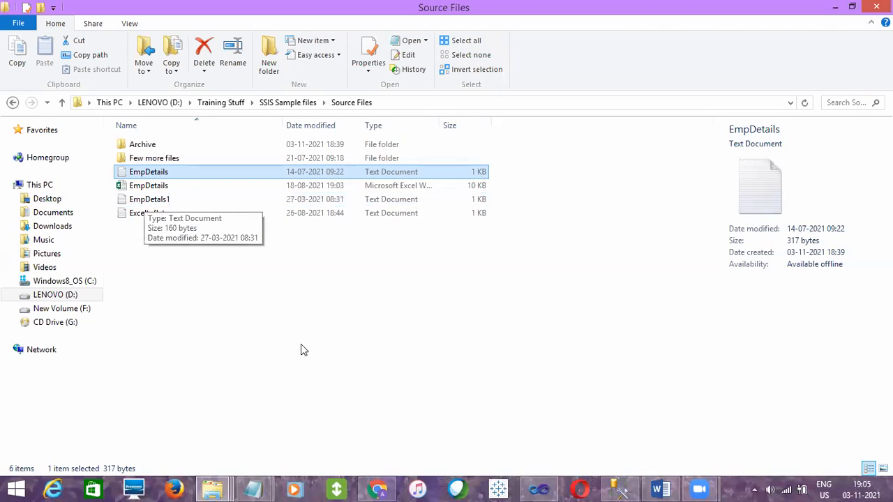
click(253, 489)
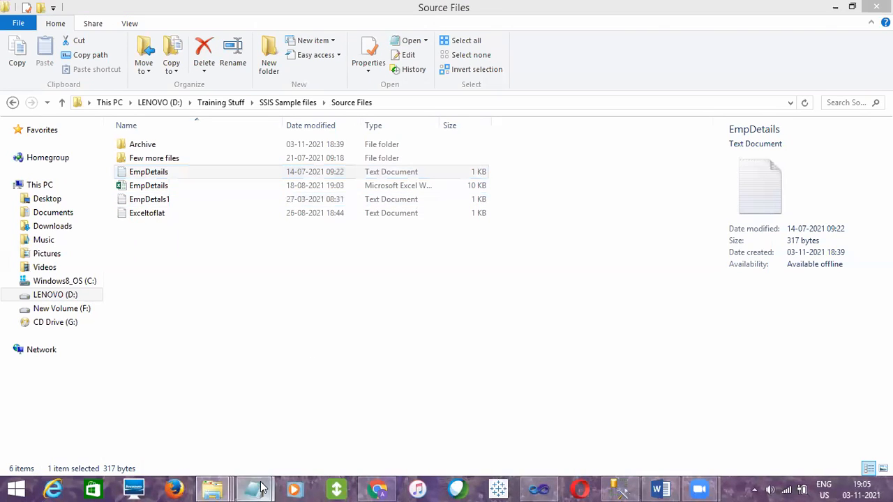
click(389, 381)
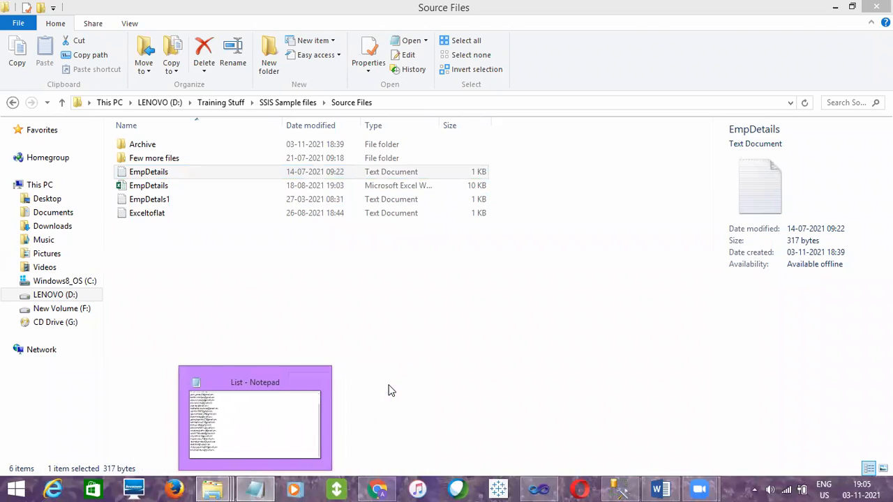
click(362, 309)
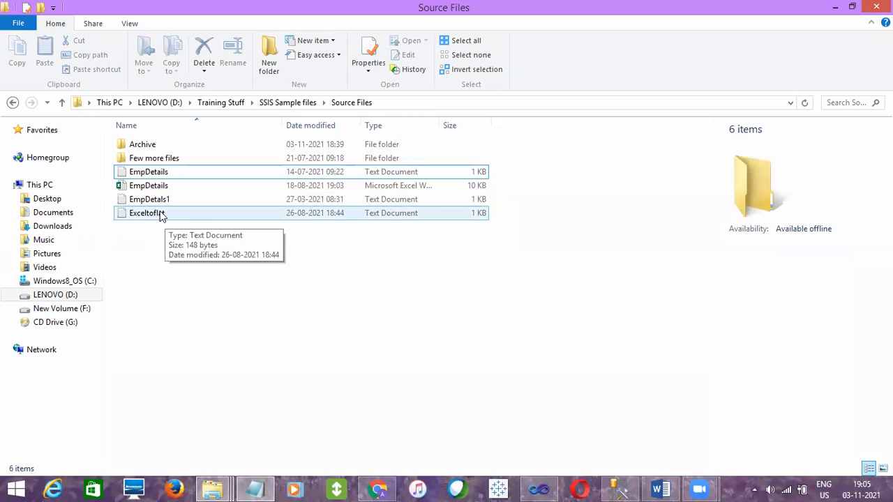
Duplicate the EmpDetails text file within the Source Files folder and delete the copy
click(159, 205)
click(159, 173)
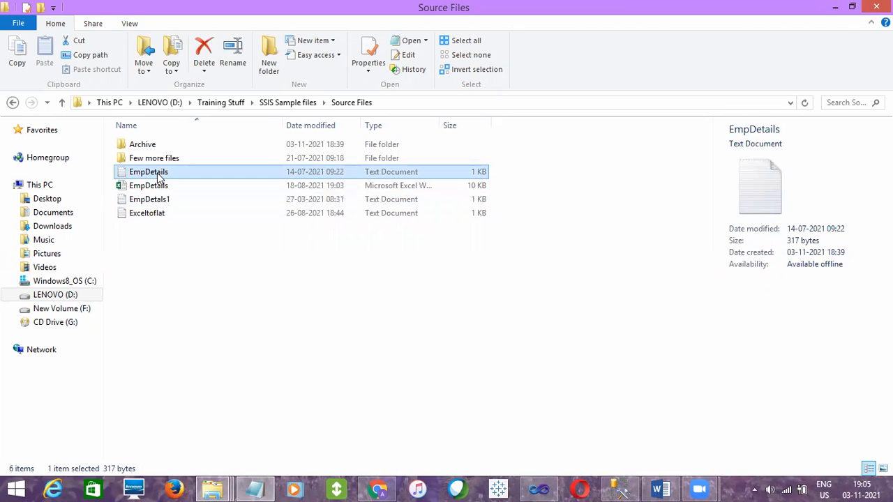
key(ctrl+c)
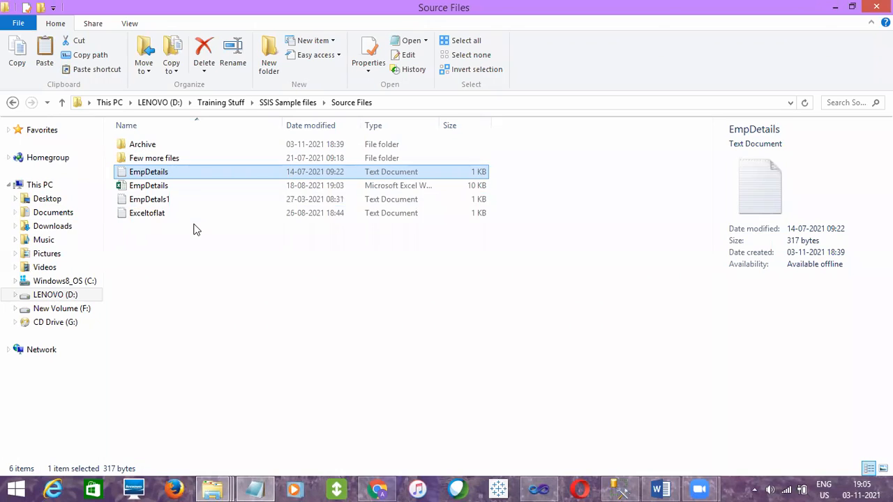
click(187, 239)
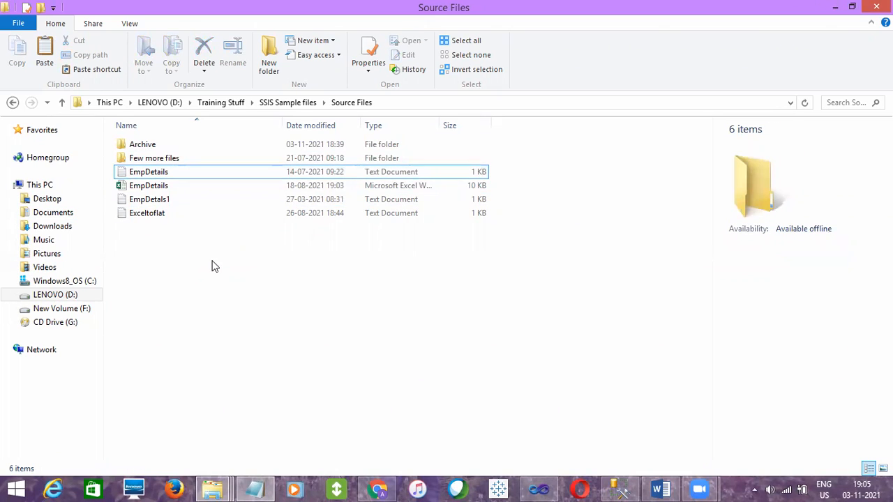
key(ctrl+v)
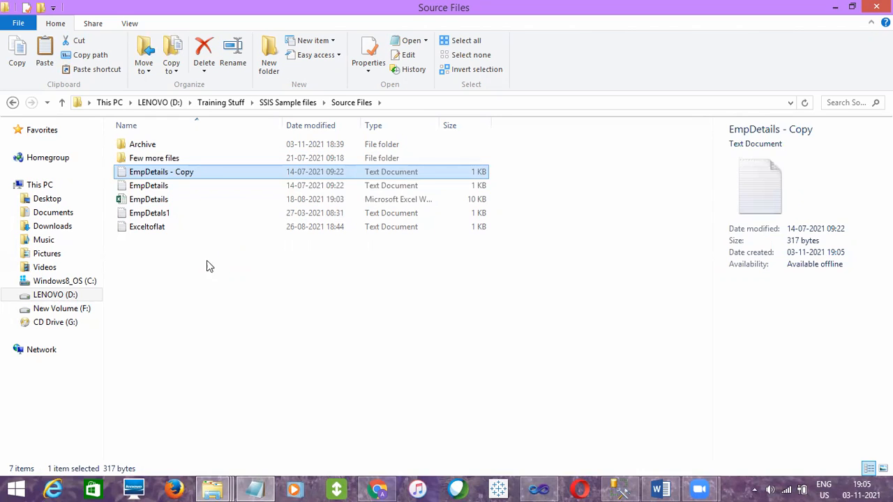
right_click(176, 175)
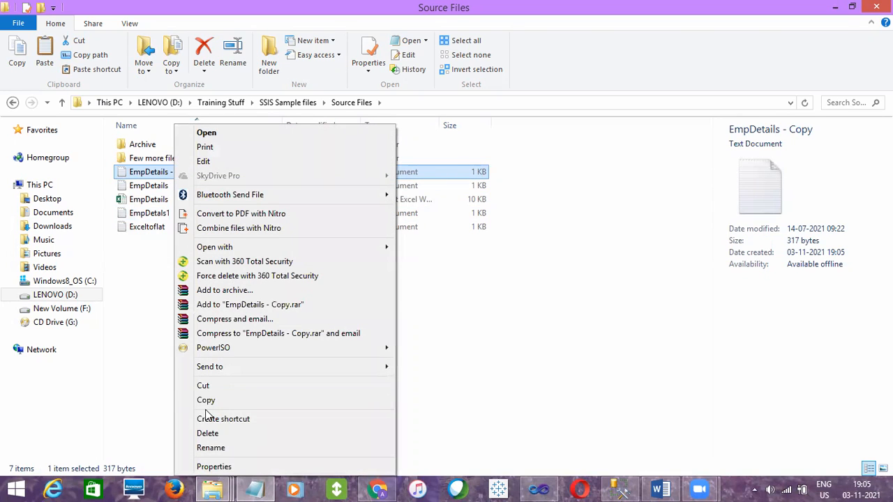
click(207, 434)
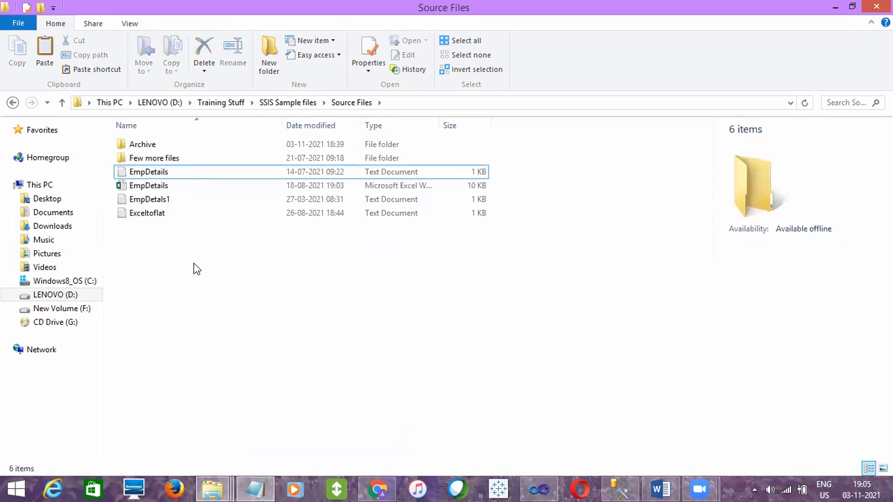
click(159, 213)
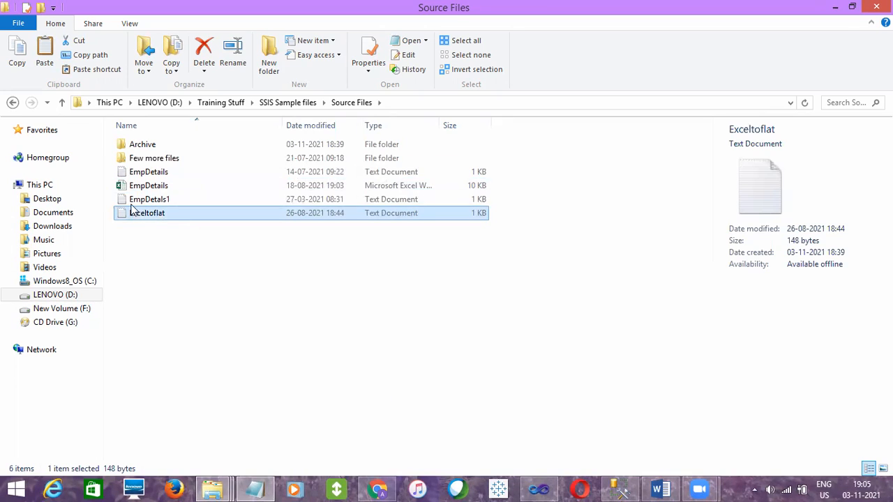
ctrl+click(163, 172)
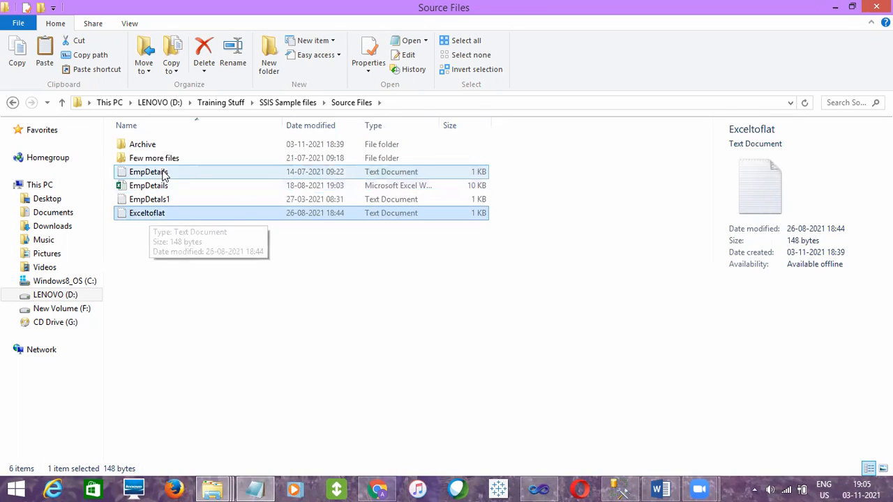
click(163, 172)
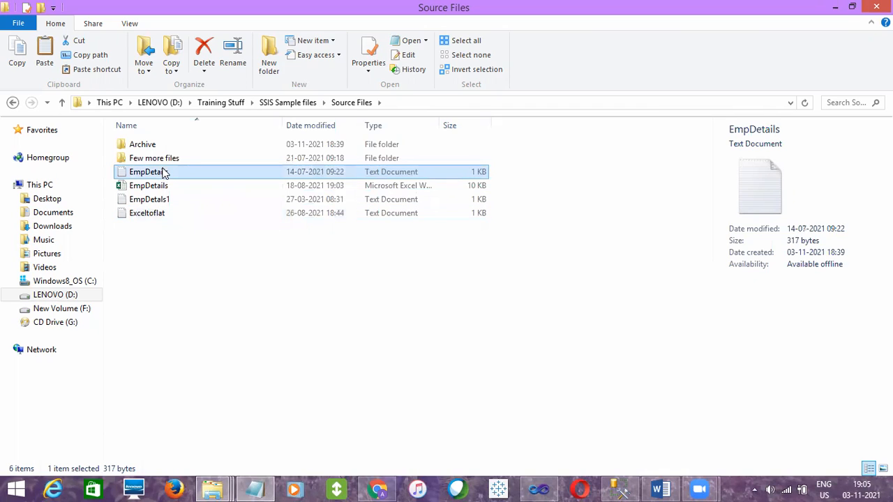
Paste another copy of the EmpDetails text file into the Source Files folder
click(154, 199)
click(156, 176)
key(ctrl+v)
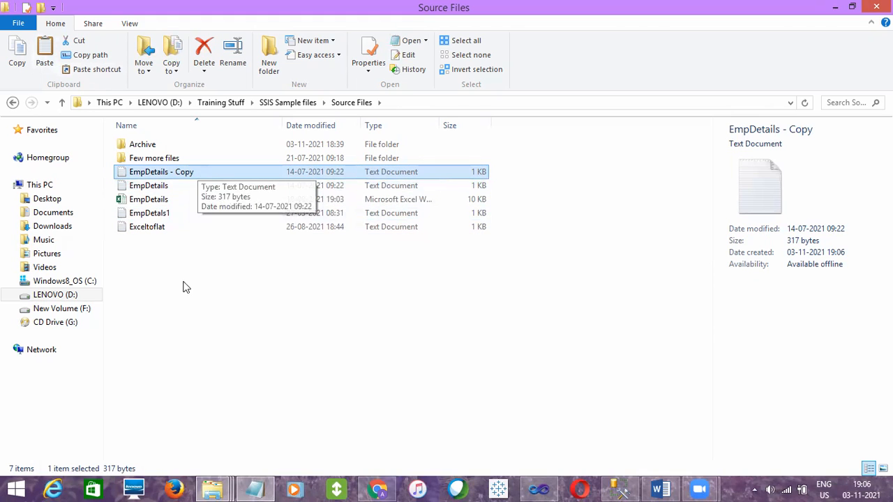
Examine the EmpDetails, EmpDetals1 and Exceltoflat text files alongside the pasted copy
click(157, 187)
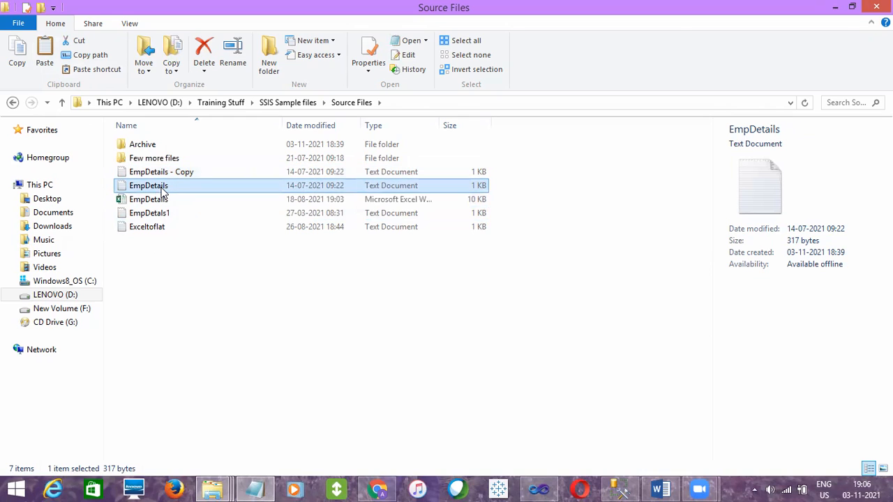
click(159, 213)
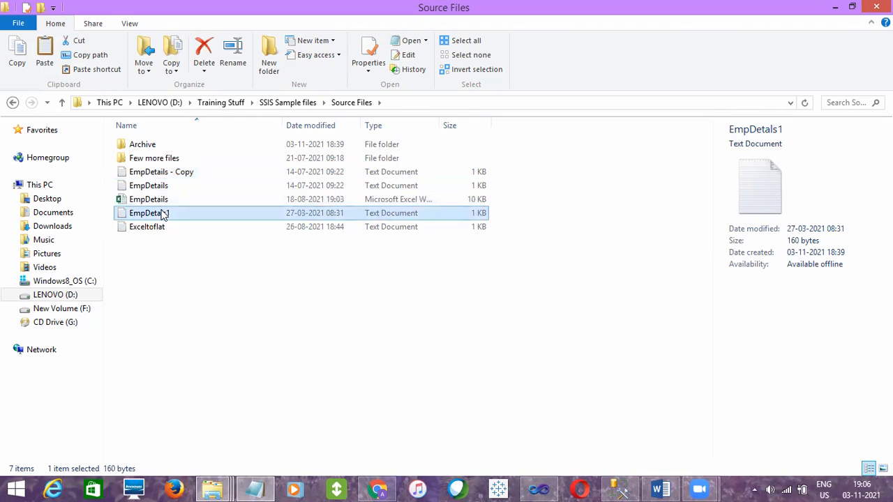
click(158, 227)
click(159, 213)
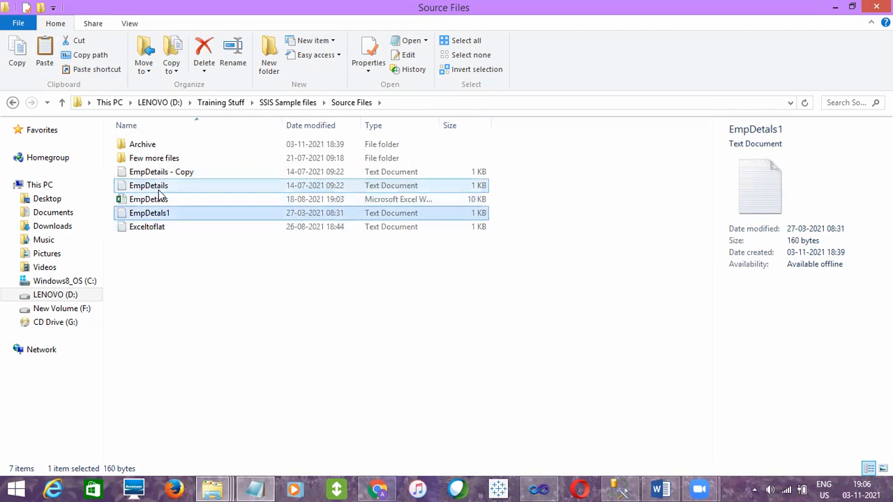
click(159, 186)
click(158, 212)
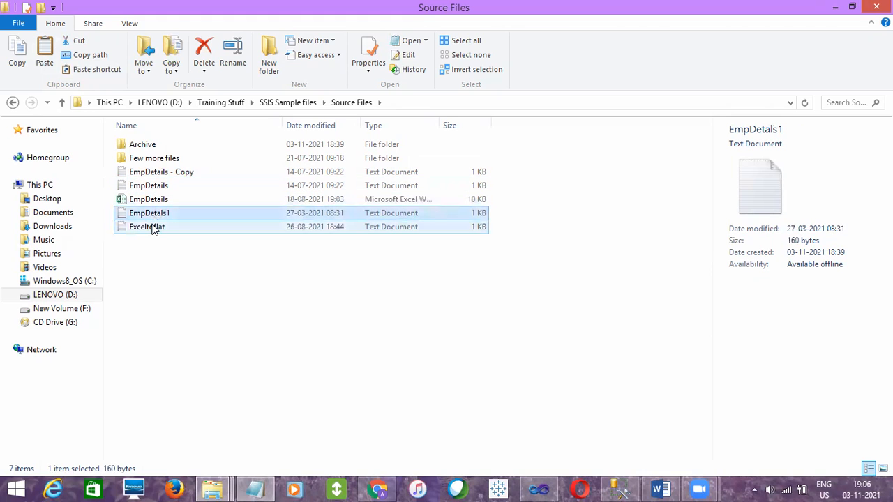
click(153, 228)
click(175, 174)
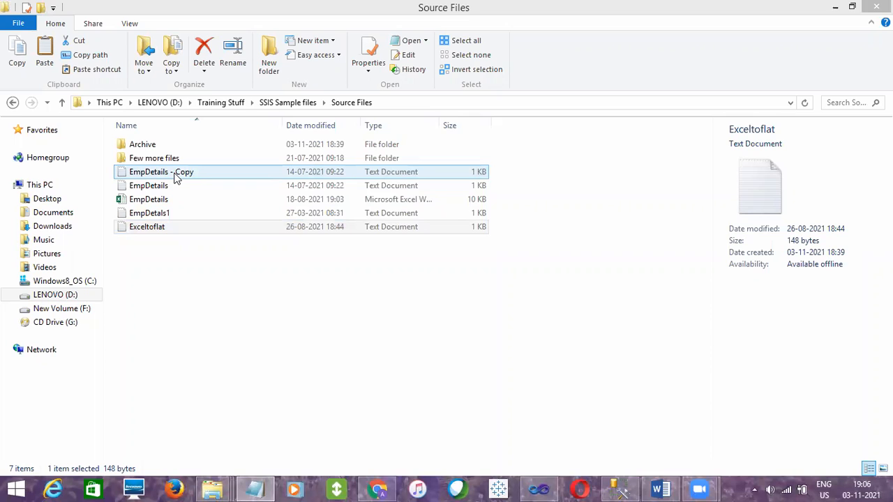
Delete the EmpDetails - Copy text file from the Source Files folder
click(166, 187)
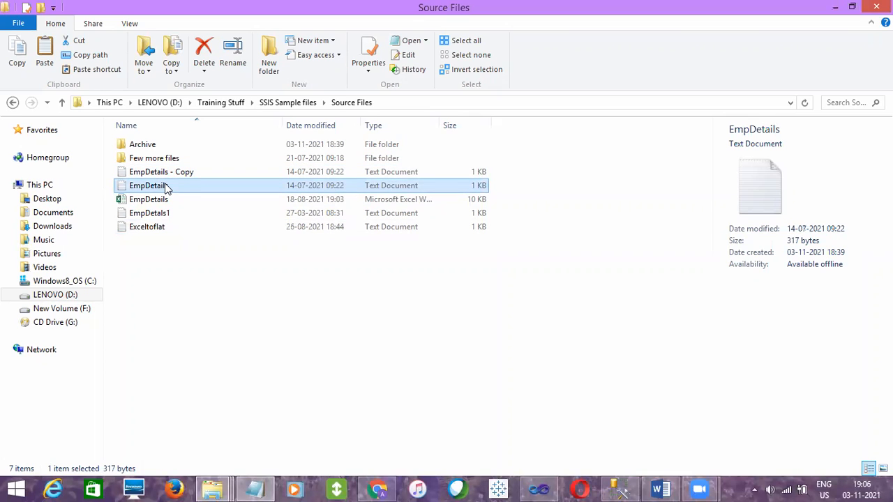
click(168, 175)
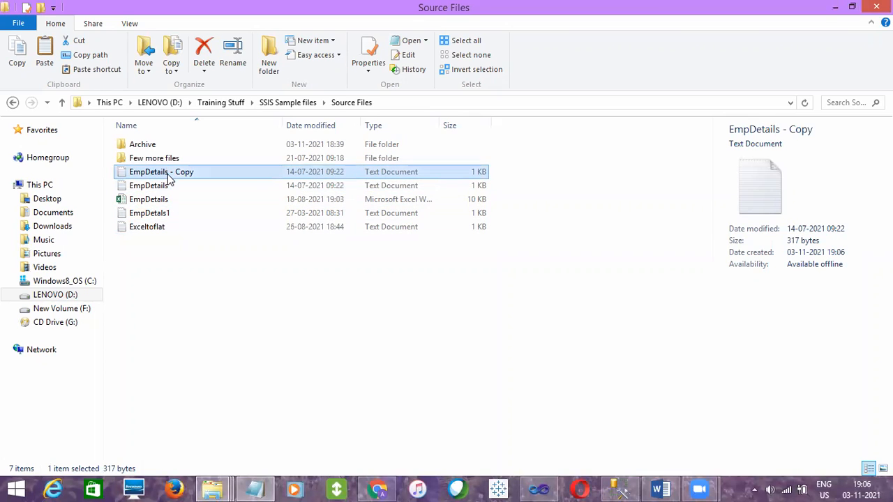
right_click(169, 178)
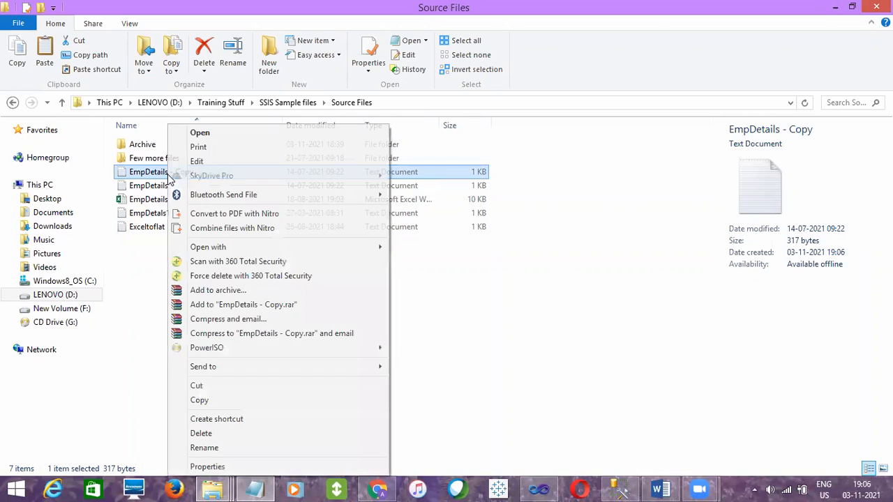
click(204, 433)
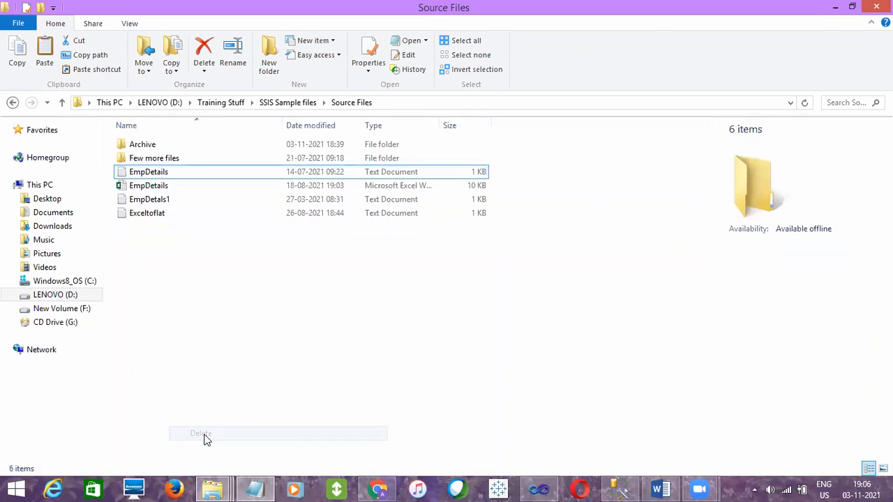
Look inside the Archive subfolder and return to the Source Files folder
click(142, 199)
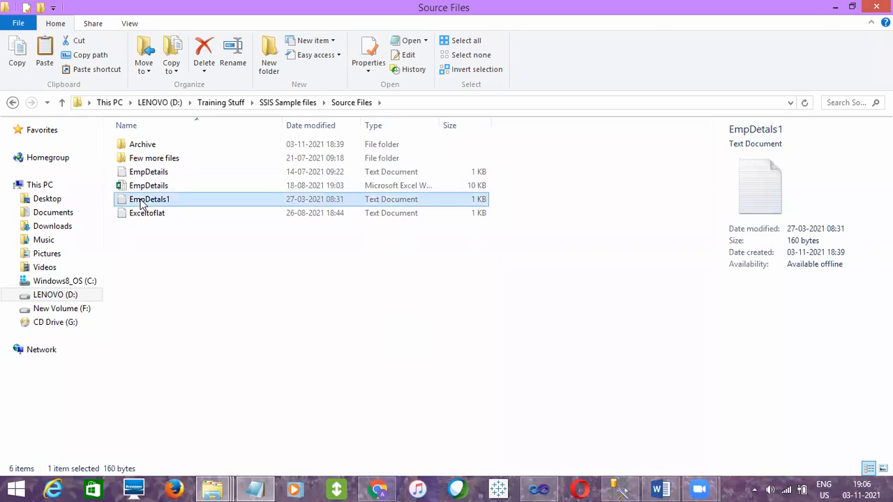
double_click(167, 143)
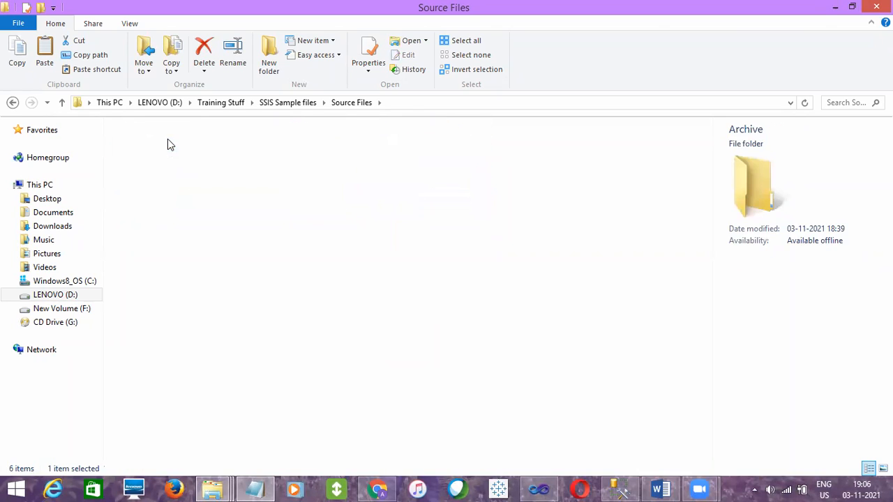
click(352, 105)
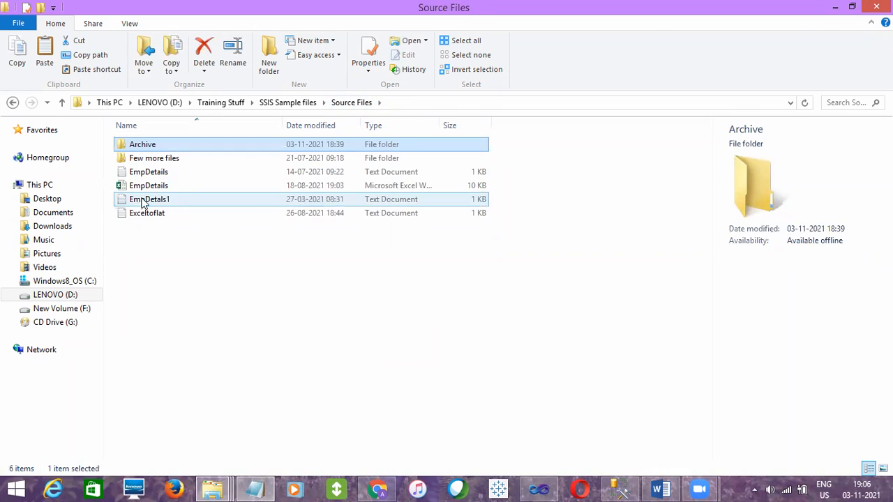
Review the EmpDetails, EmpDetals1 and Exceltoflat text files and the Archive folder as source files and archive location
click(155, 175)
click(153, 199)
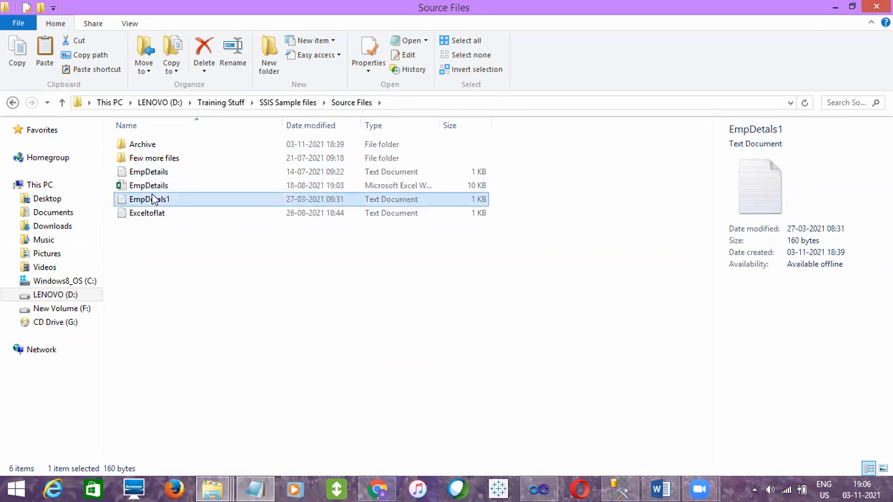
click(155, 211)
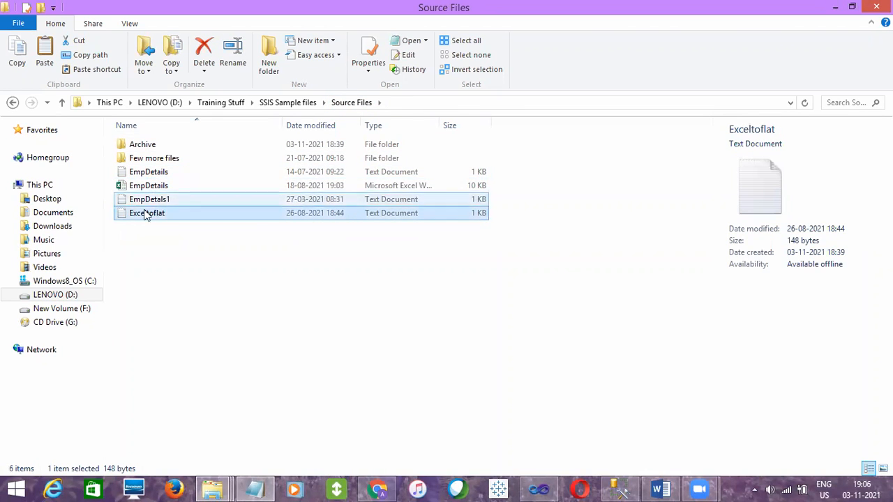
click(144, 144)
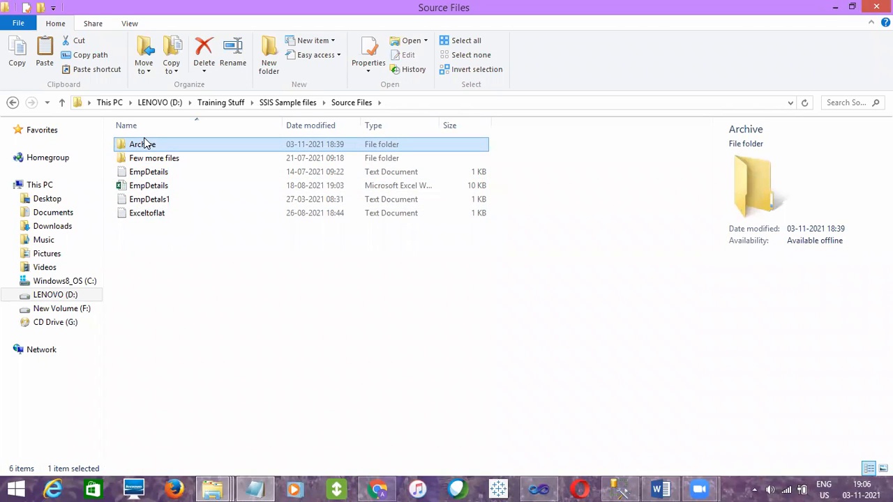
click(175, 259)
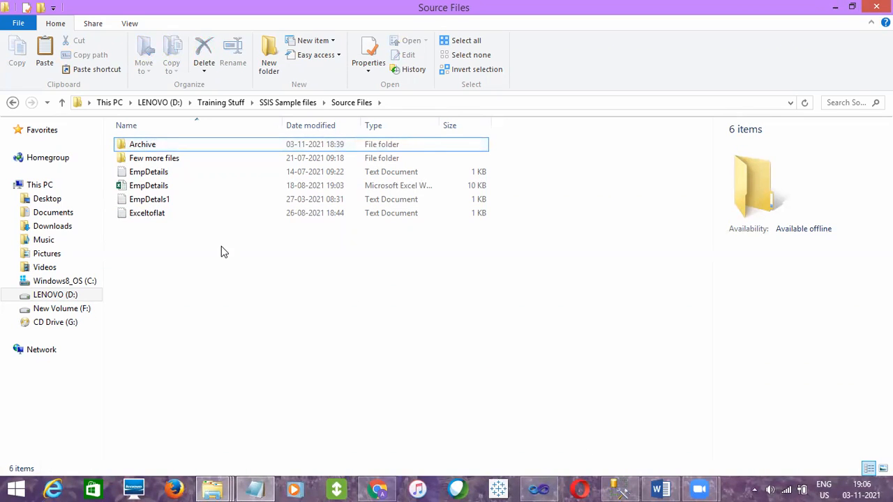
click(146, 216)
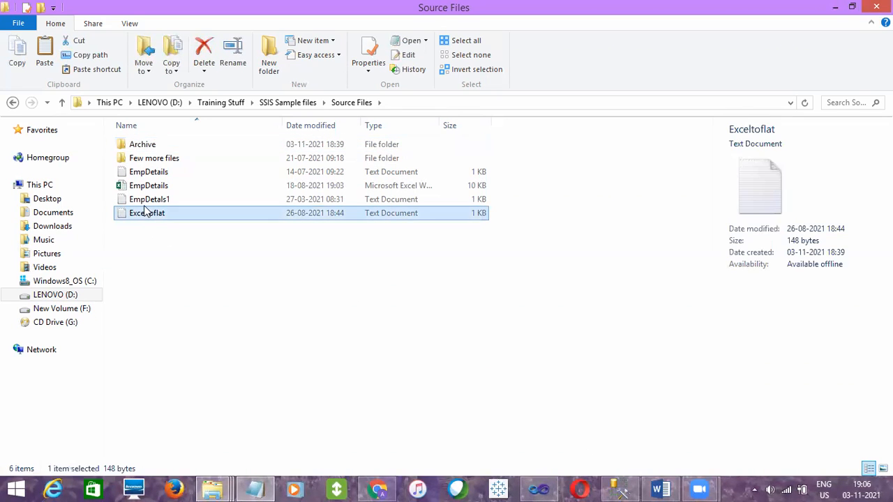
click(146, 209)
click(146, 199)
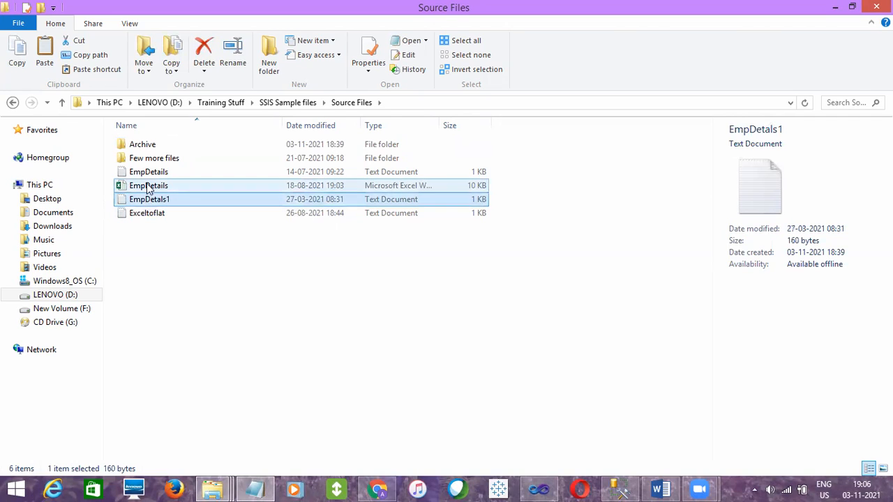
click(147, 175)
click(180, 243)
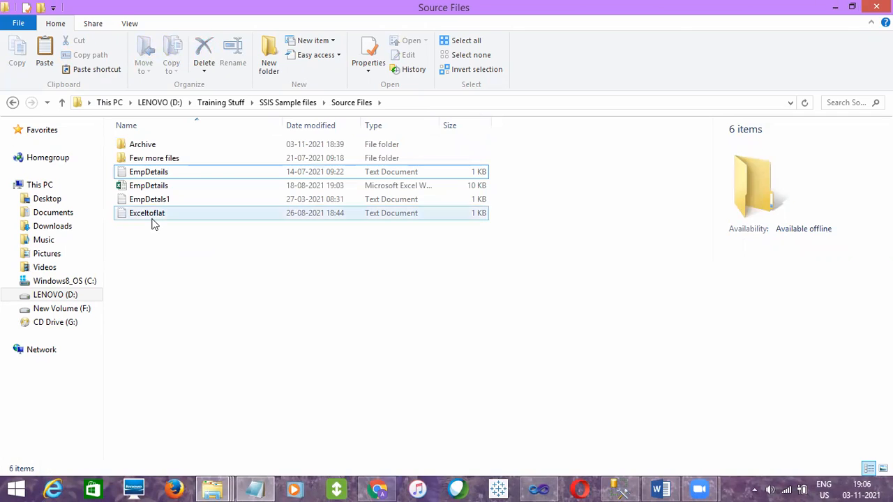
click(153, 222)
click(149, 201)
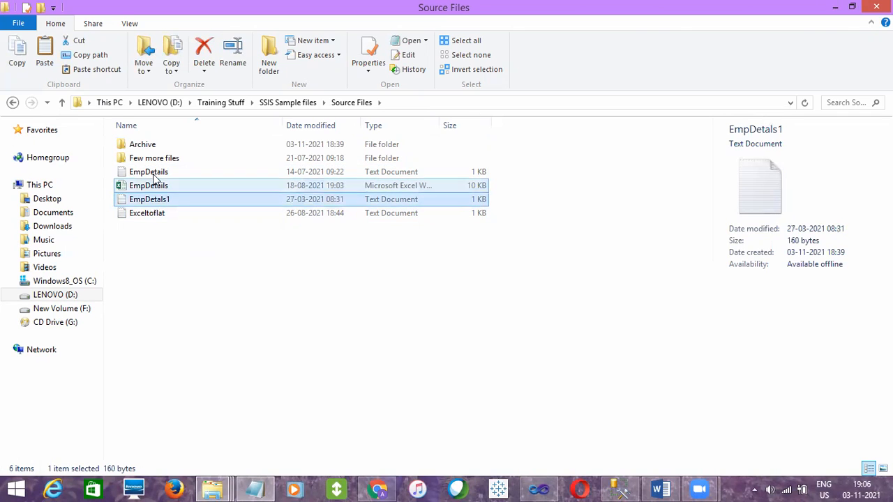
click(154, 174)
click(142, 147)
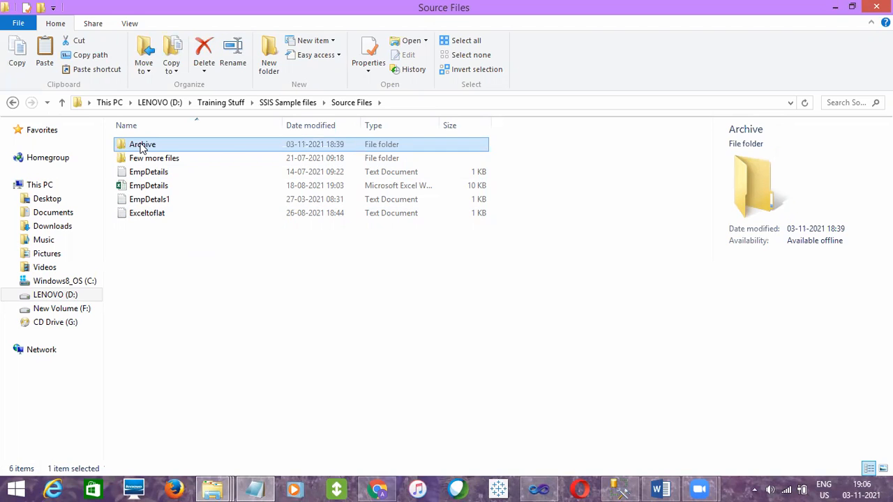
click(437, 326)
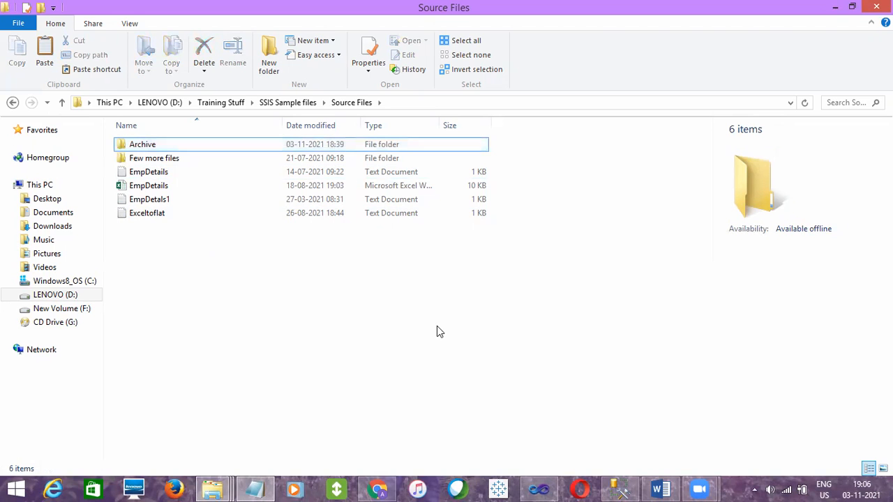
Switch to Visual Studio and add a File System Task beside the Foreach Loop Container in the ControlFlow_Tasks package
click(541, 489)
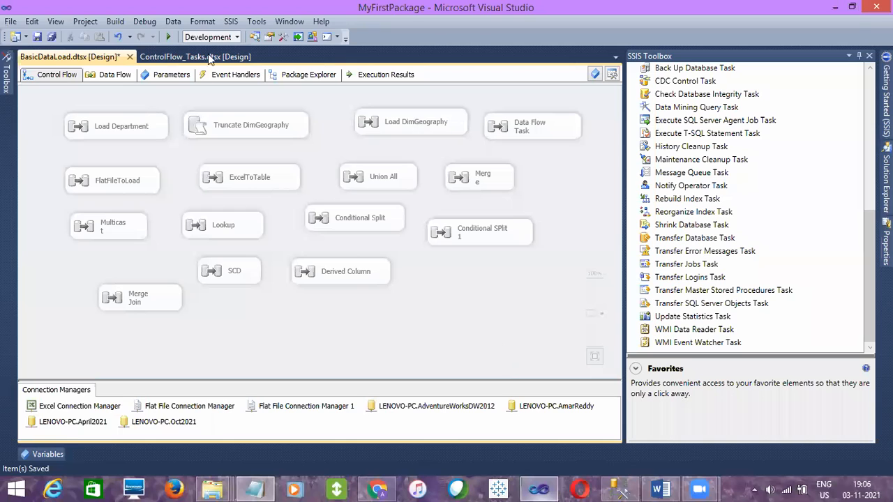
click(168, 60)
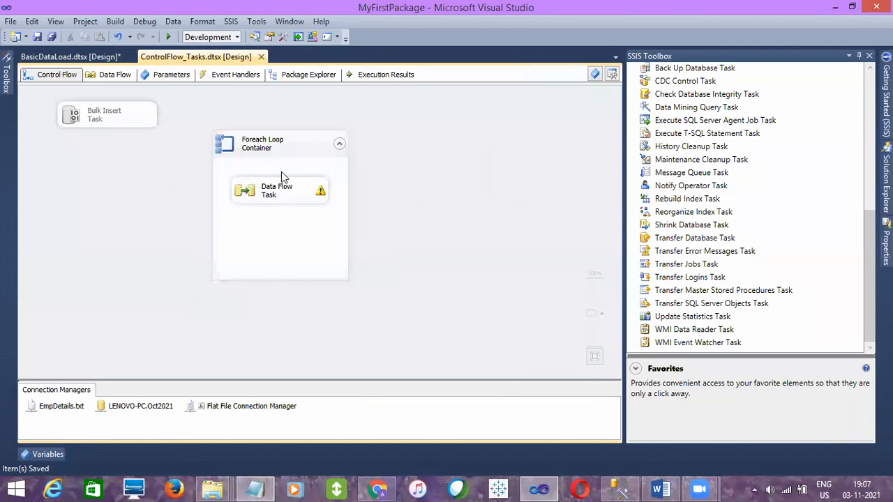
drag(869, 232, 857, 121)
scroll(858, 120, up, 2)
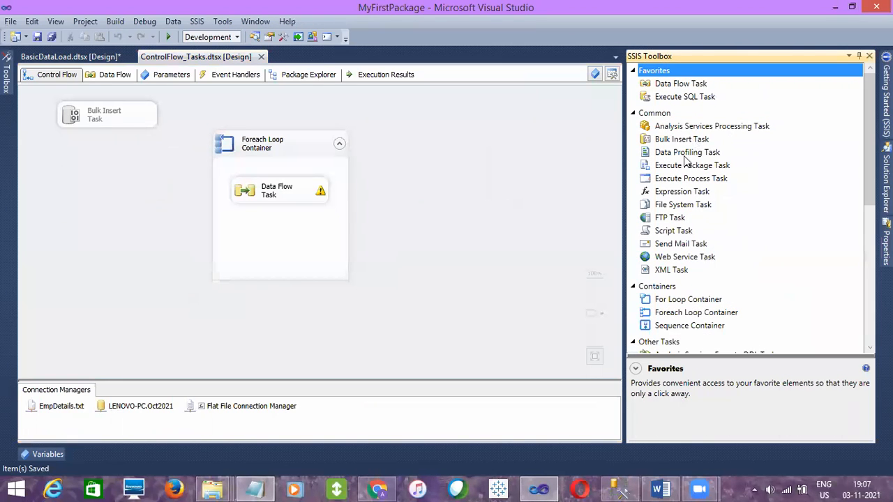
drag(673, 207, 385, 184)
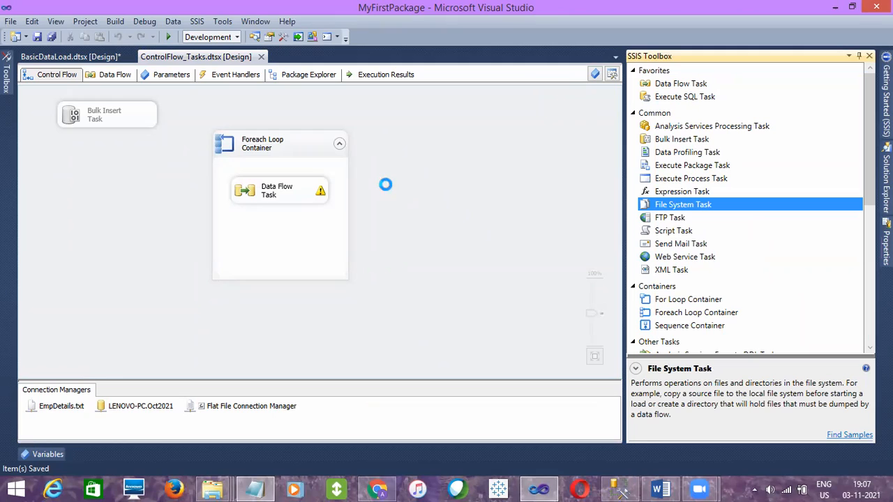
drag(446, 229, 422, 203)
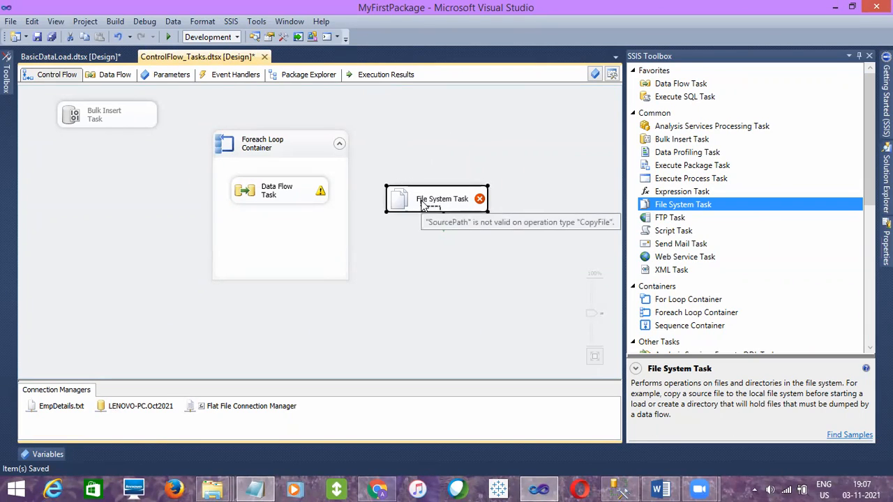
click(423, 203)
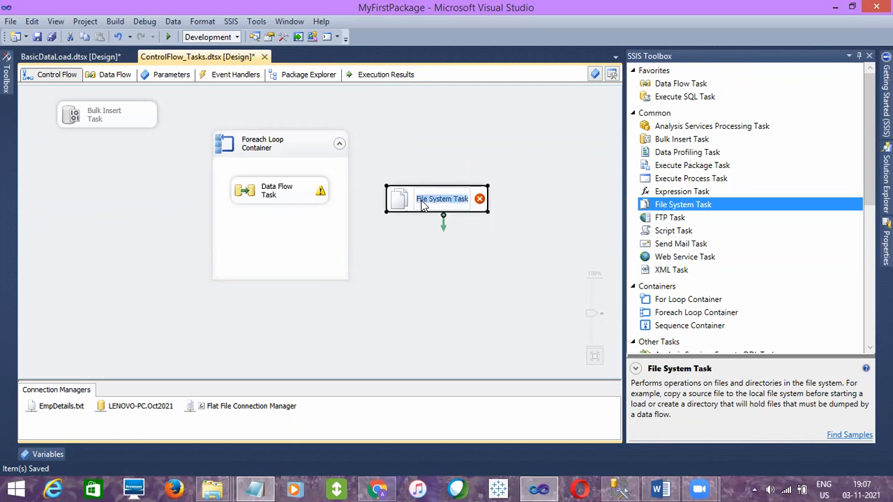
click(437, 242)
Set the File System Task's operation to Move file and review the other available file and directory operations
double_click(440, 209)
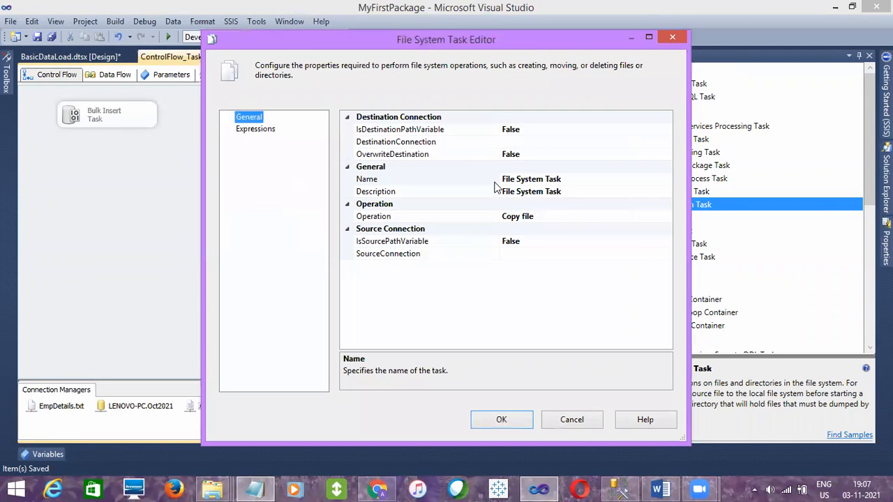
click(549, 218)
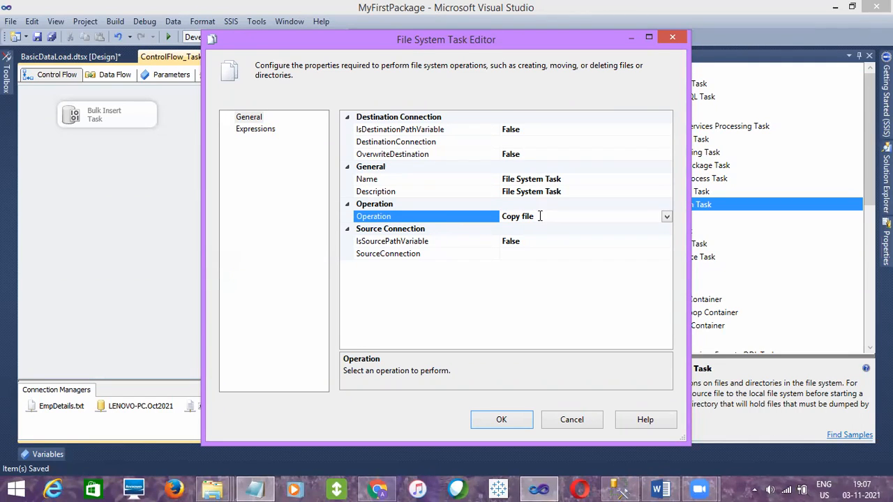
click(667, 216)
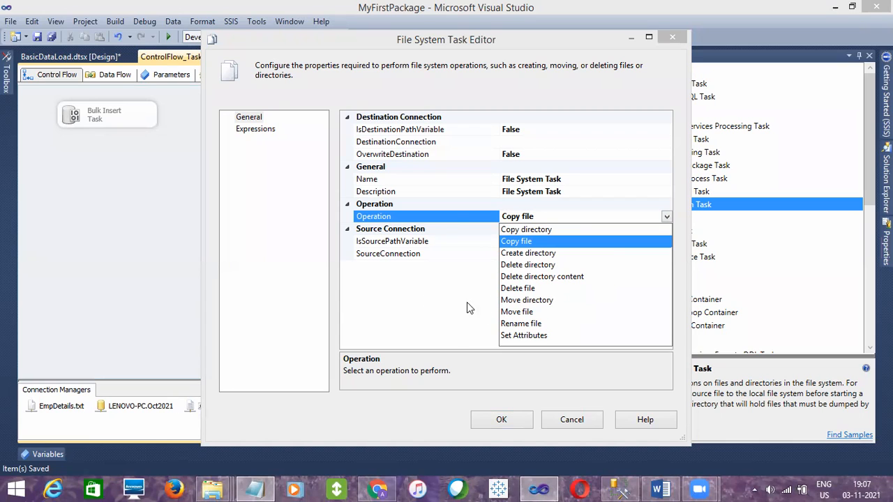
click(405, 312)
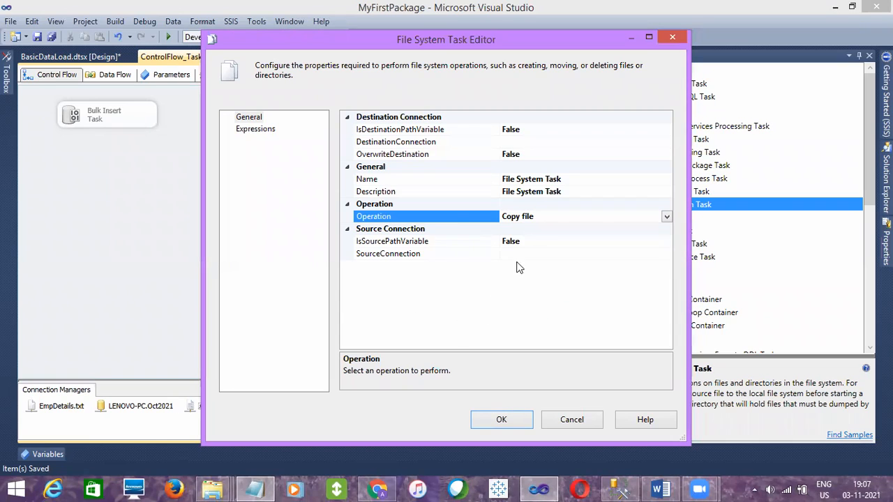
click(666, 217)
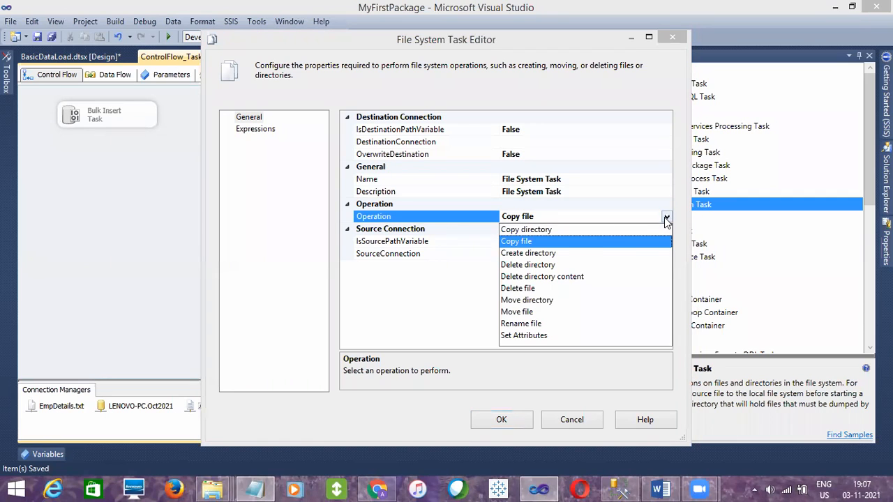
click(517, 312)
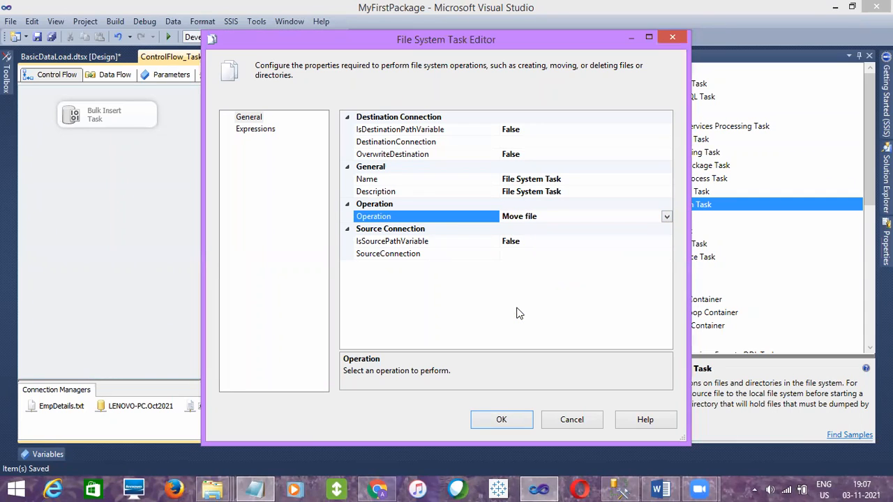
click(666, 217)
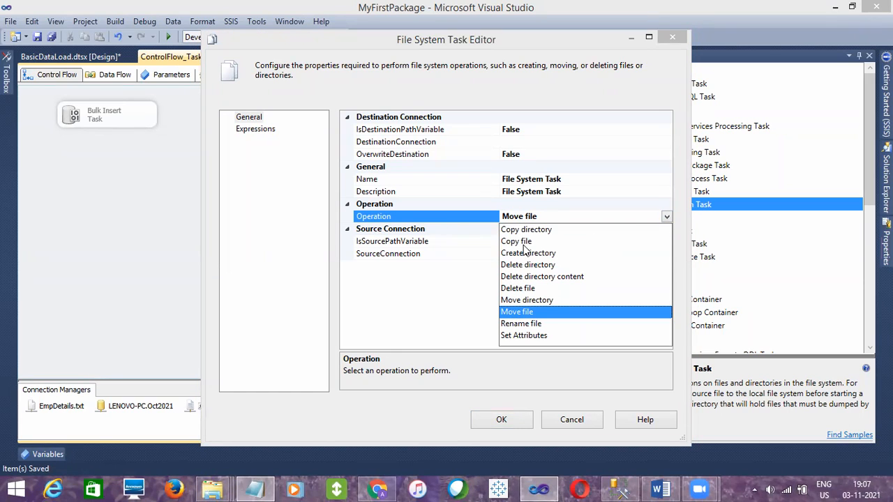
Look at the EmpDetails text file in the Source Files folder and return to the File System Task Editor
mouse_move(212, 488)
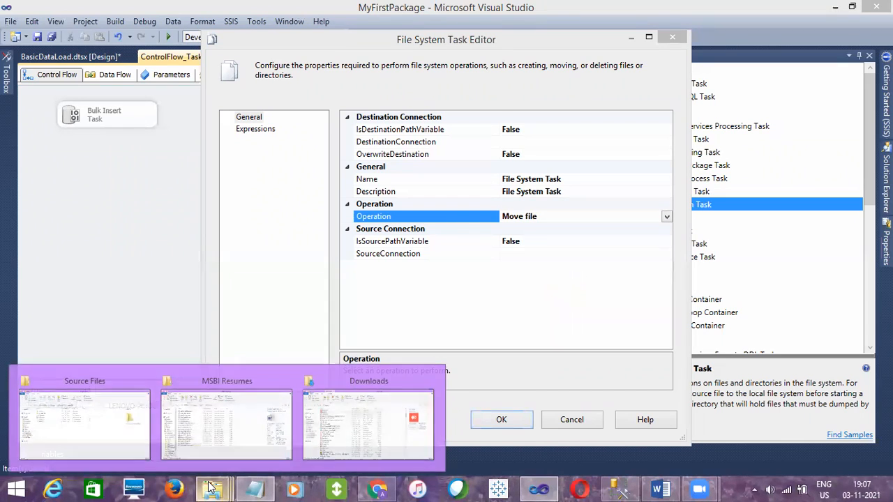
click(124, 441)
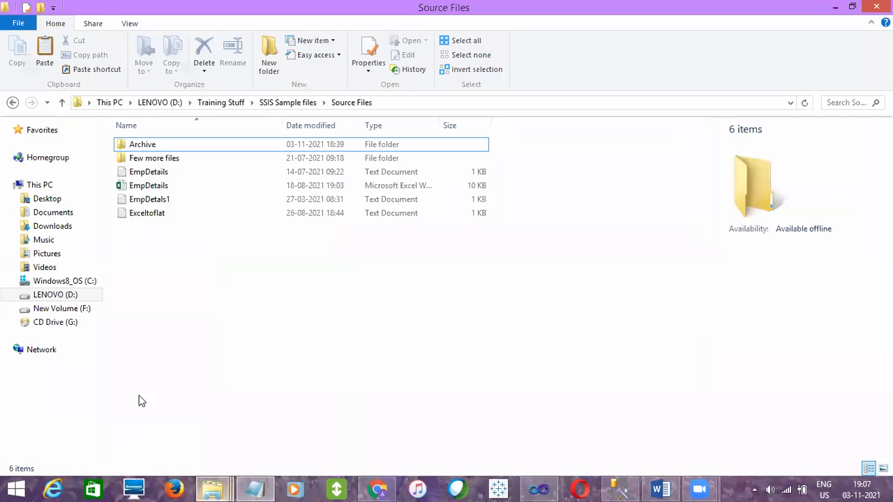
click(197, 172)
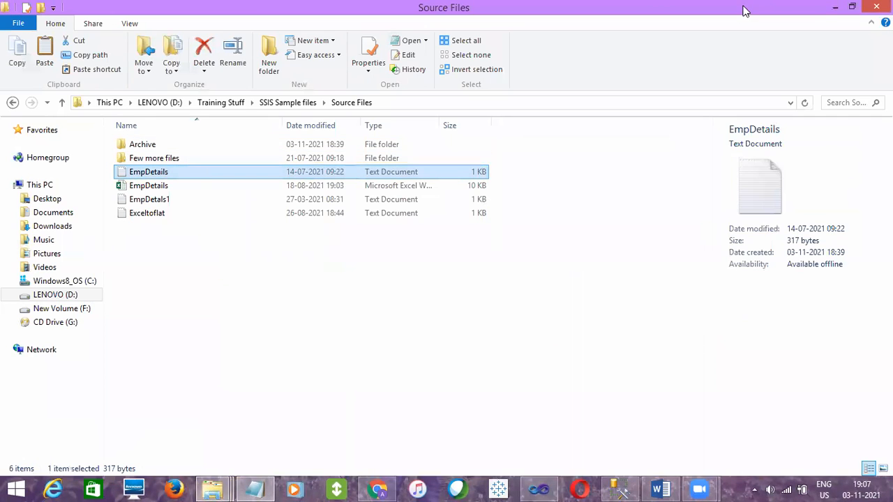
click(832, 7)
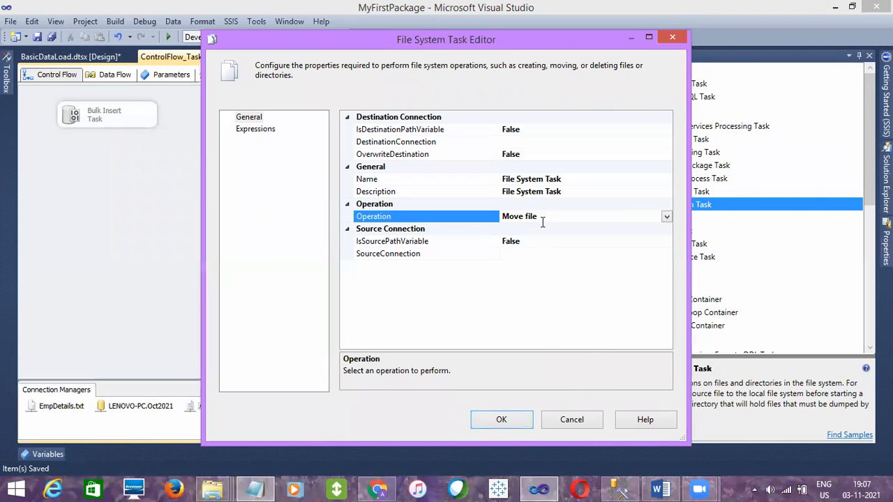
Discard the File System Task Editor settings, delete the File System Task and save the ControlFlow_Tasks package
click(550, 423)
click(556, 249)
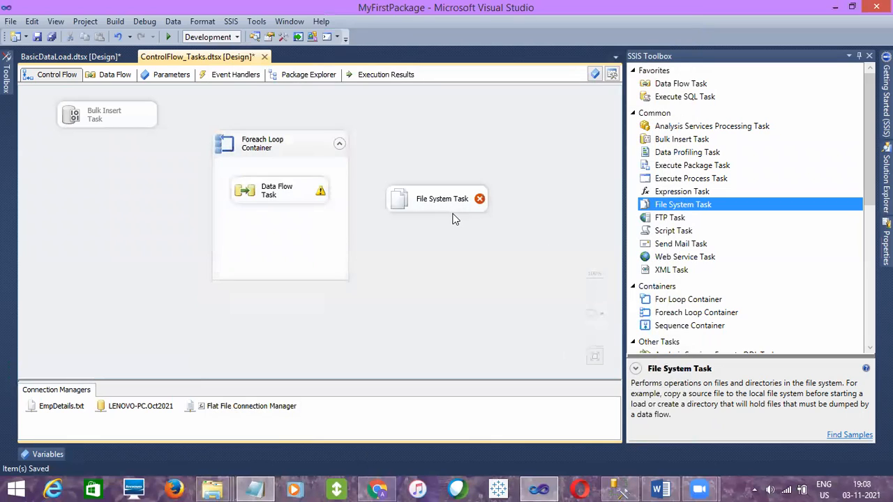
click(452, 212)
key(Delete)
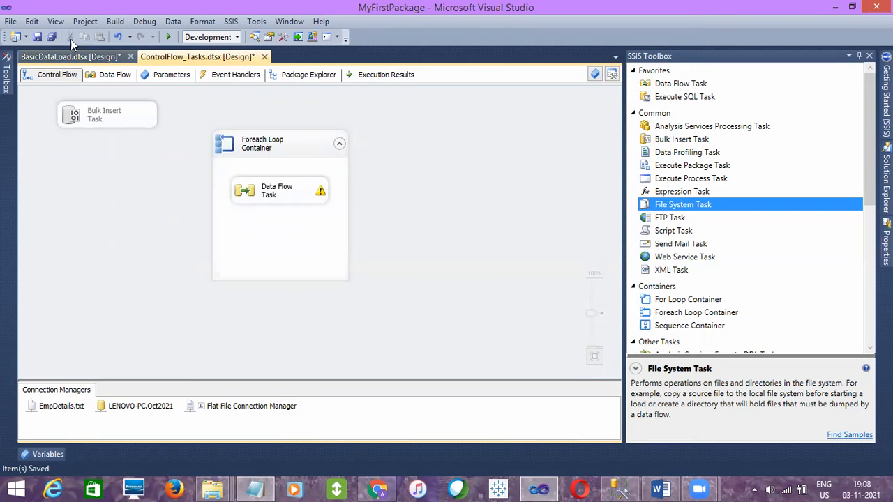
click(36, 36)
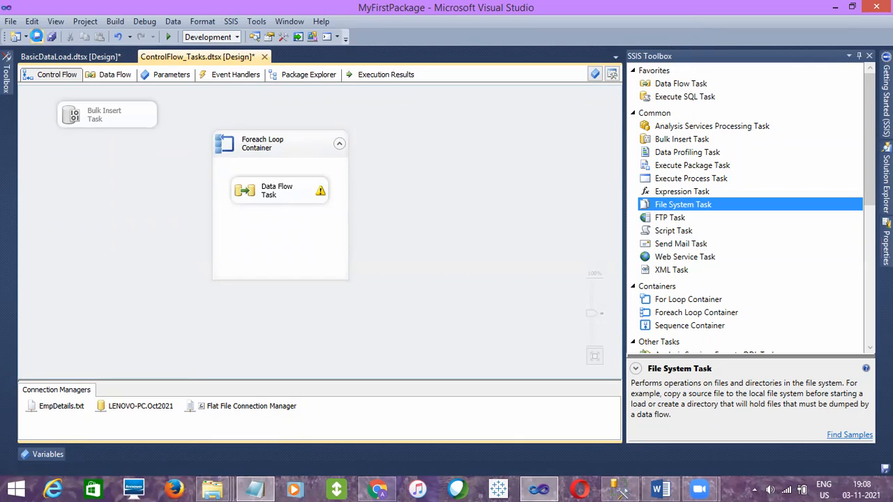
Review the Bulk Insert Task, the Foreach Loop Container and its nested Data Flow Task in the control flow
click(91, 115)
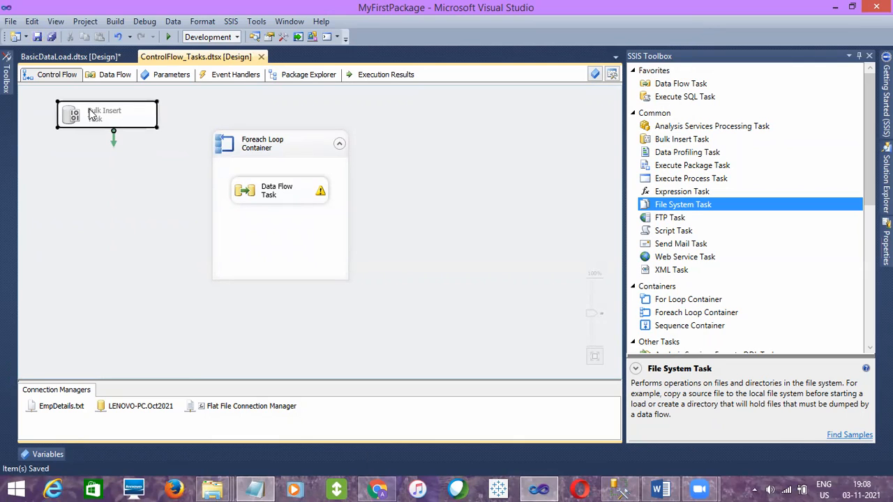
click(83, 156)
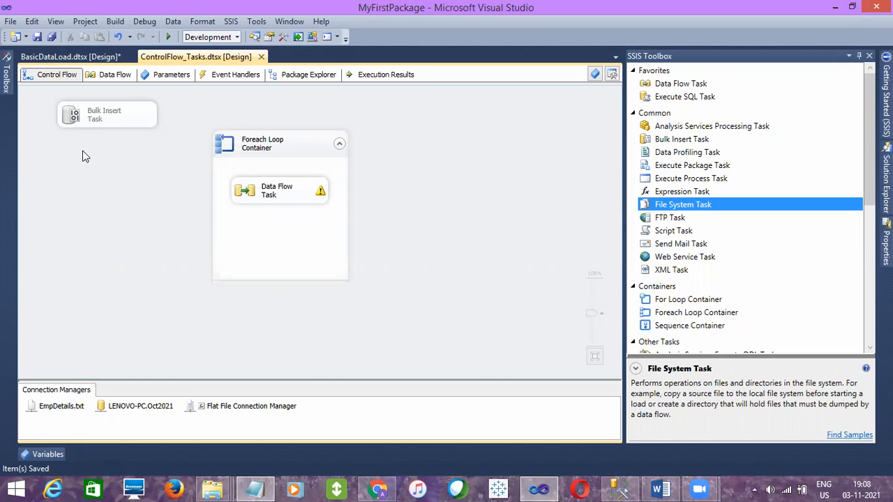
click(245, 144)
click(436, 176)
click(263, 190)
click(486, 205)
click(94, 118)
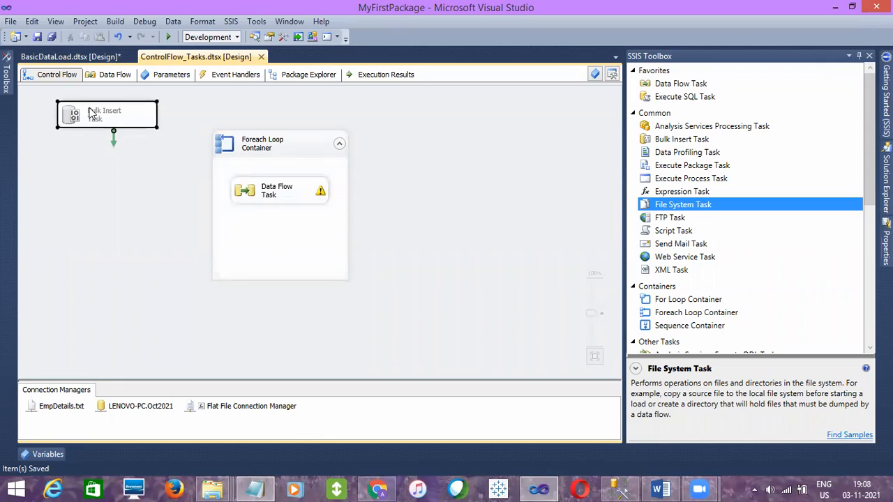
click(100, 163)
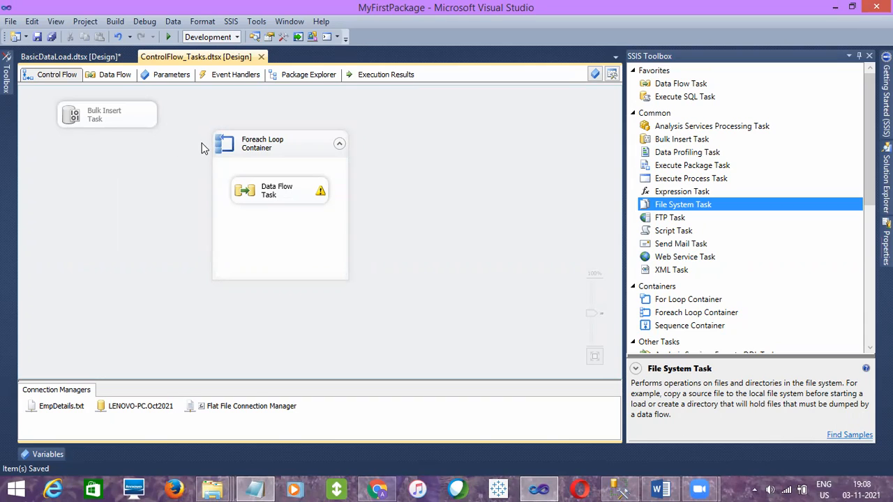
click(245, 144)
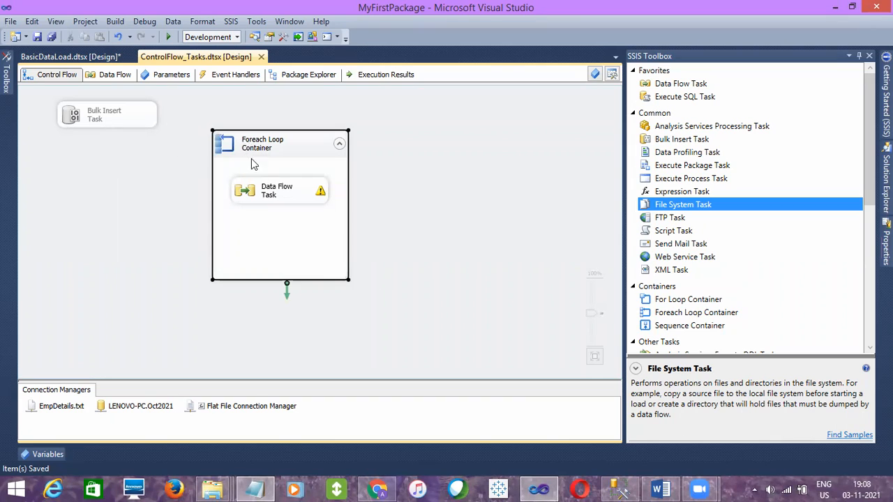
click(265, 190)
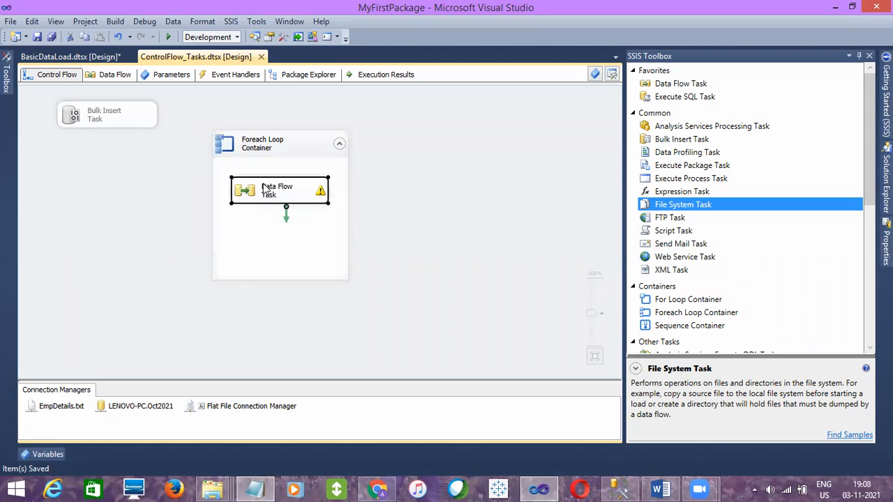
click(365, 240)
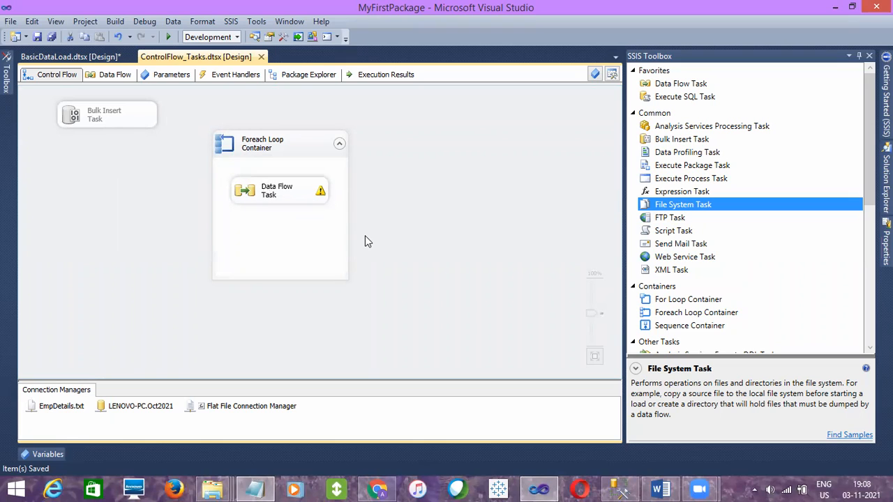
click(267, 193)
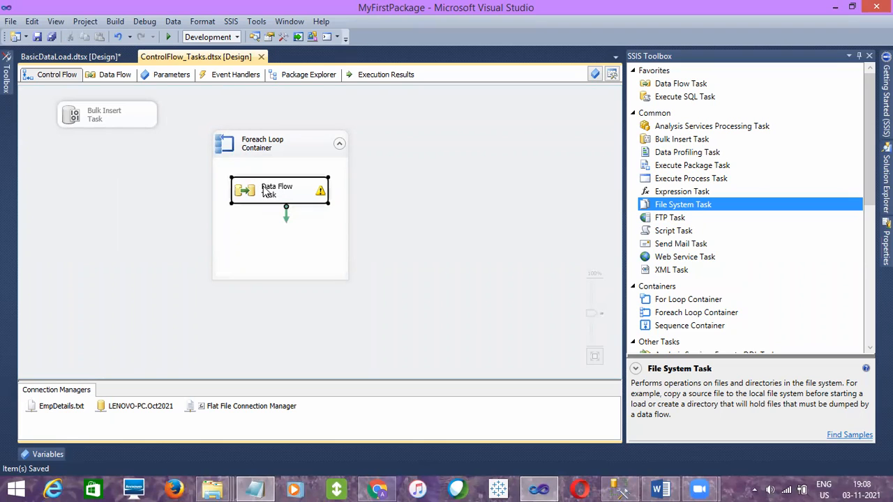
click(91, 114)
click(114, 156)
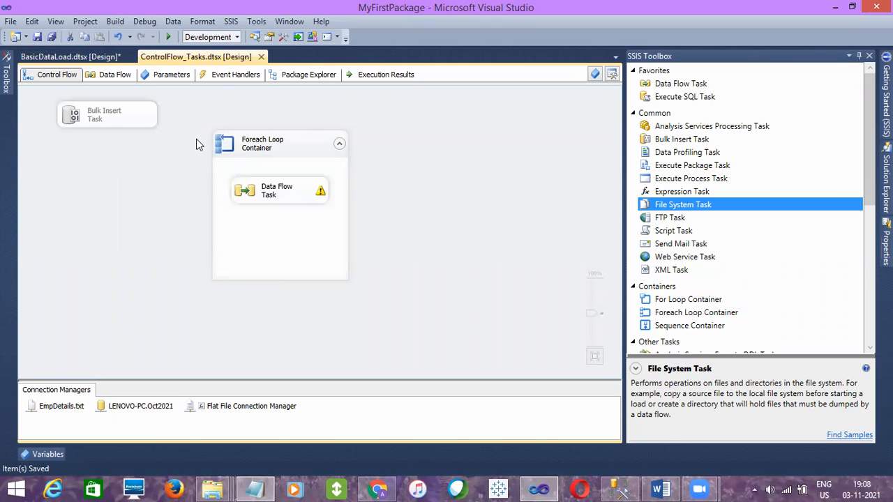
click(241, 142)
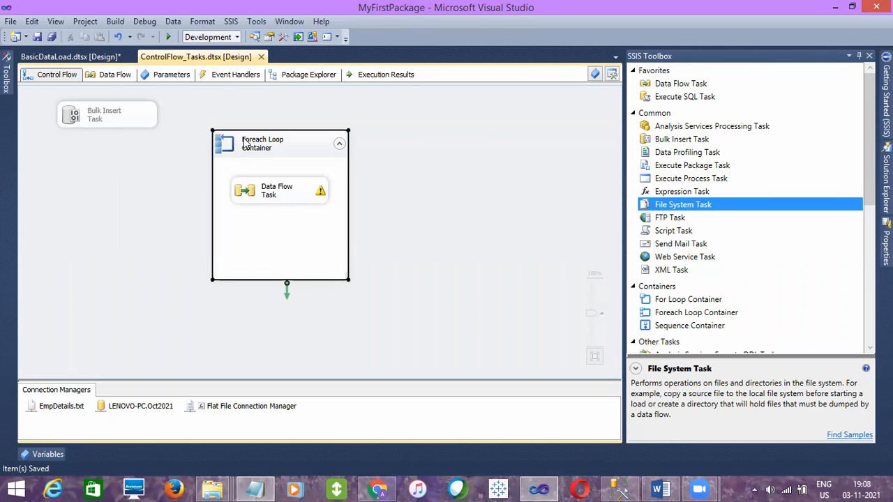
click(146, 187)
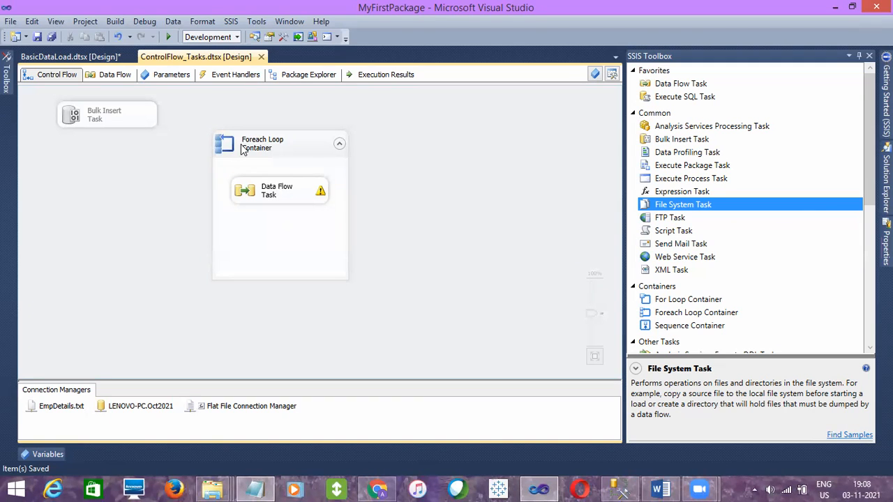
click(244, 145)
click(158, 182)
click(250, 141)
click(453, 143)
click(269, 192)
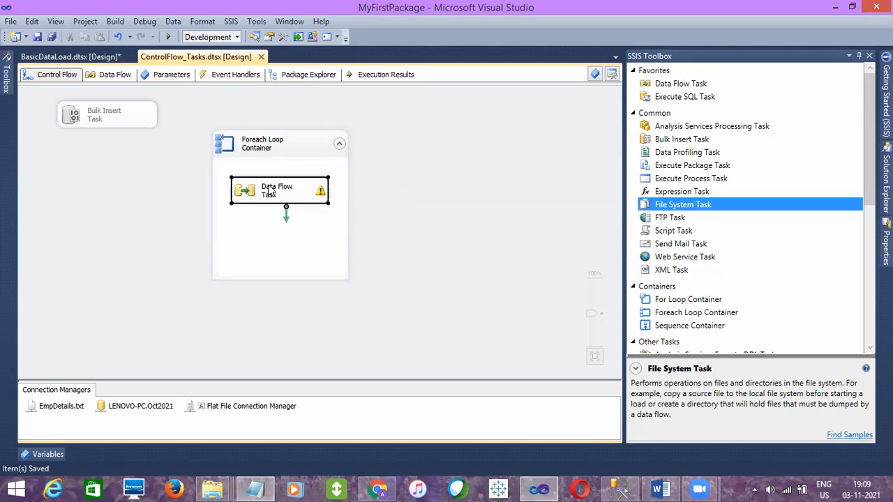
click(404, 198)
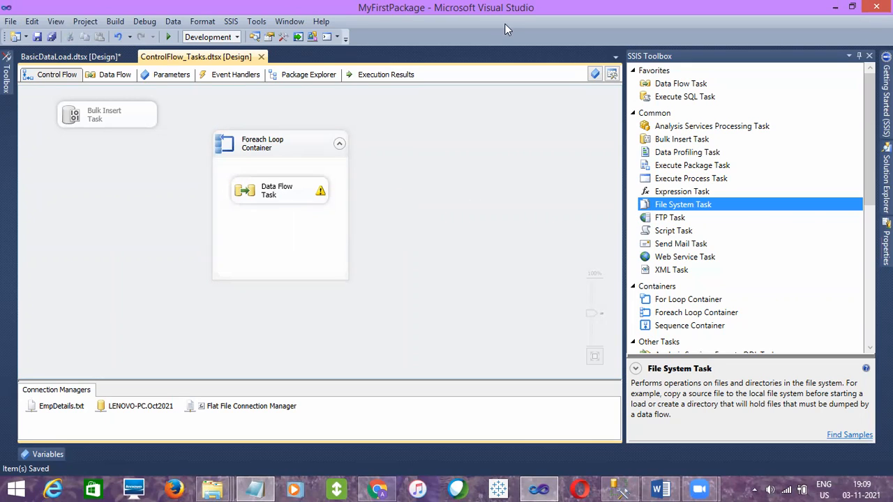